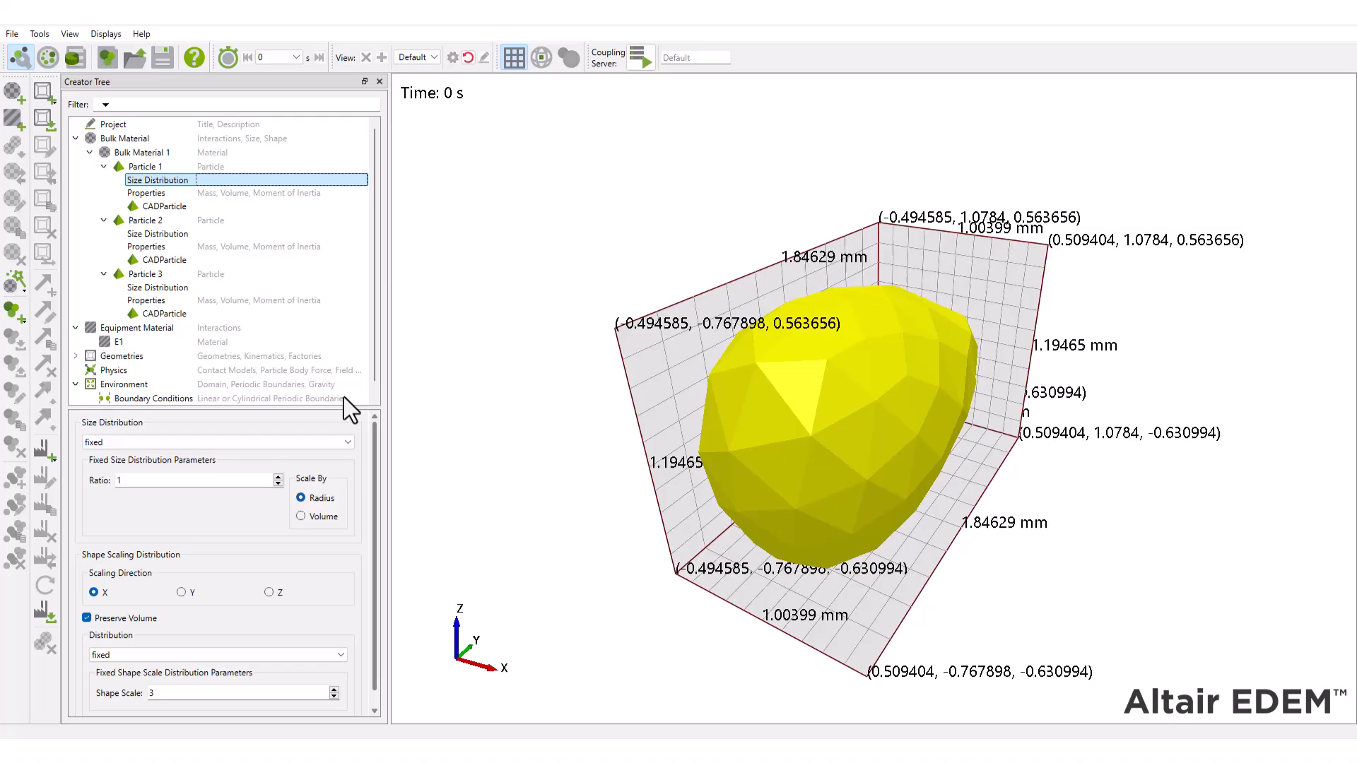
- Review the X-direction shape scaling settings in the size distributions of Particle 1, Particle 2 and Particle 3
left_click_drag(375, 444, 366, 510)
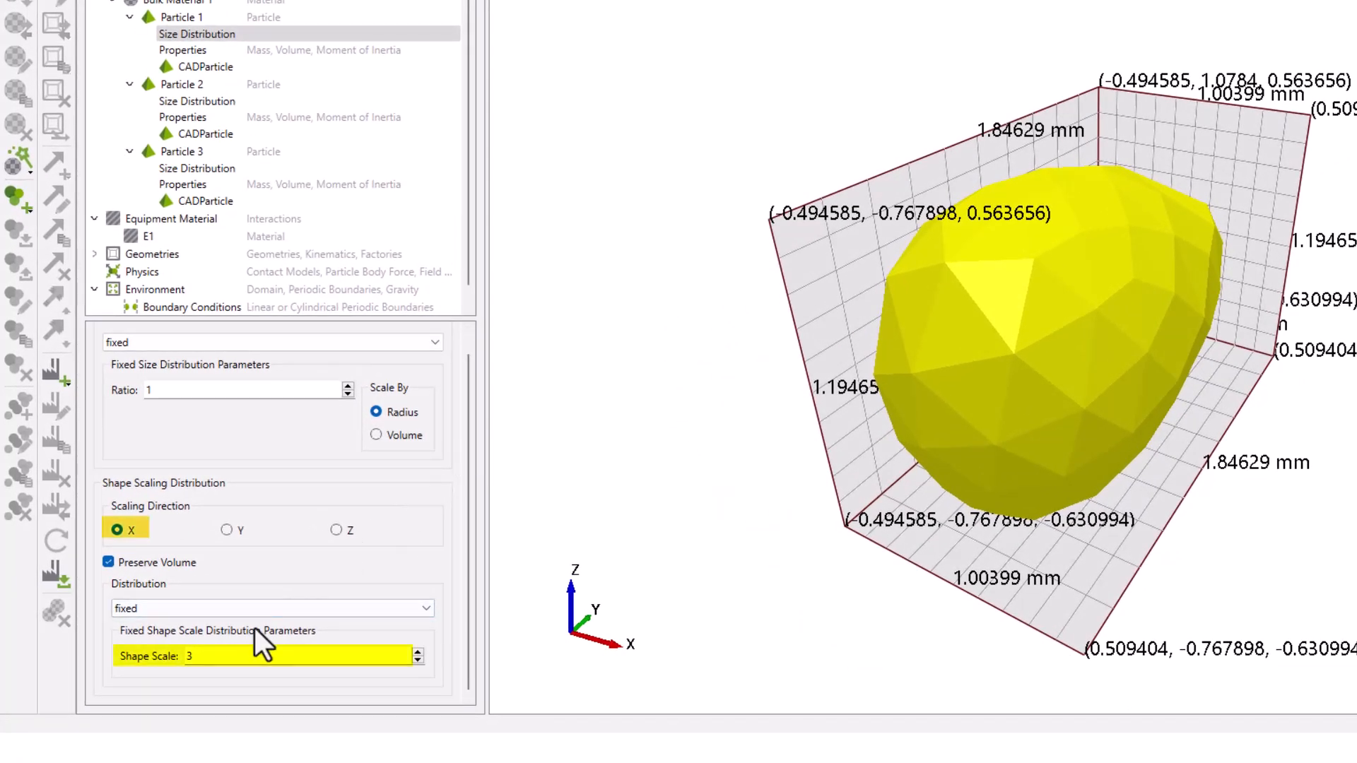
left_click(222, 657)
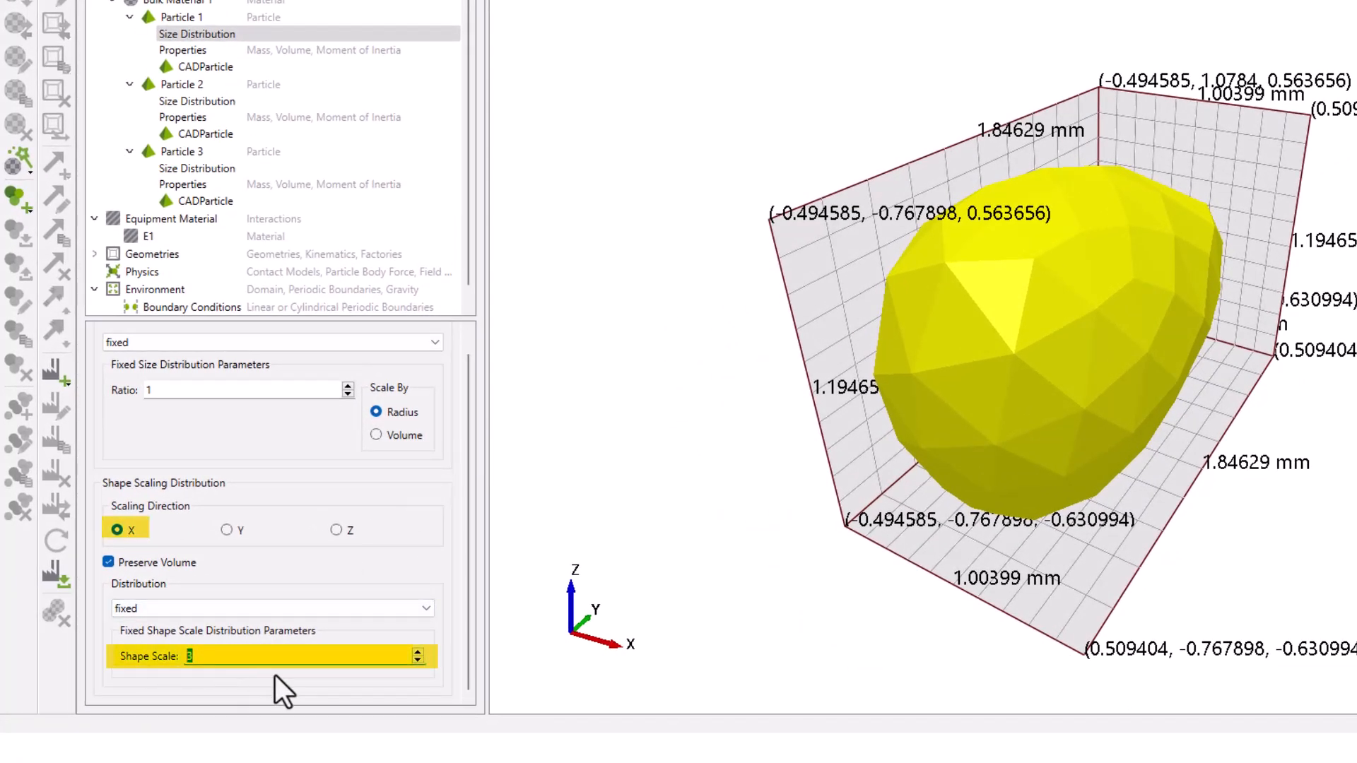
type("3")
left_click(197, 101)
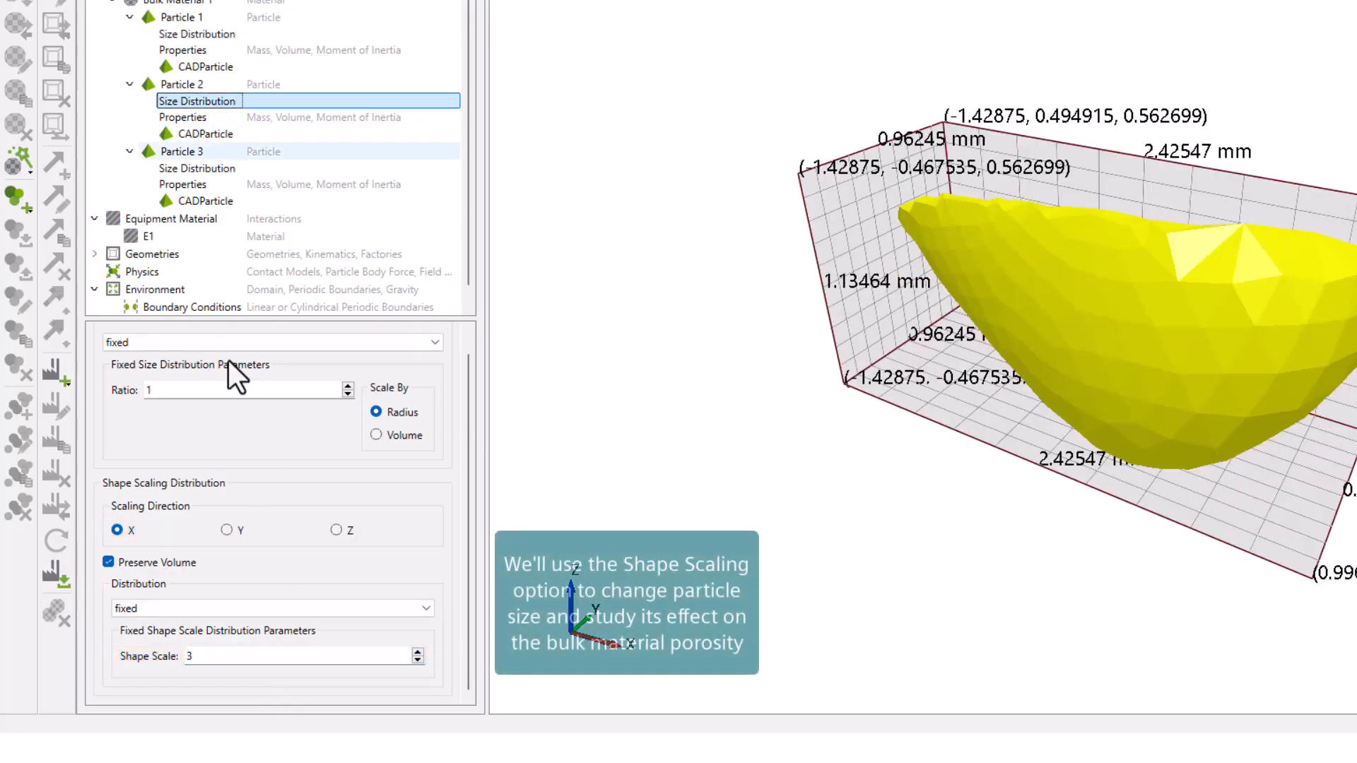
left_click_drag(243, 659, 161, 663)
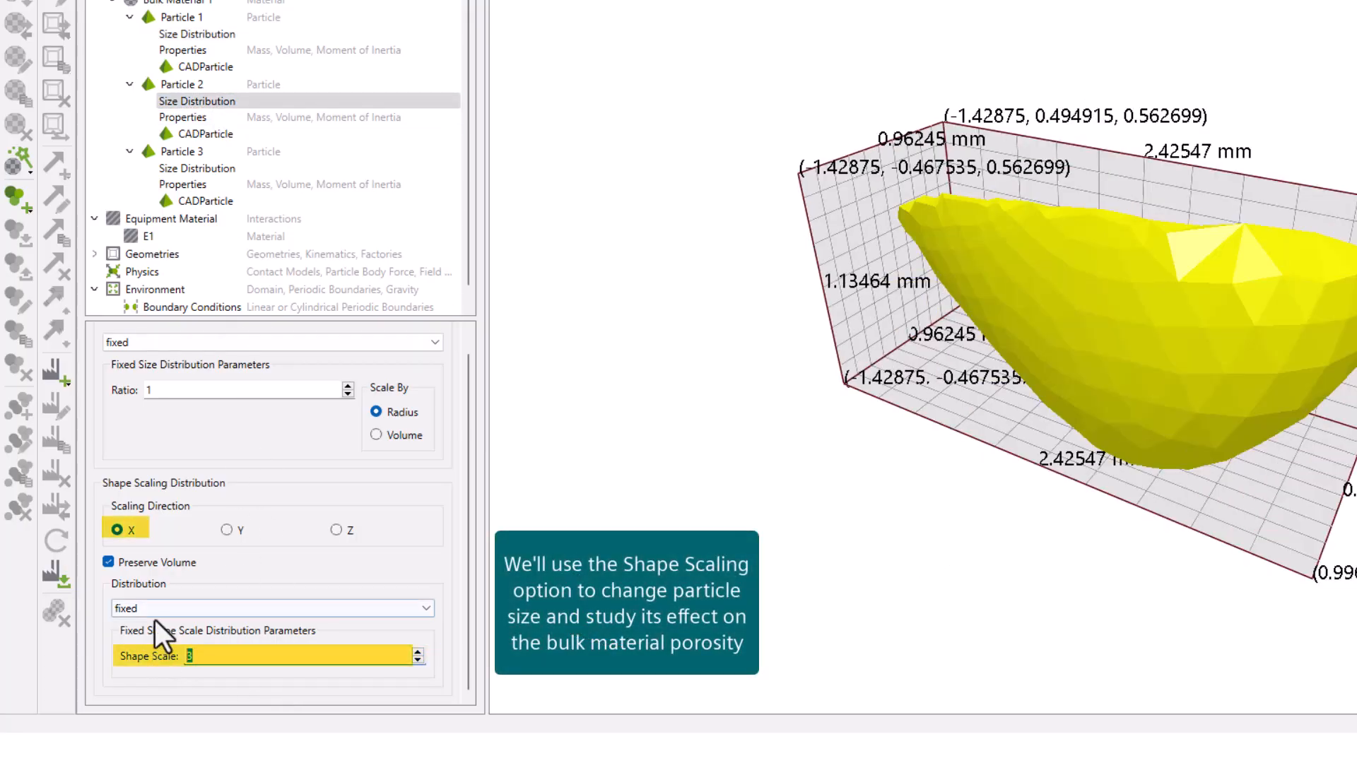
left_click(201, 167)
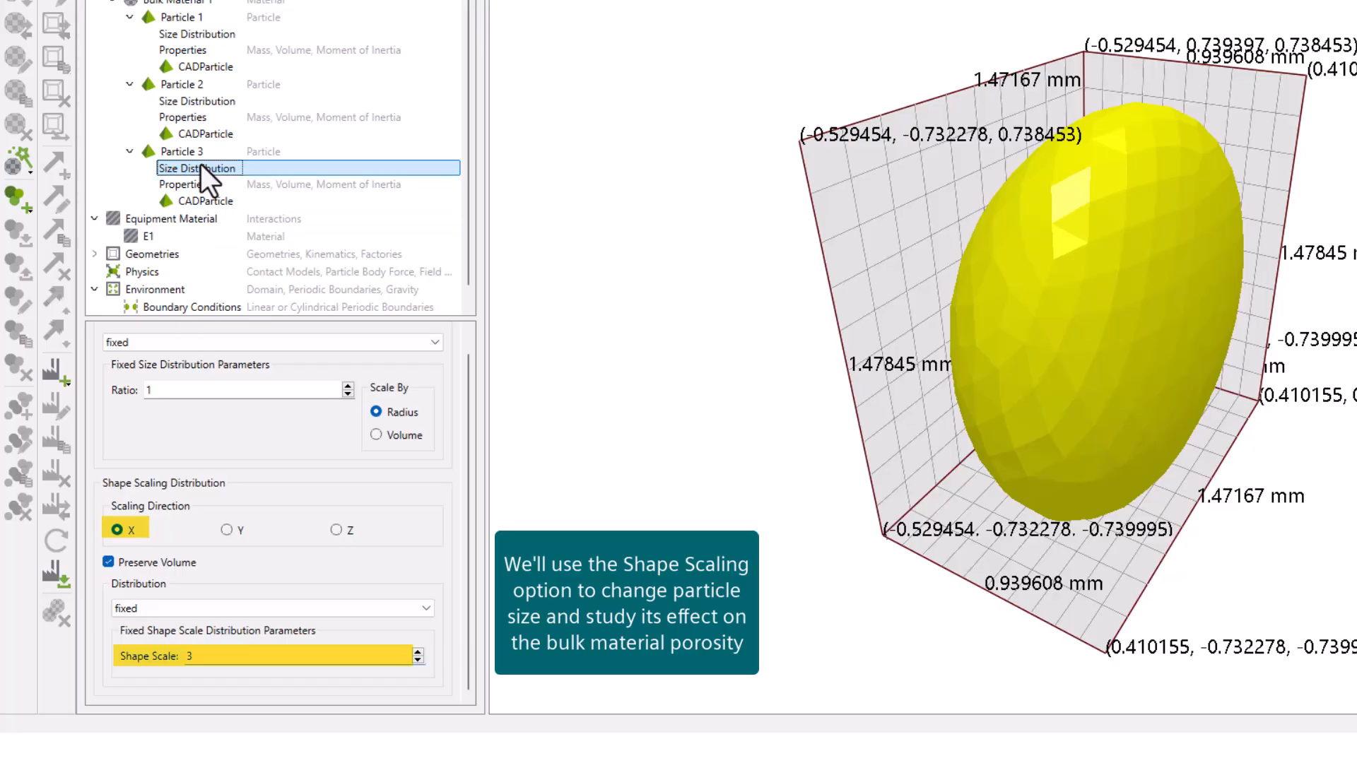
left_click(130, 152)
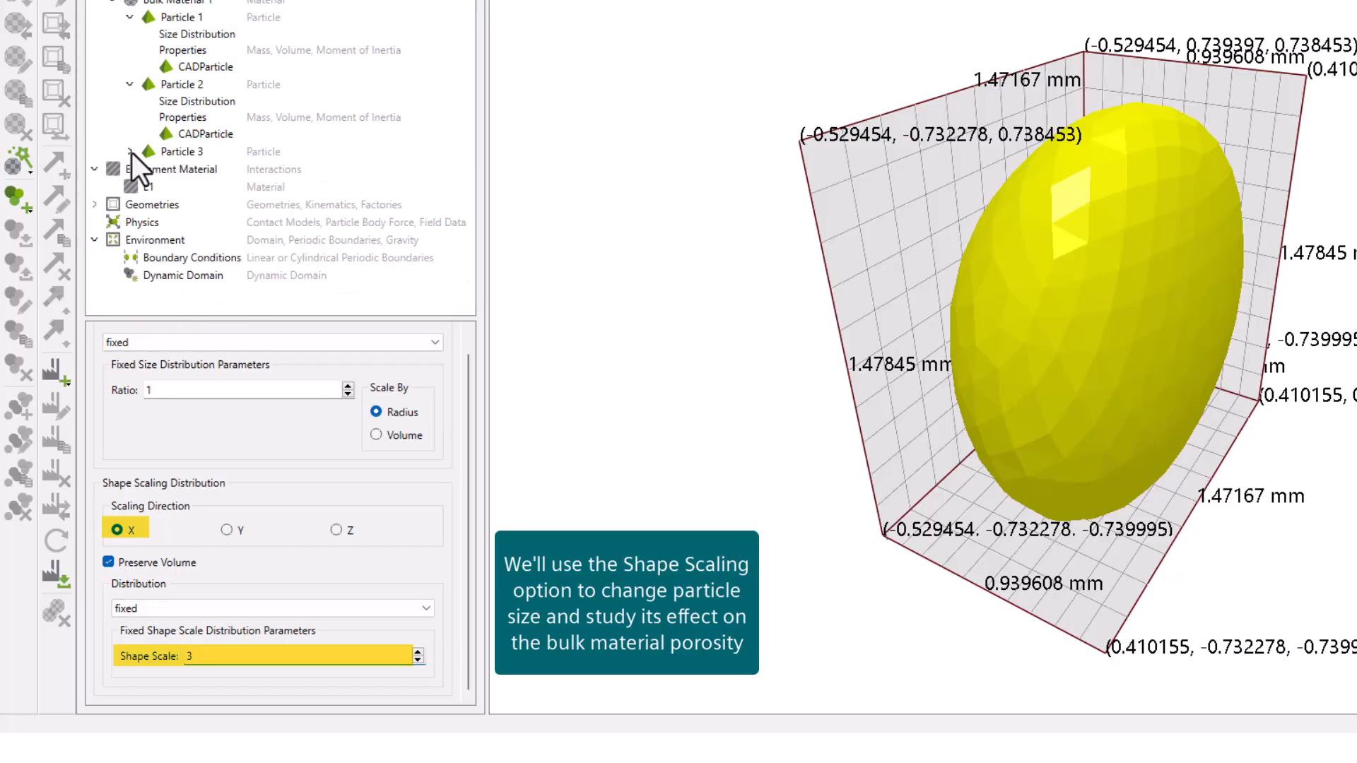
left_click(130, 84)
left_click(130, 17)
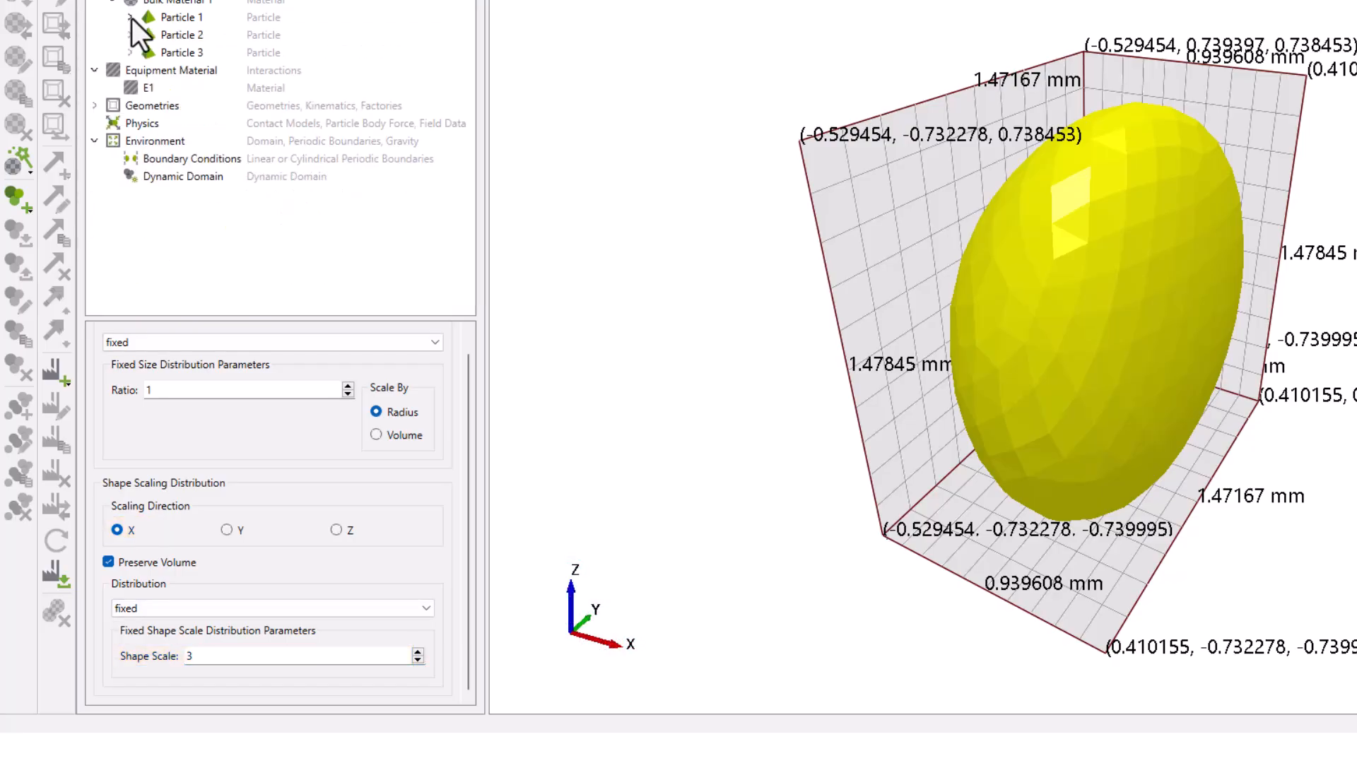
- Inspect the box dimensions of the Bottom and Top geometries
left_click(94, 105)
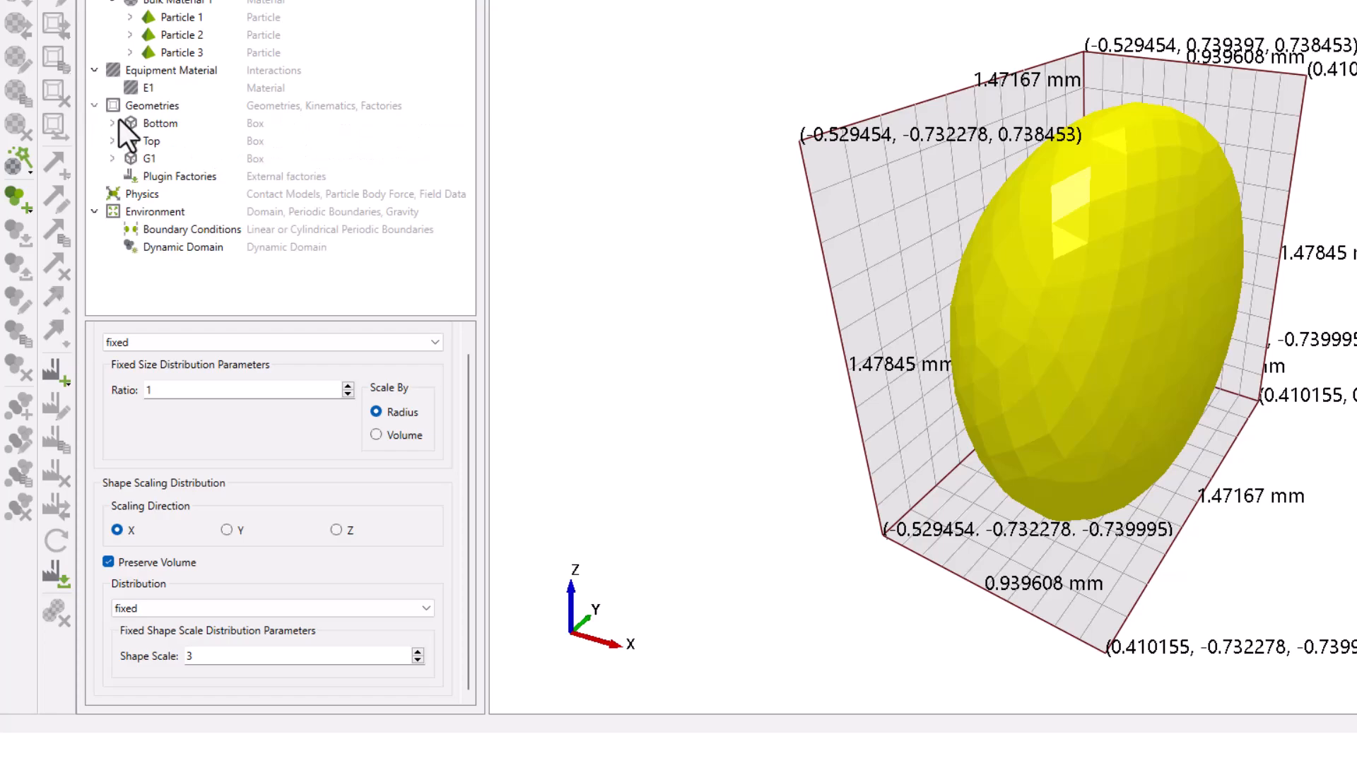
left_click(160, 140)
left_click(166, 125)
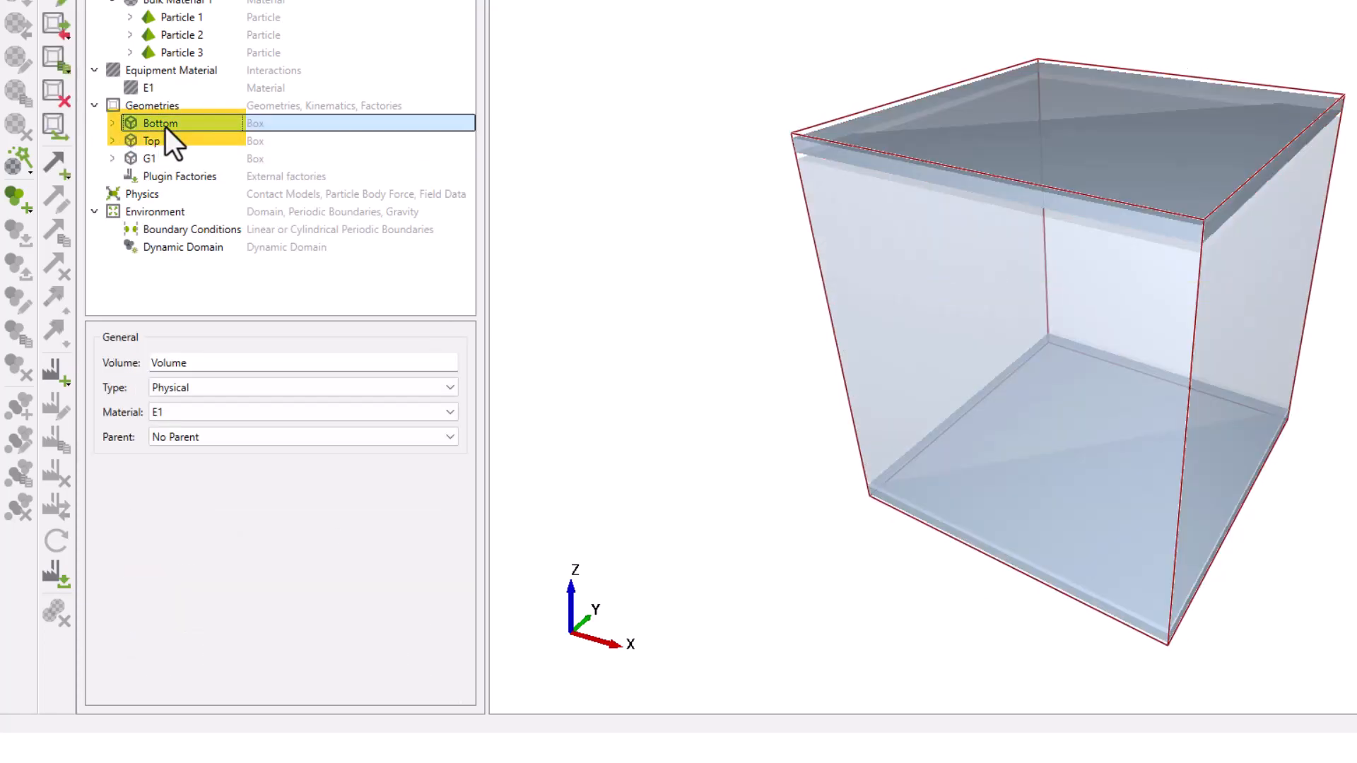
left_click(111, 123)
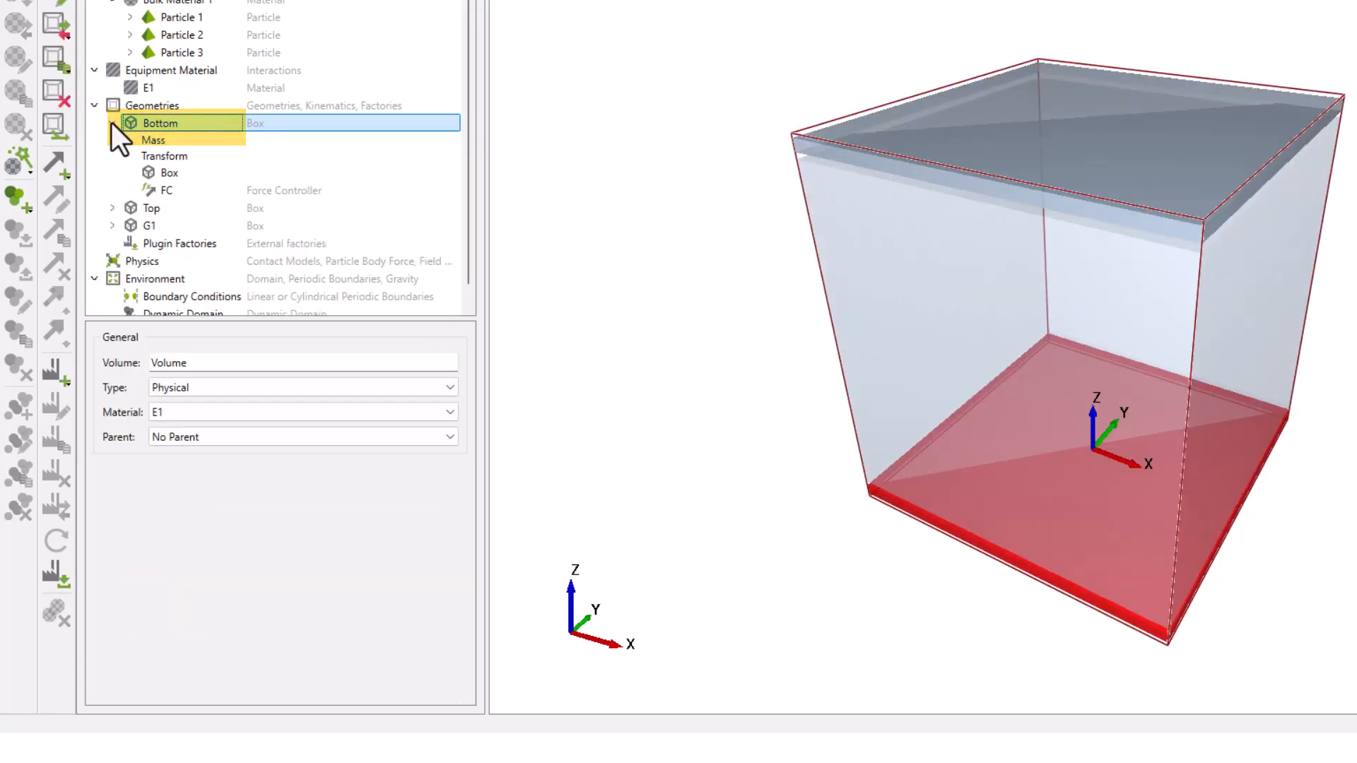
left_click(167, 174)
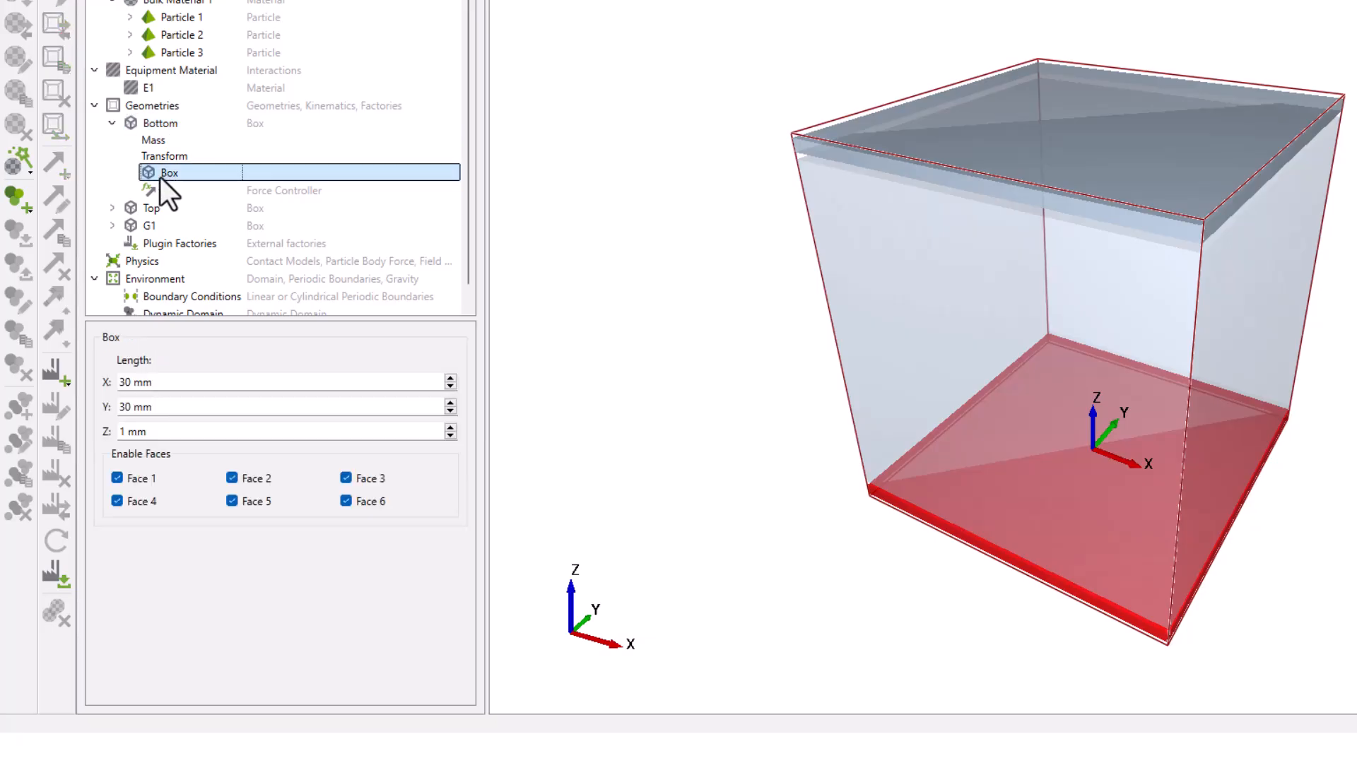
left_click(111, 207)
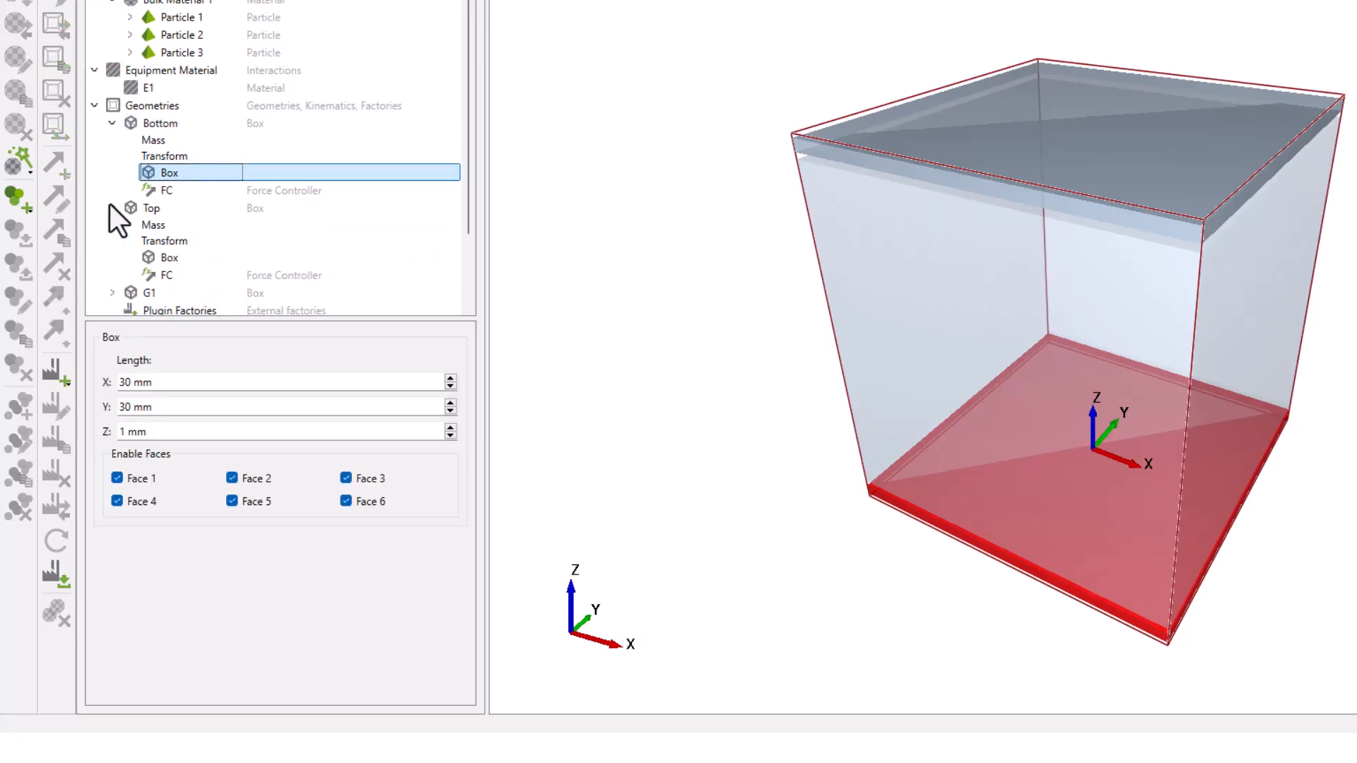
left_click(186, 260)
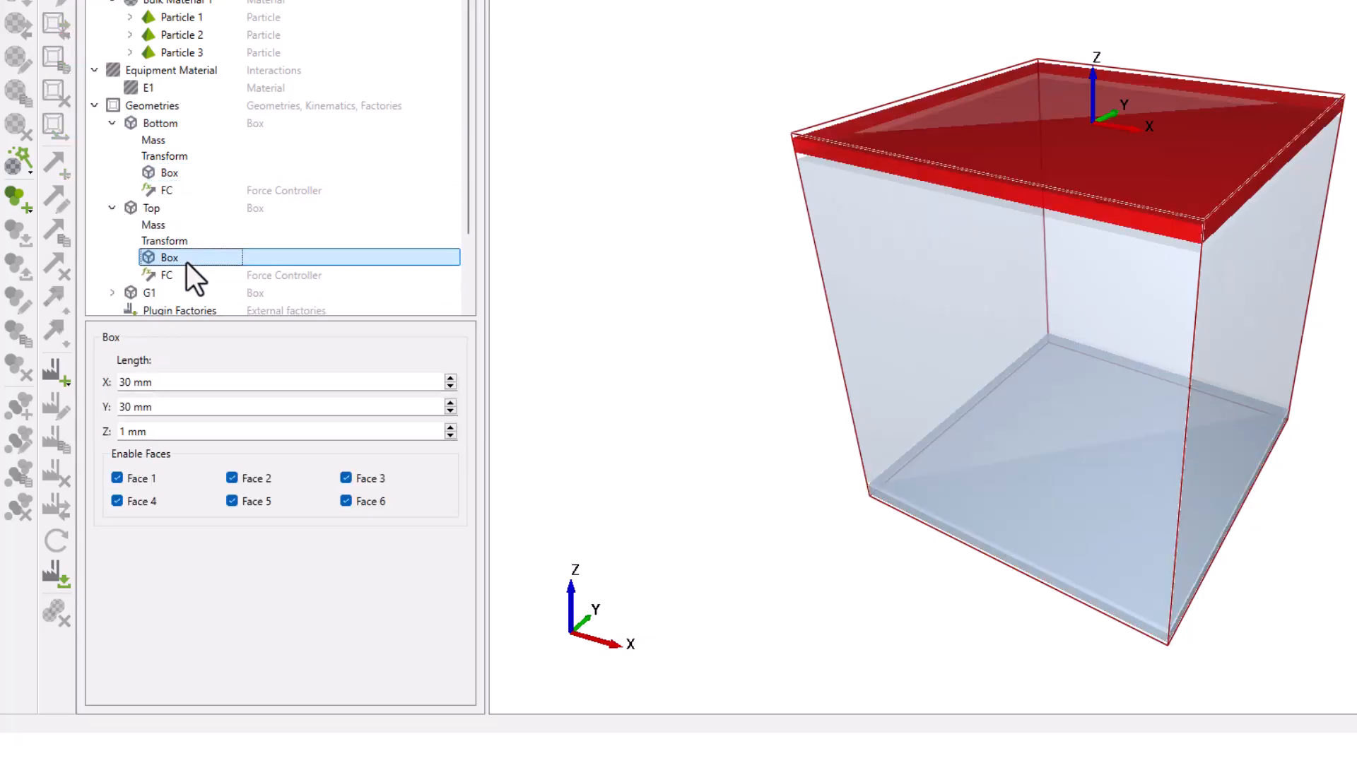
- Look up the Force Controller among the motions that can be added to the Bottom geometry
left_click(182, 129)
right_click(182, 130)
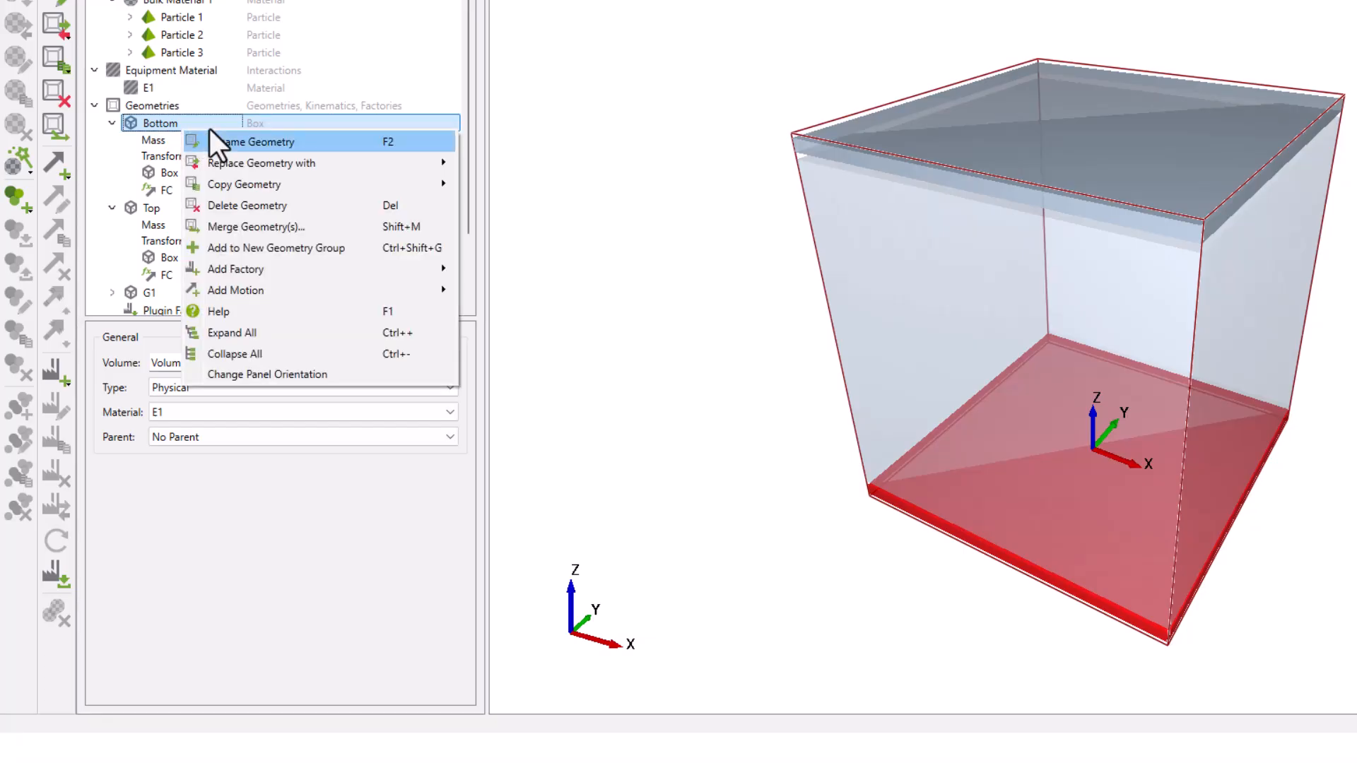
mouse_move(428, 291)
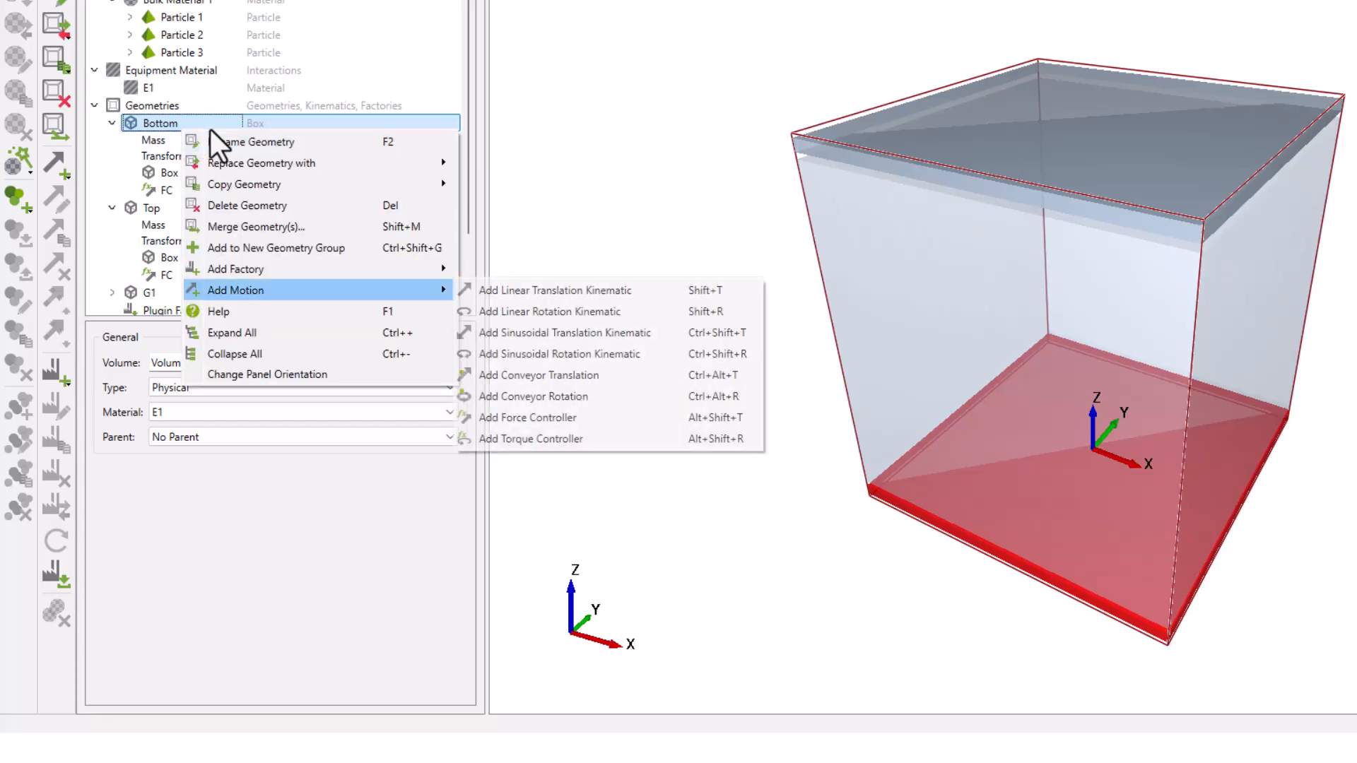
left_click(600, 420)
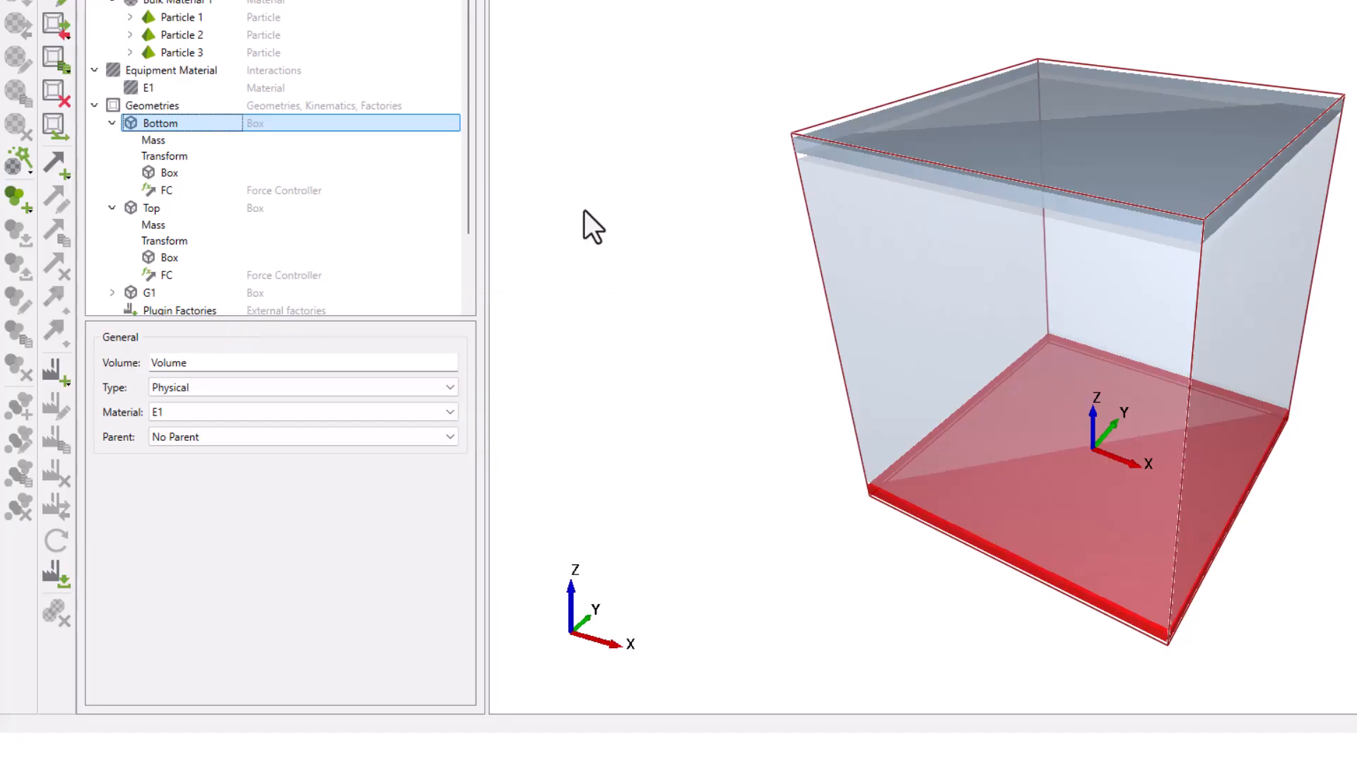
left_click(574, 210)
- Examine the Z force equations in the force controllers of the Bottom and Top geometries
left_click(211, 191)
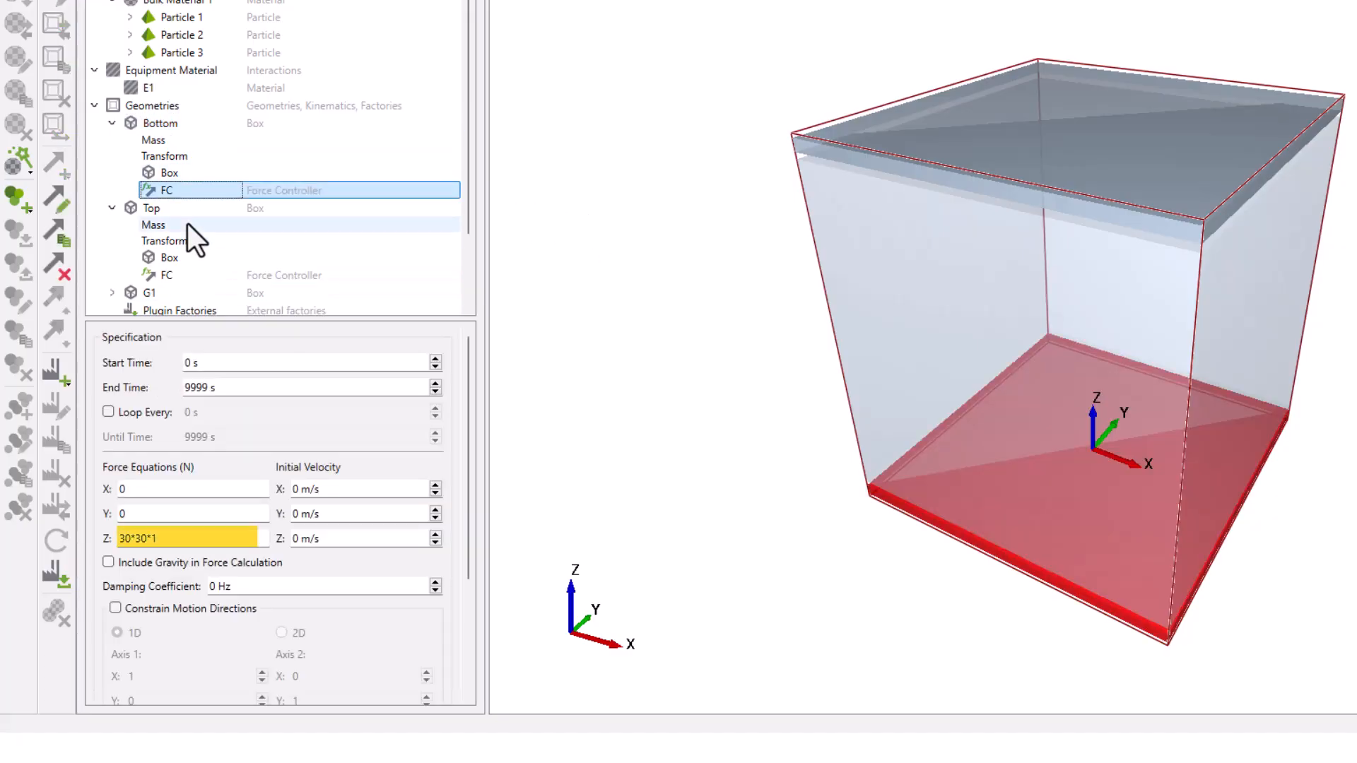
scroll(188, 224, "down", 1)
left_click(185, 155)
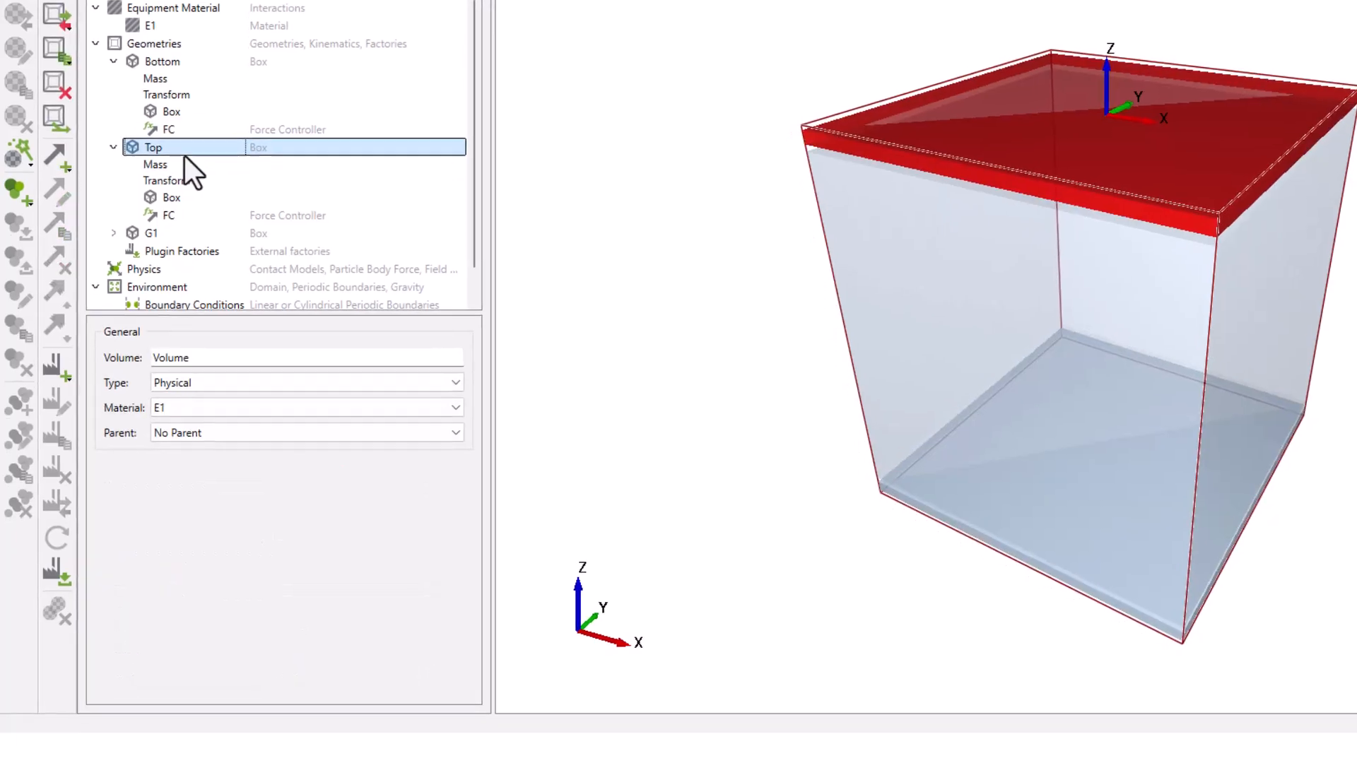
left_click(226, 149)
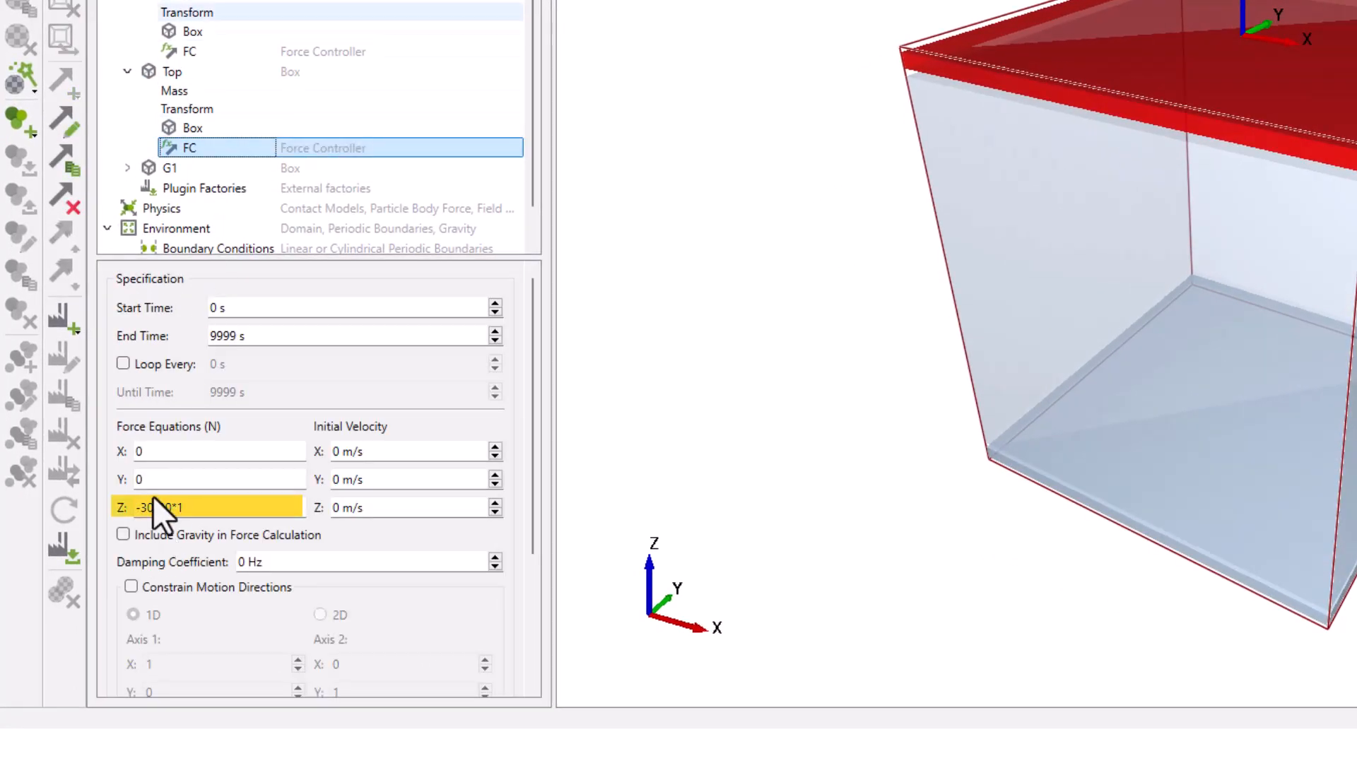
left_click(127, 1)
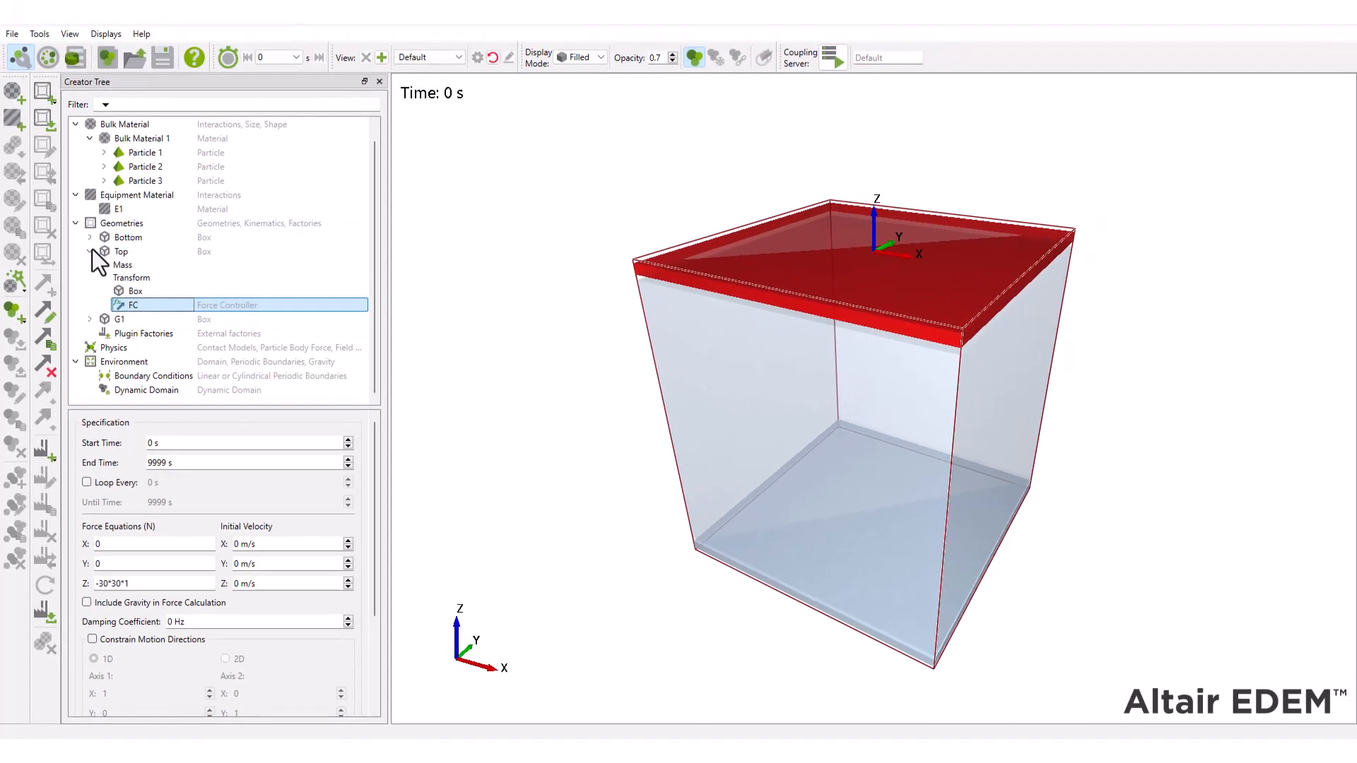
left_click(100, 192)
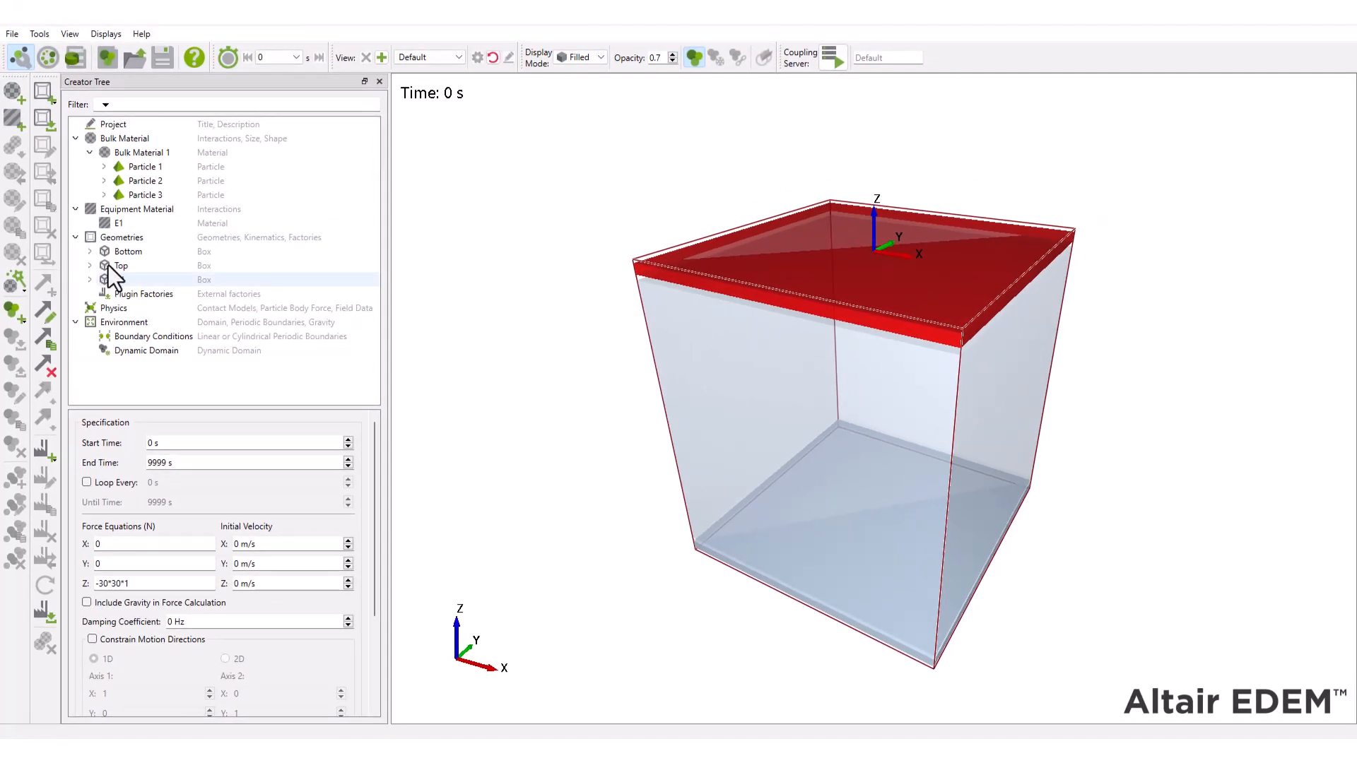
- Inspect the G1 geometry's type and its box dimensions
left_click(121, 280)
left_click_drag(815, 407, 812, 349)
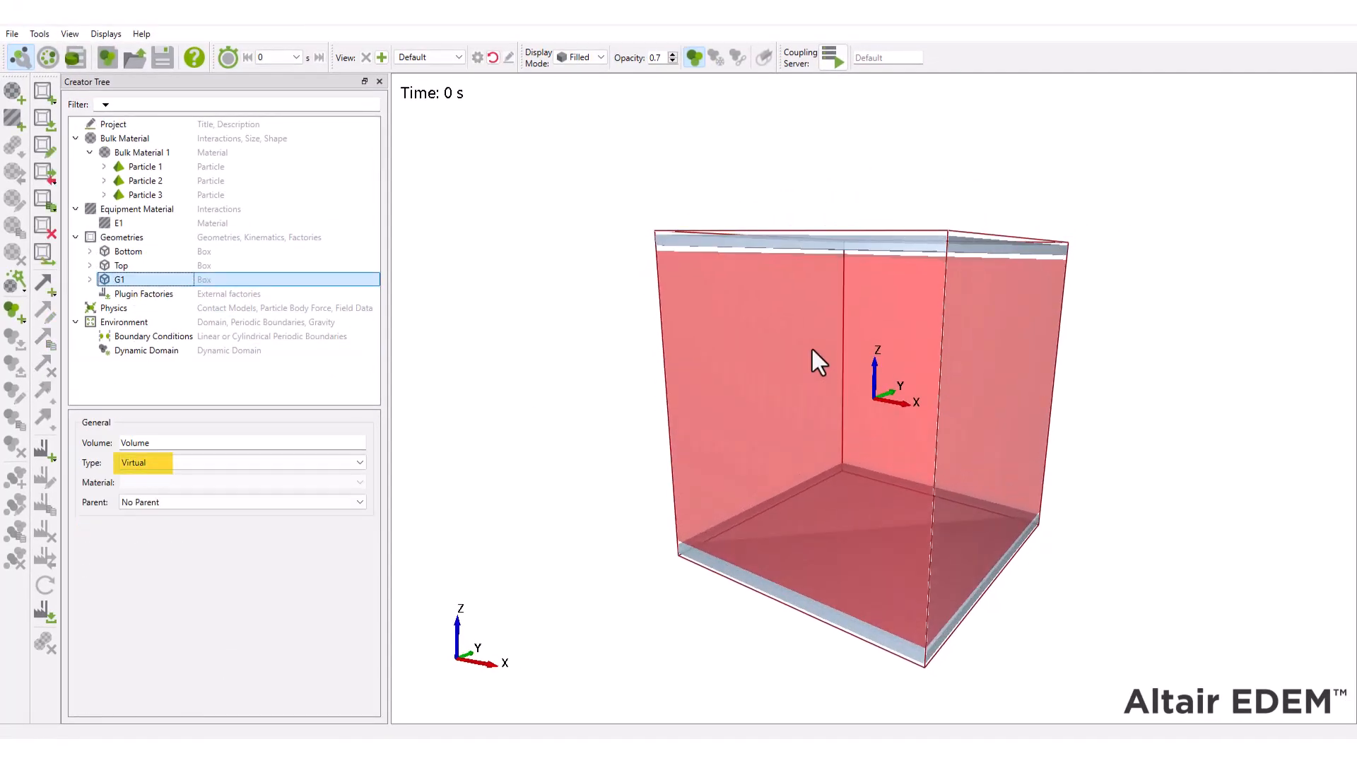
left_click(89, 280)
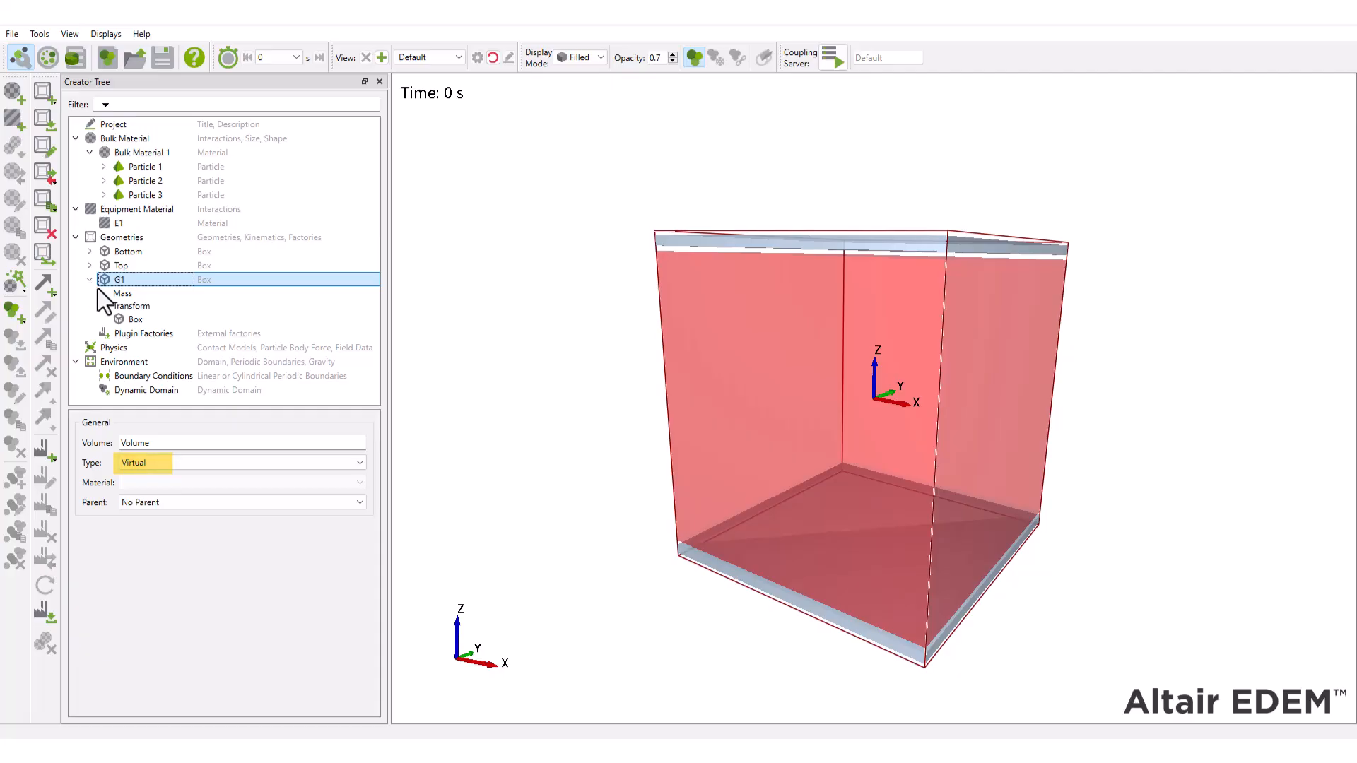
left_click(142, 322)
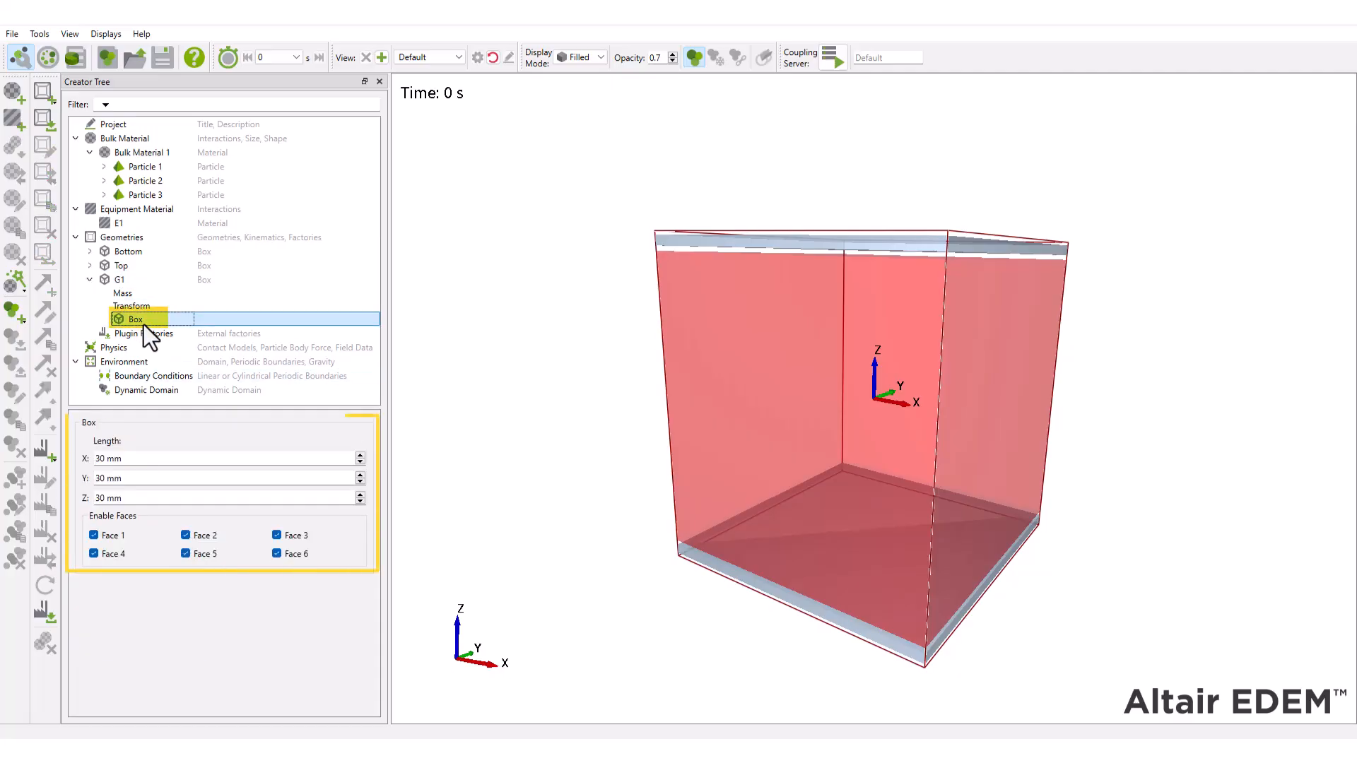
- Add a Volume Packing factory to the G1 geometry and assign Bulk Material 1 to it
left_click(138, 281)
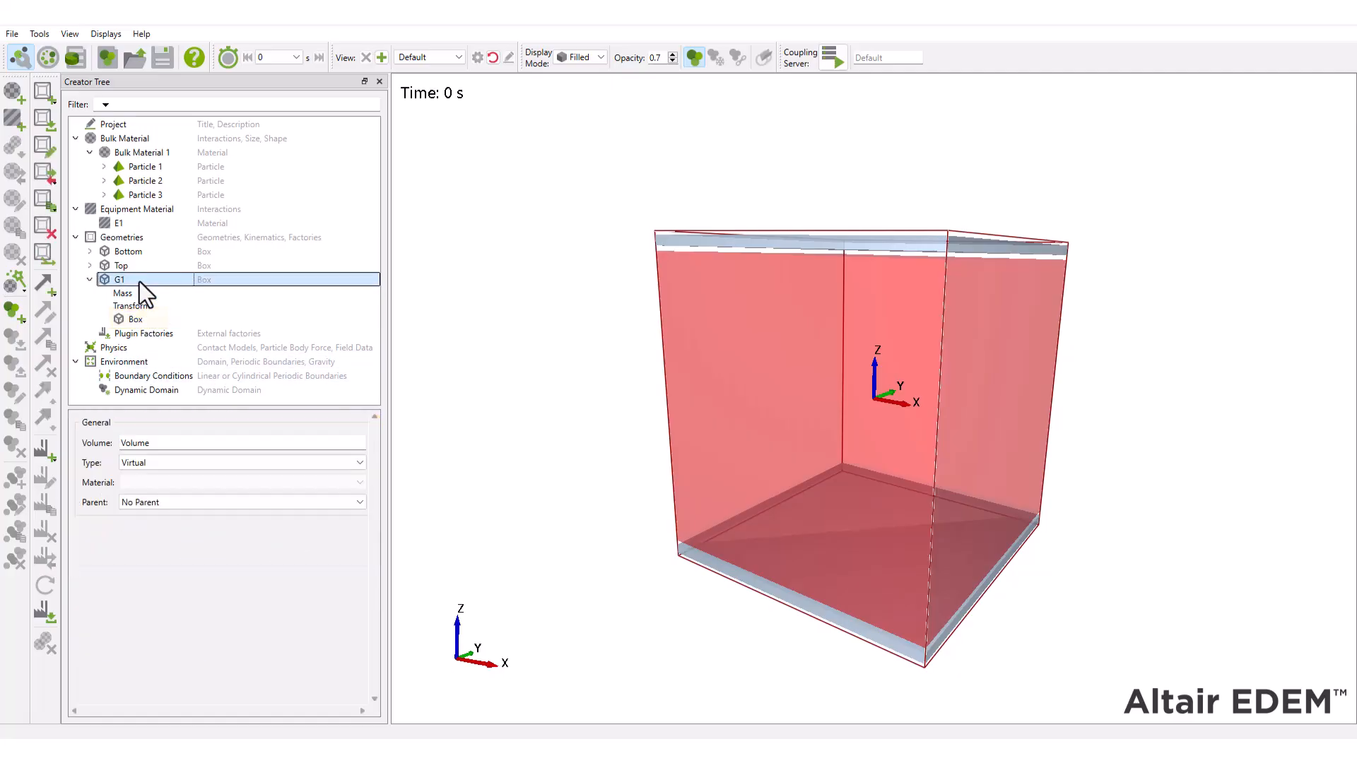
right_click(140, 281)
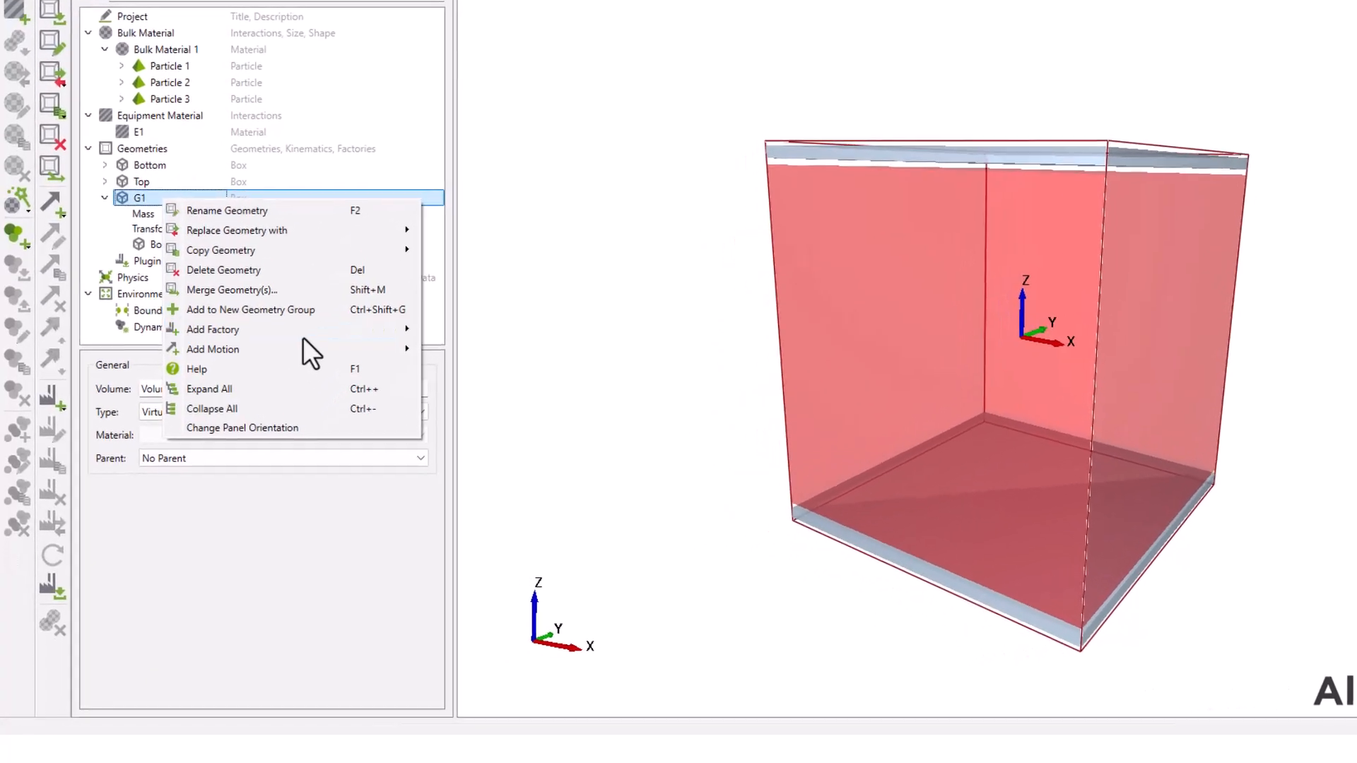
mouse_move(272, 386)
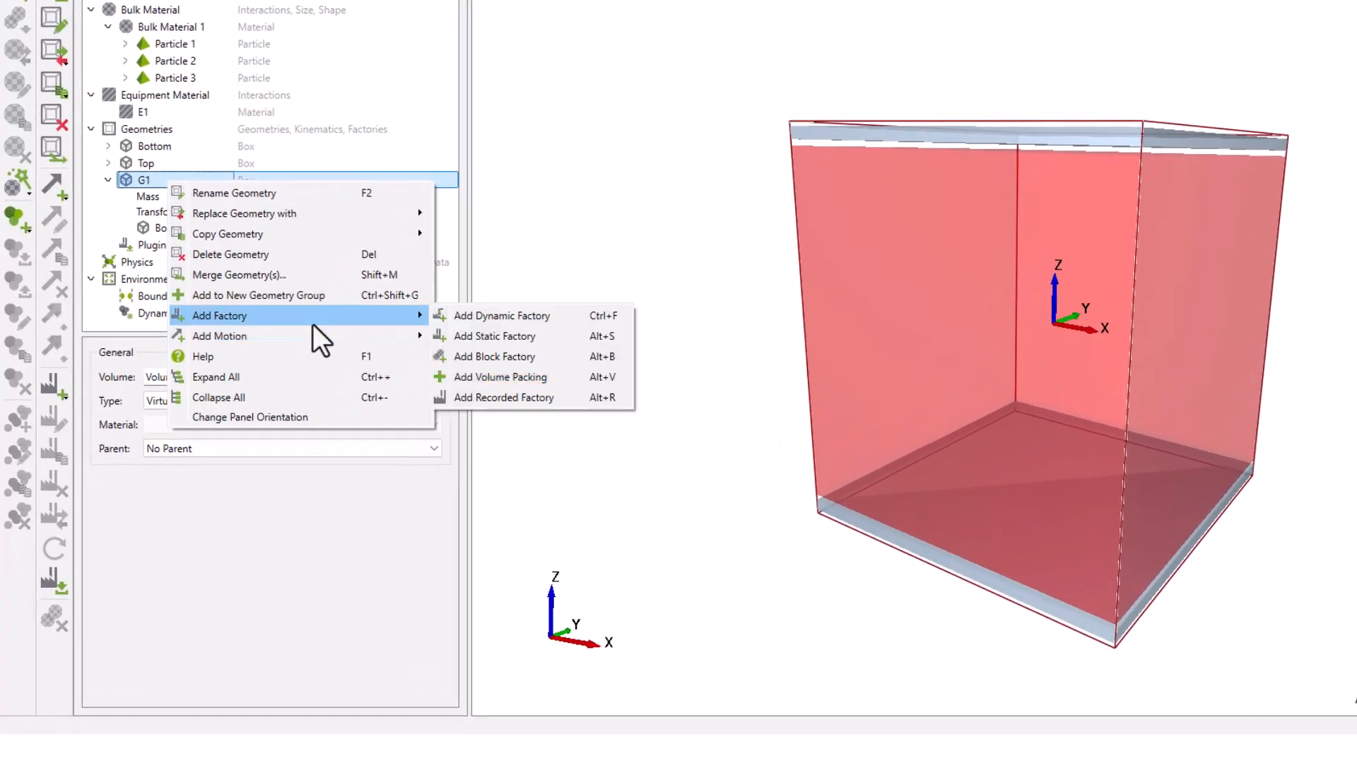
left_click(574, 378)
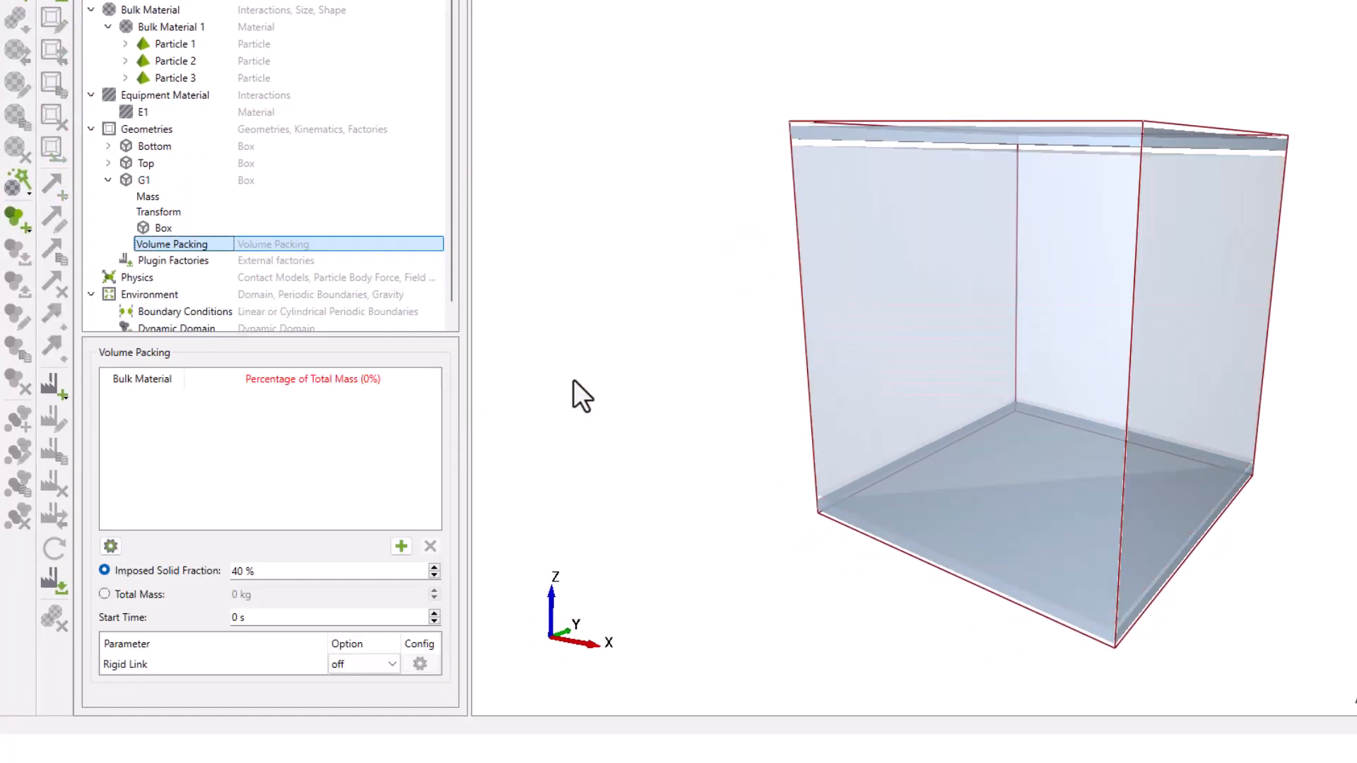
left_click(397, 548)
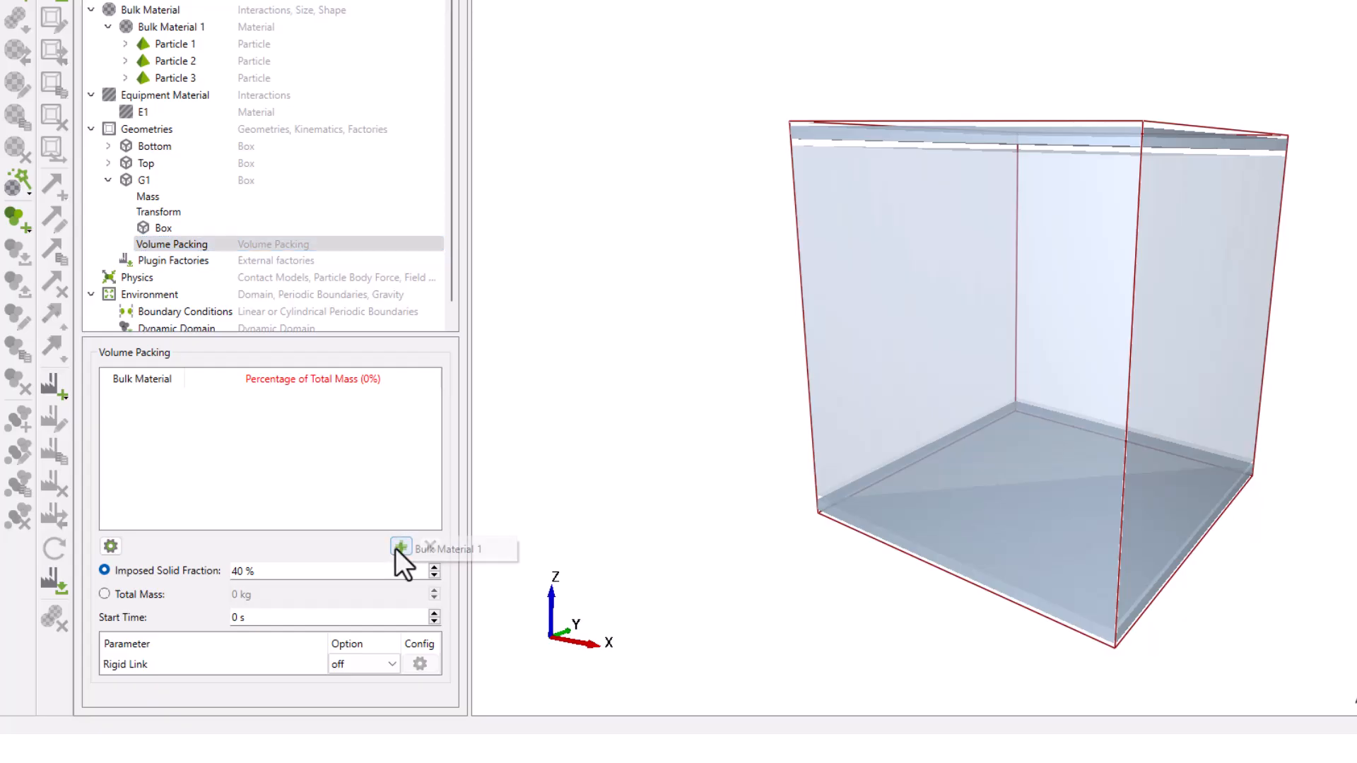
left_click(486, 555)
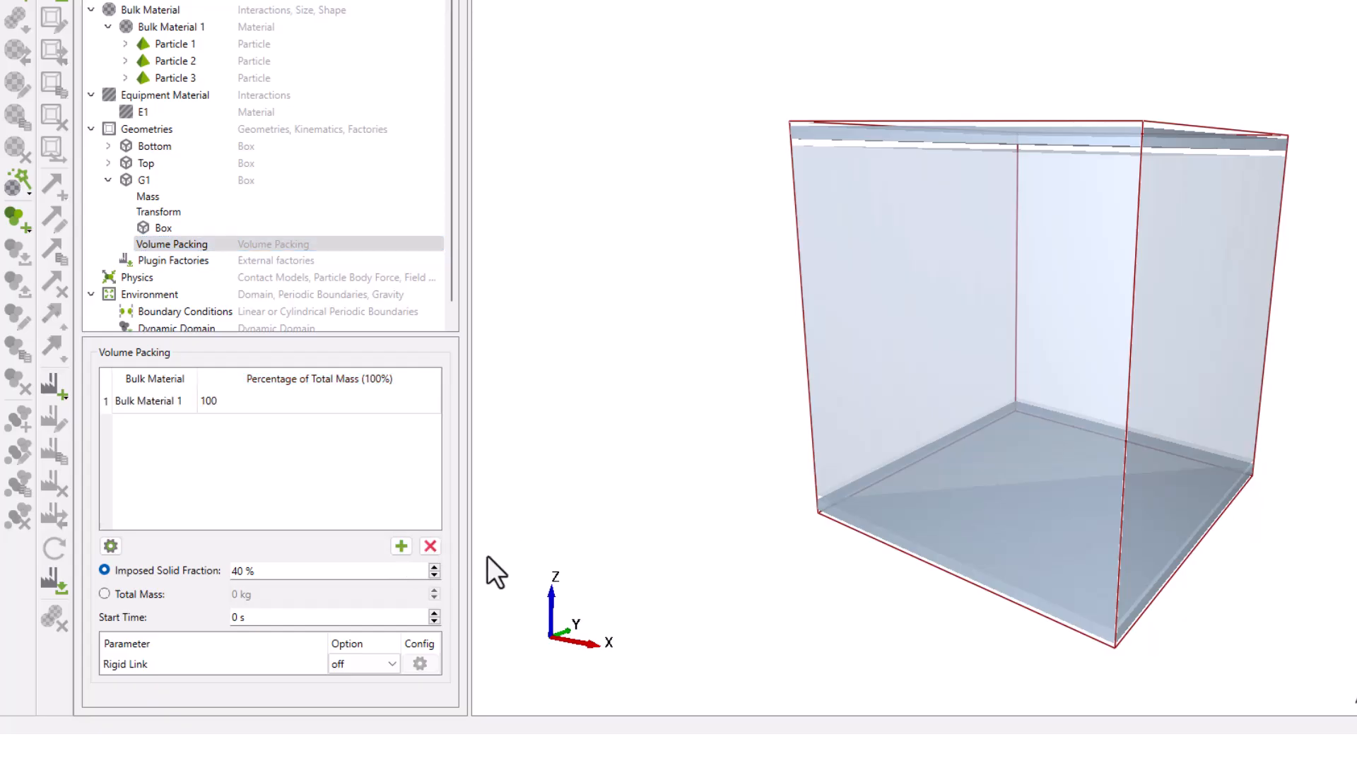
- Set the imposed solid fraction of G1's volume packing to 25 %
left_click_drag(321, 569, 199, 569)
type("25")
left_click(110, 181)
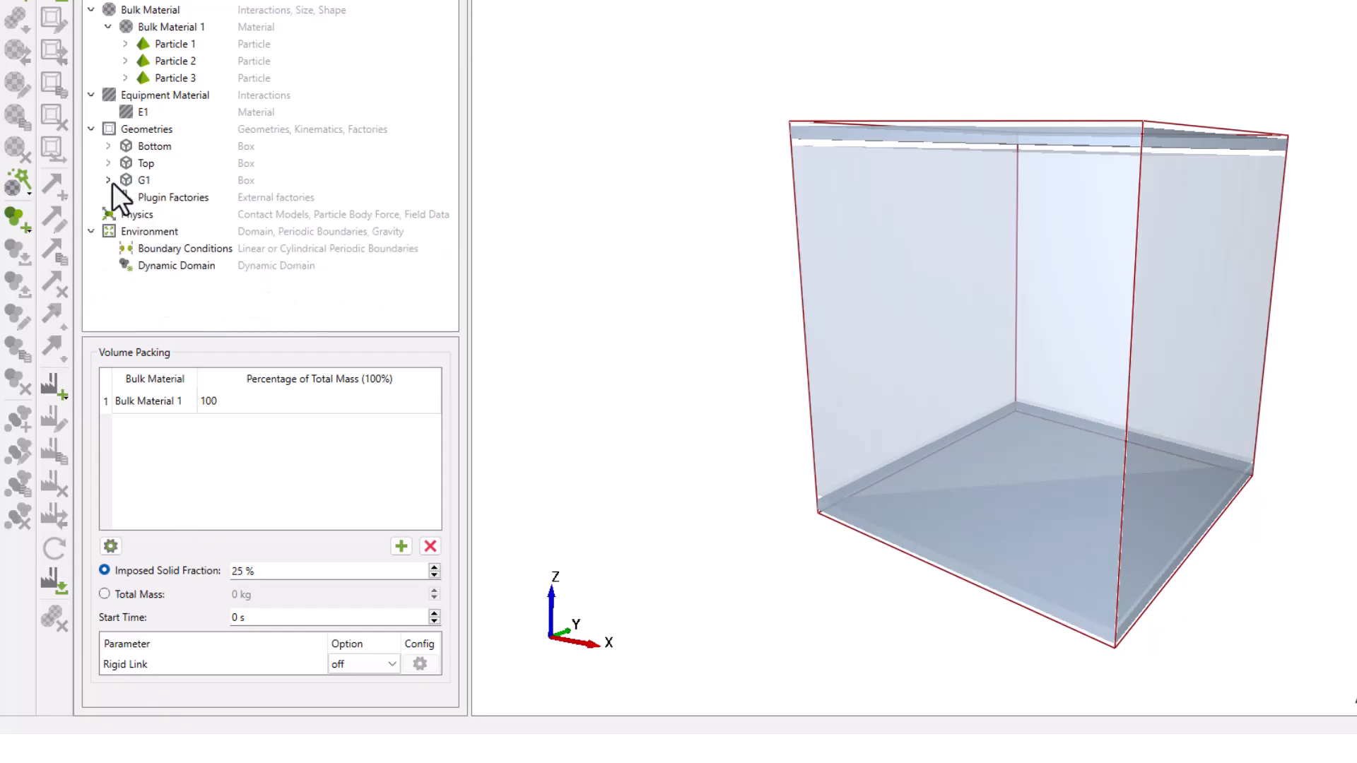
- Set the particle-to-particle contact chain to the Edinburgh Elasto-Plastic Adhesion base model with the Type C Rolling Friction model
left_click(152, 211)
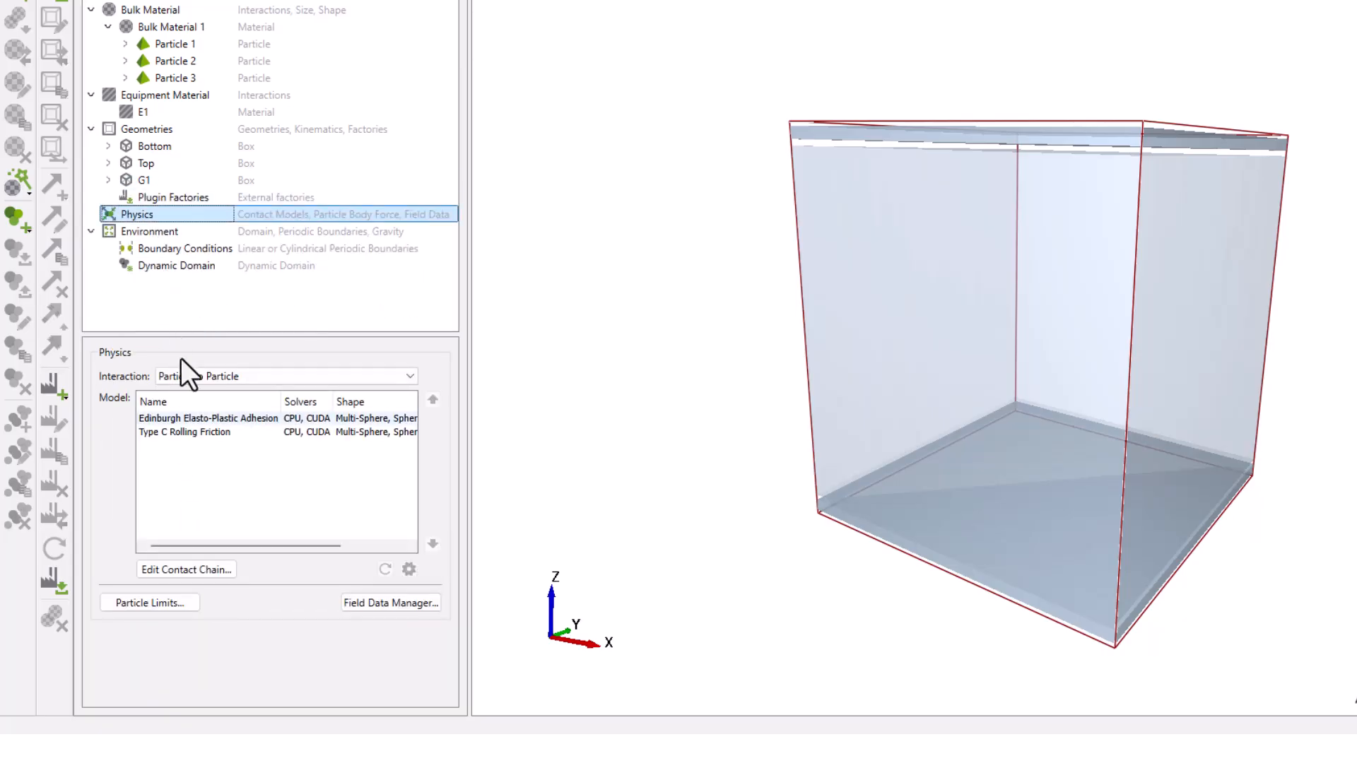
left_click(219, 572)
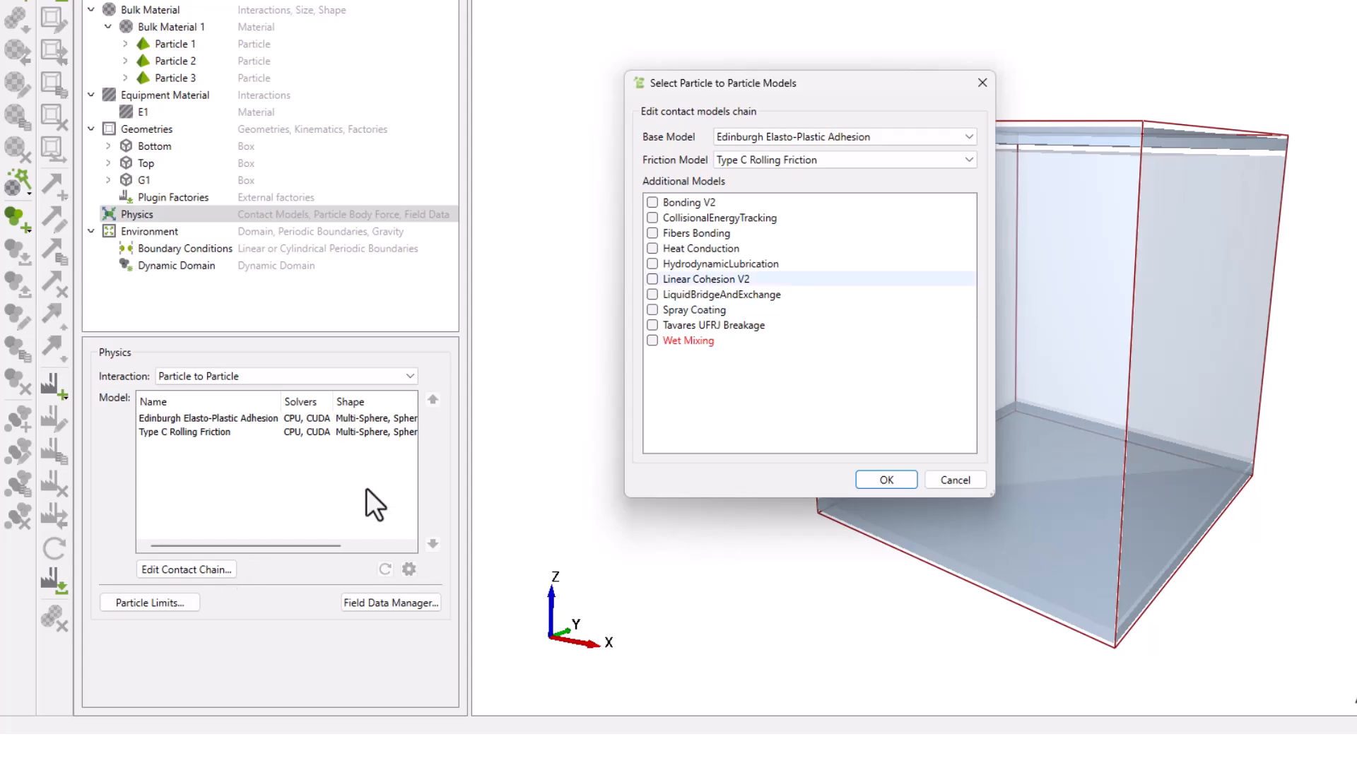
left_click(969, 137)
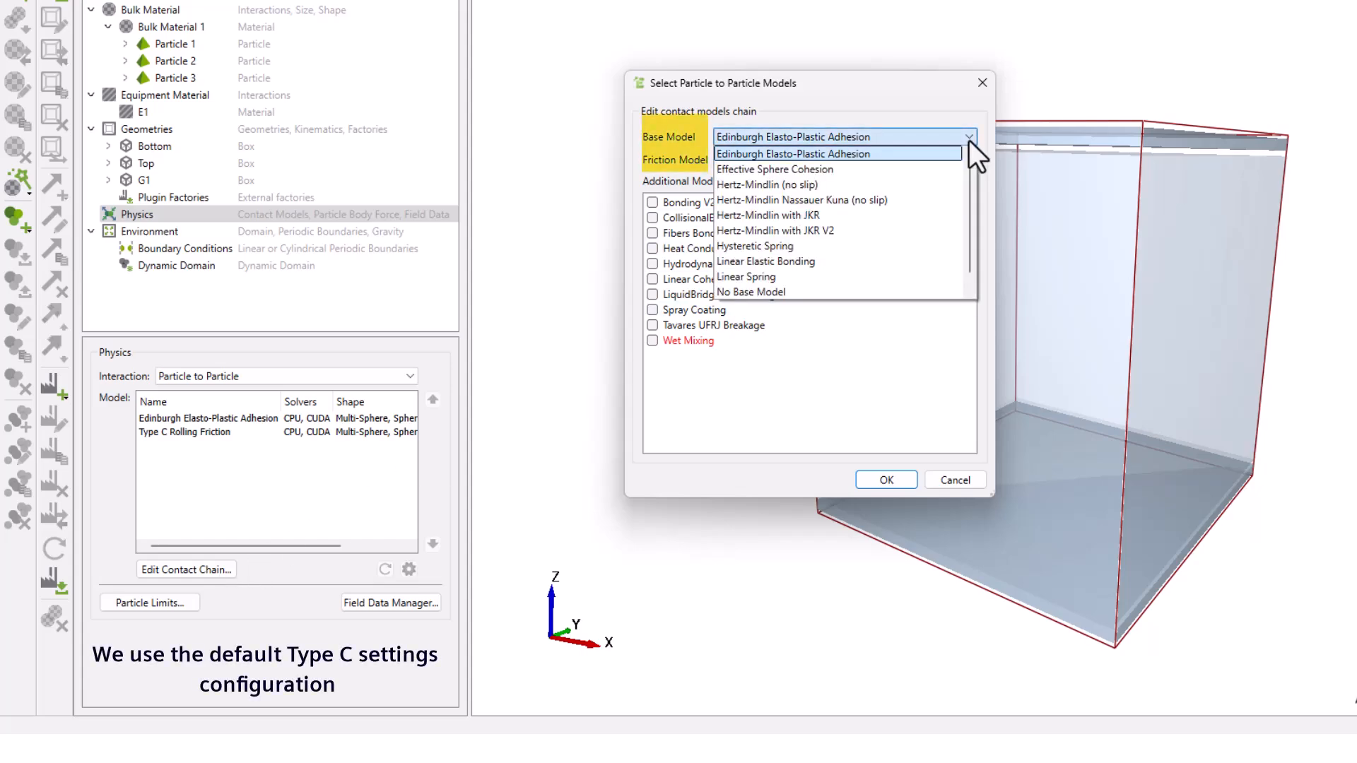
left_click(948, 152)
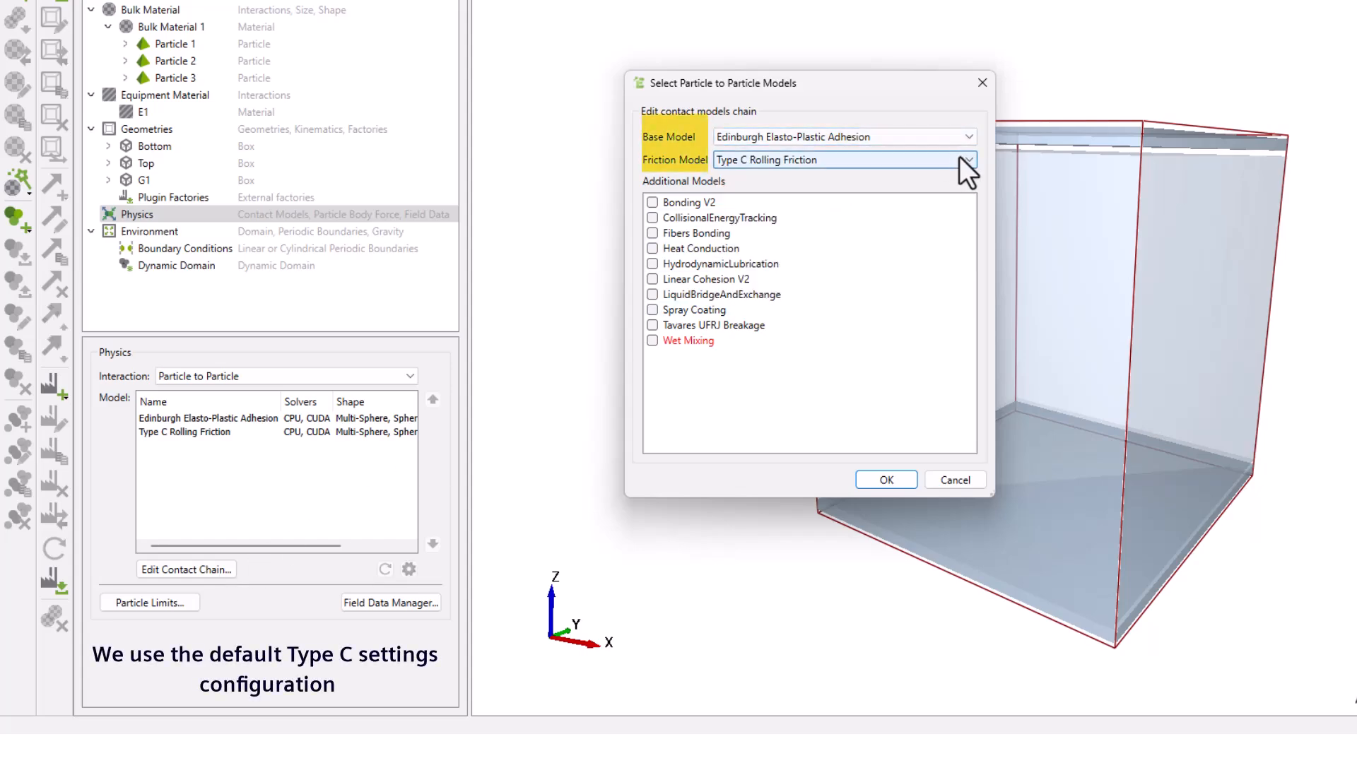
left_click(968, 159)
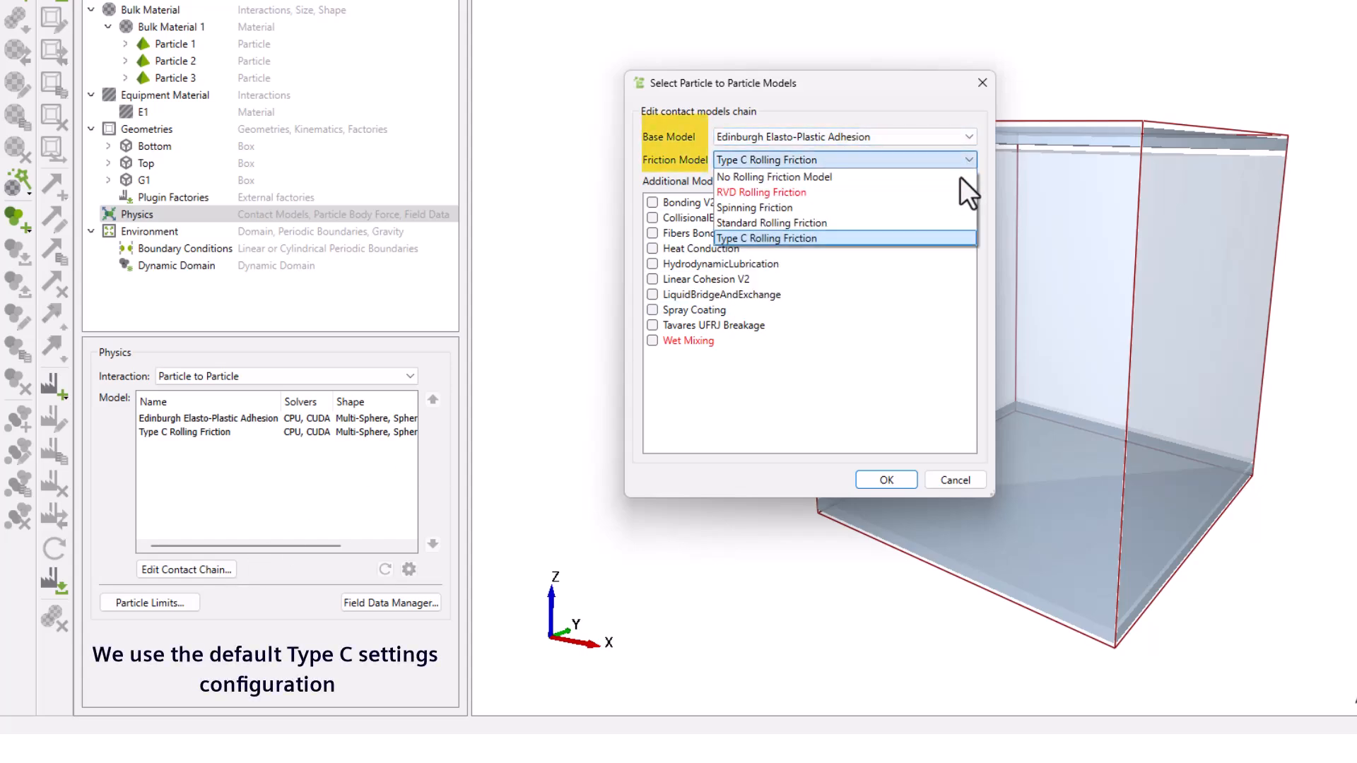
left_click(929, 239)
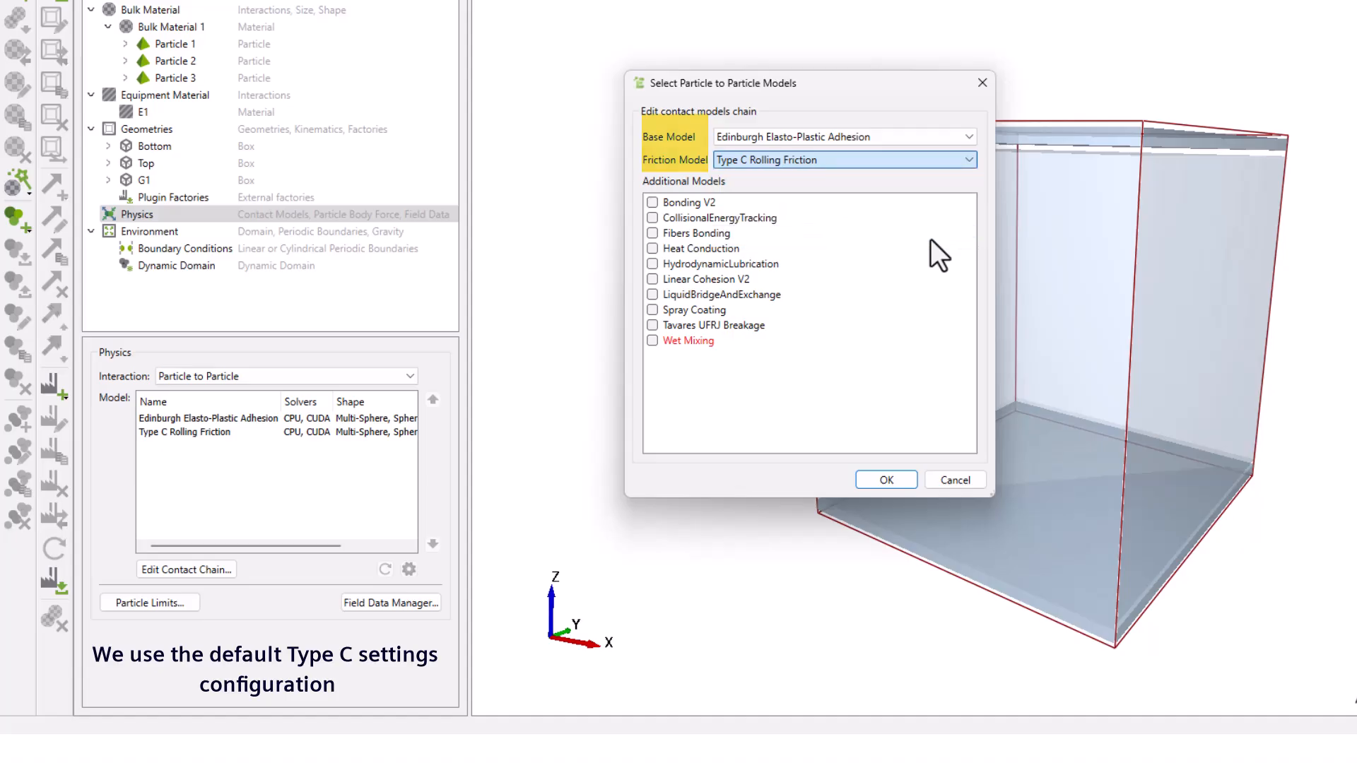
left_click(881, 479)
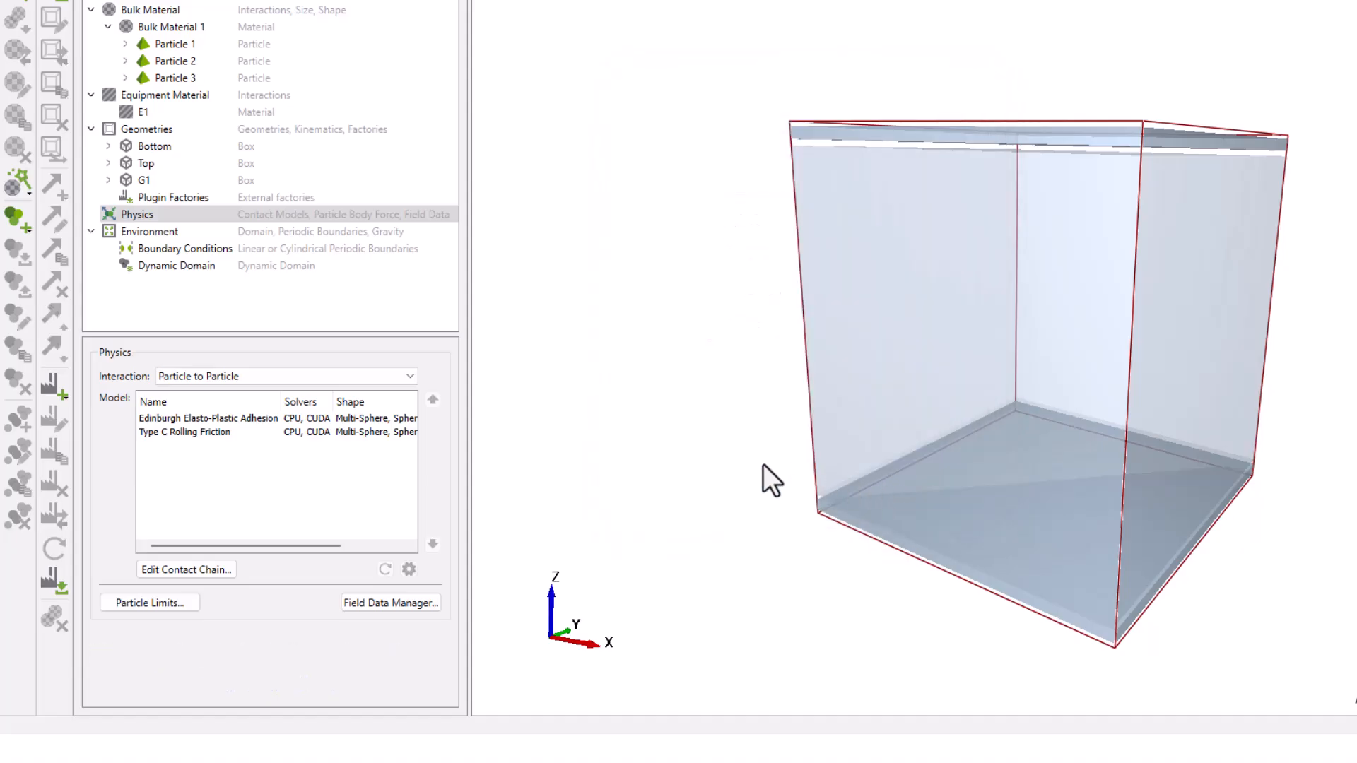
- Inspect the Edinburgh Elasto-Plastic Adhesion model parameters for the Bulk Material 1 self-interaction
left_click(375, 415)
left_click(409, 569)
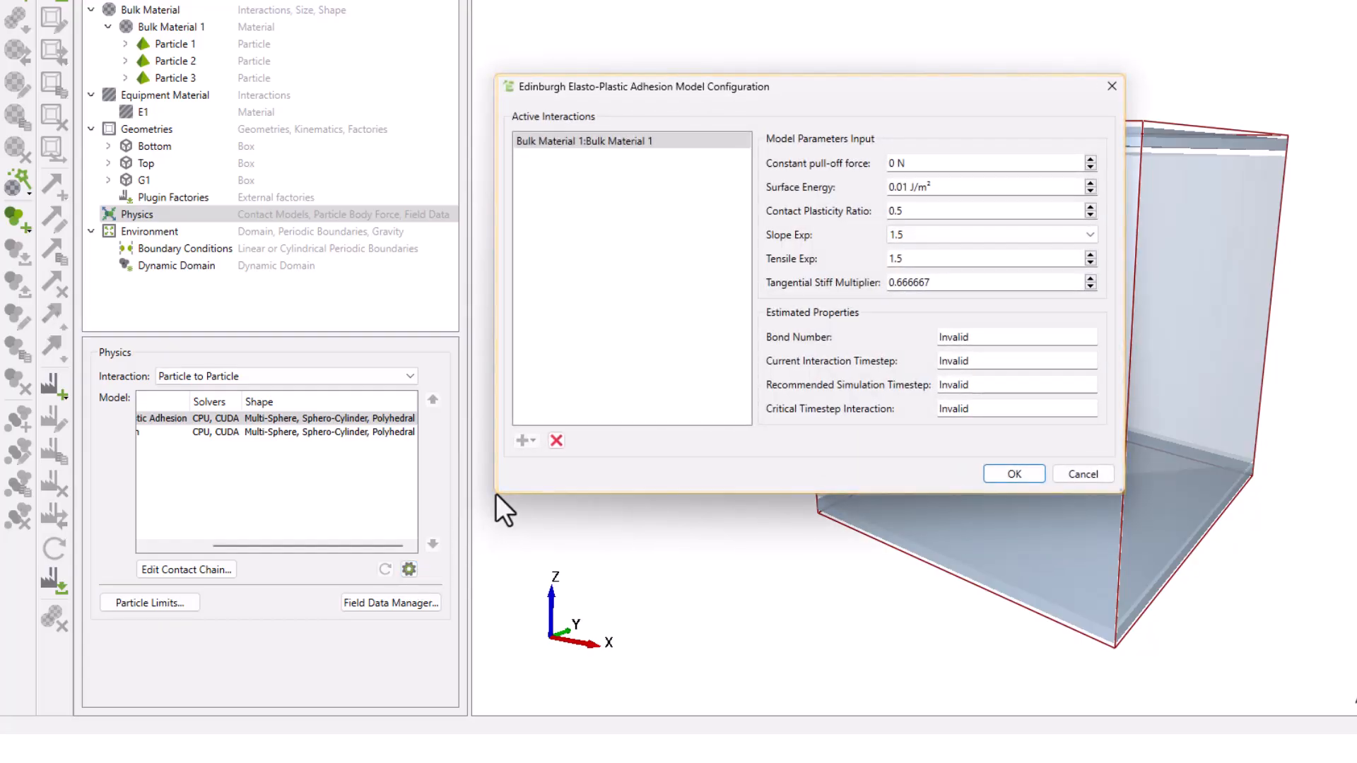
key("Escape")
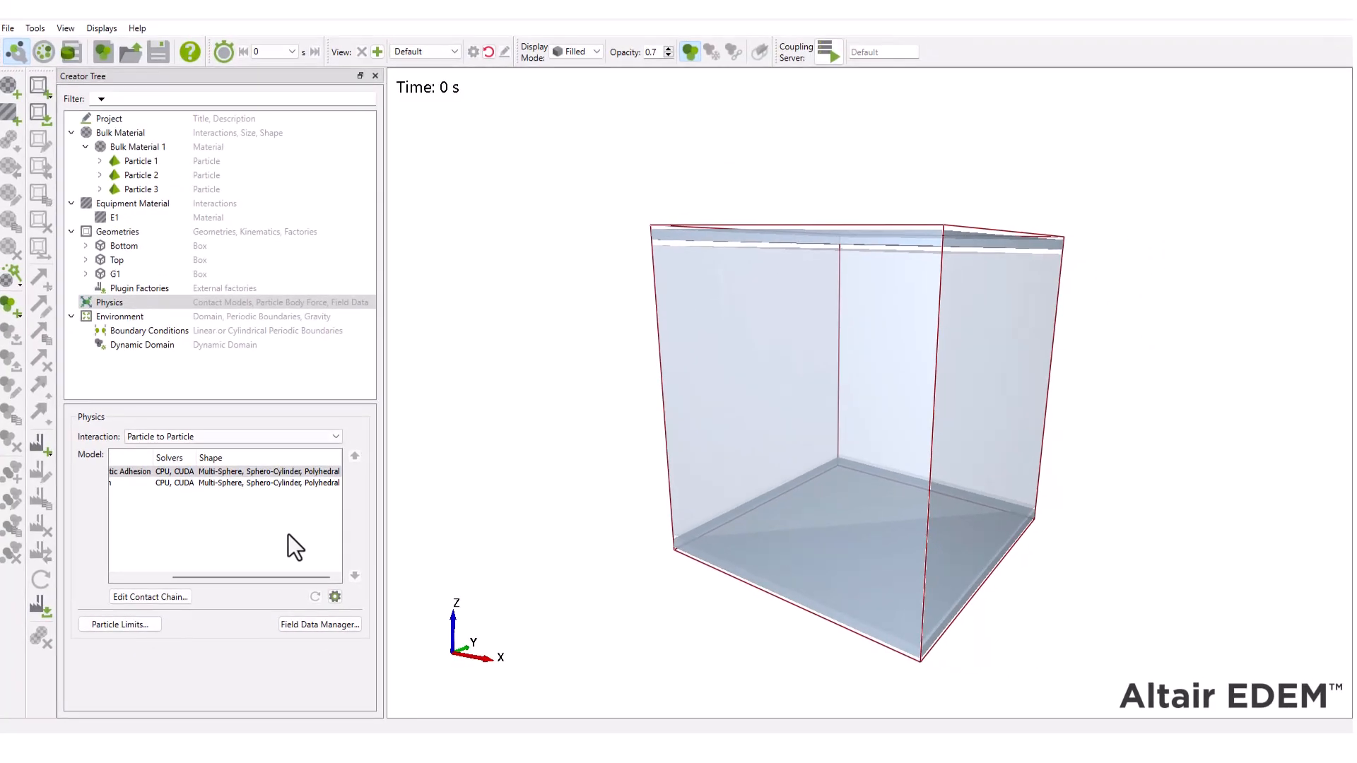
- Review the environment's domain and gravity settings and the linear periodic boundaries in X and Y
left_click(168, 318)
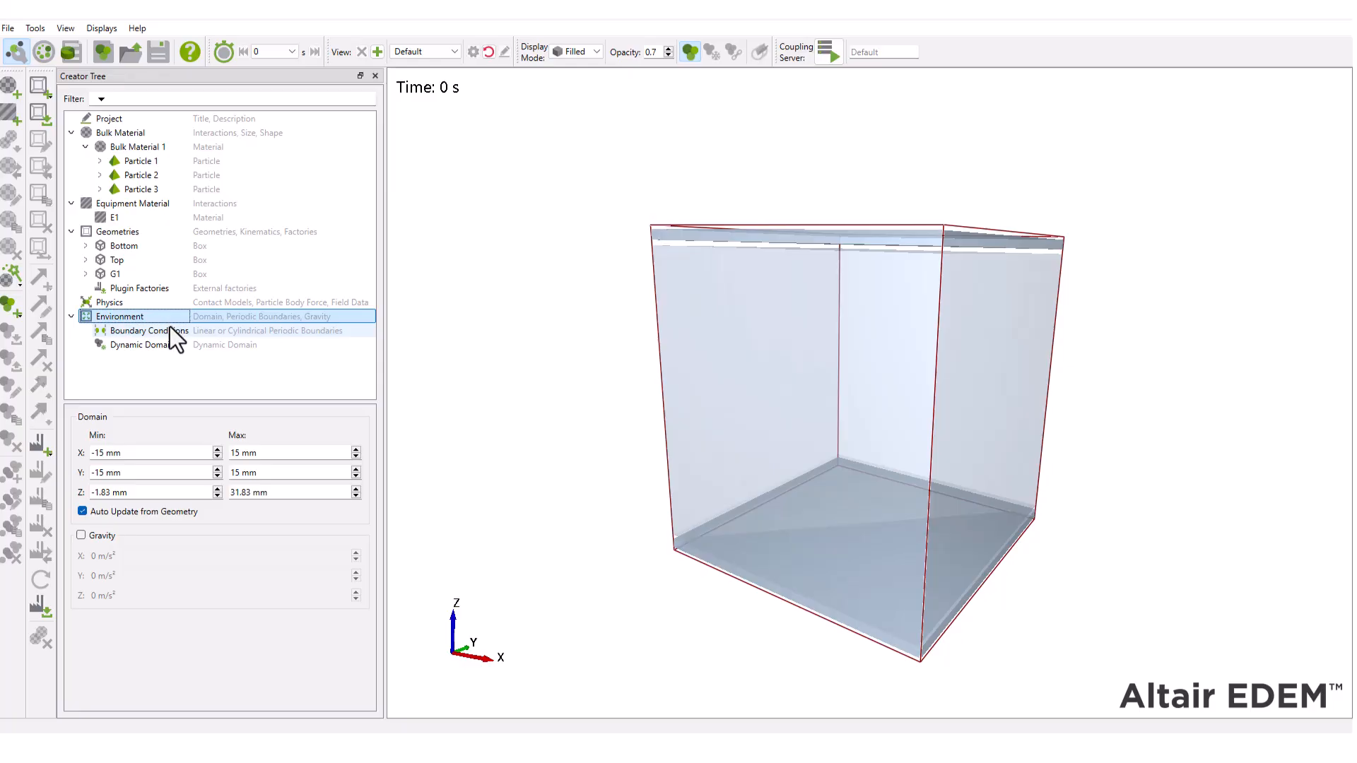
left_click(171, 329)
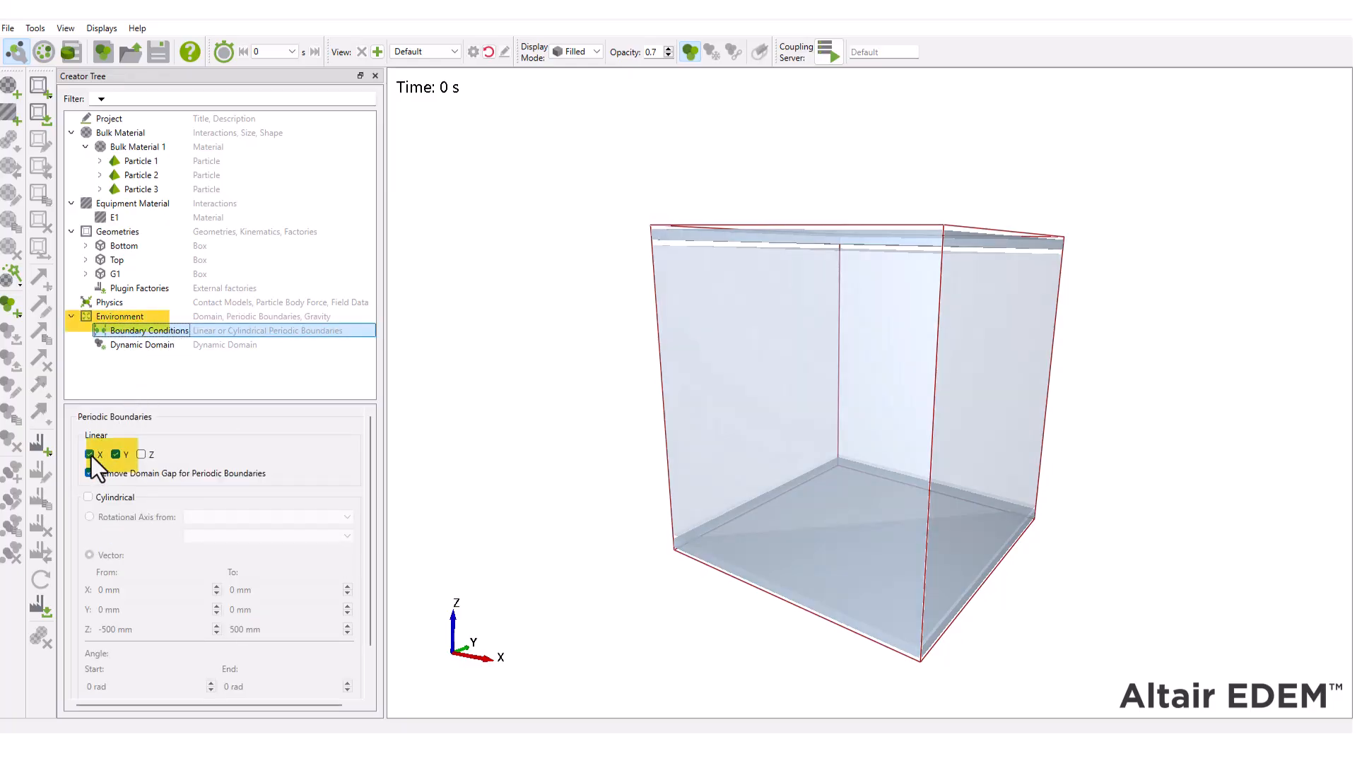
left_click(116, 456)
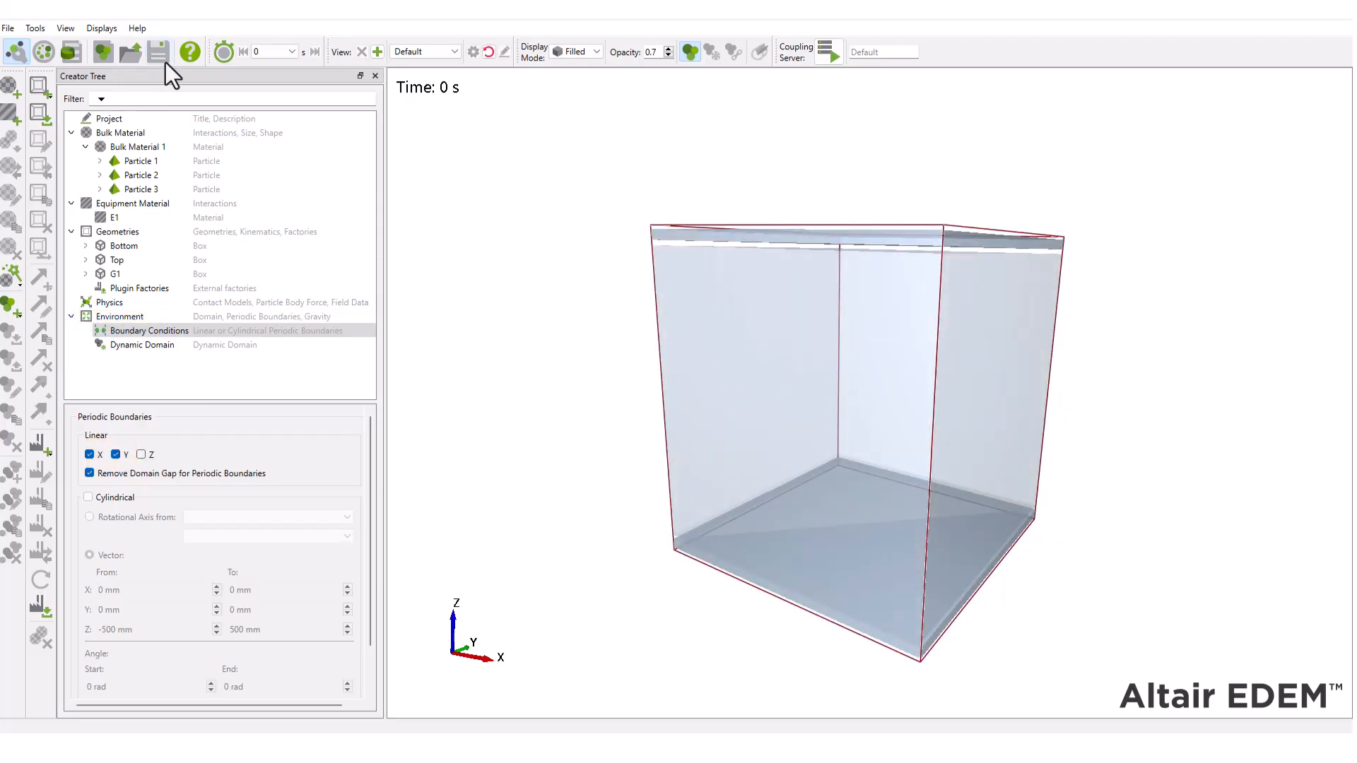
- Configure the Simulator with 5 % Rayleigh time step, 0.15 s total time, 0.005 s save interval and the GPU CUDA Solver
left_click(50, 57)
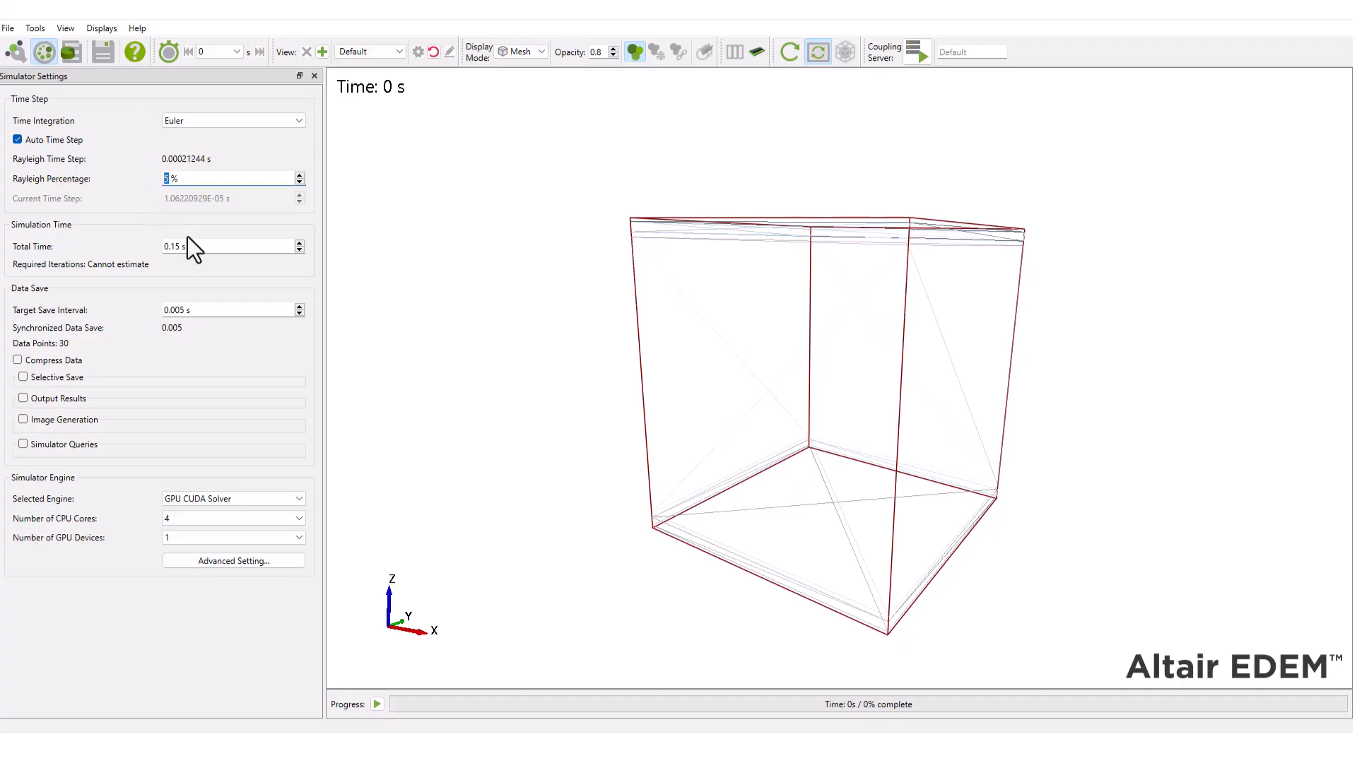
key("Tab")
key("Tab")
left_click(277, 499)
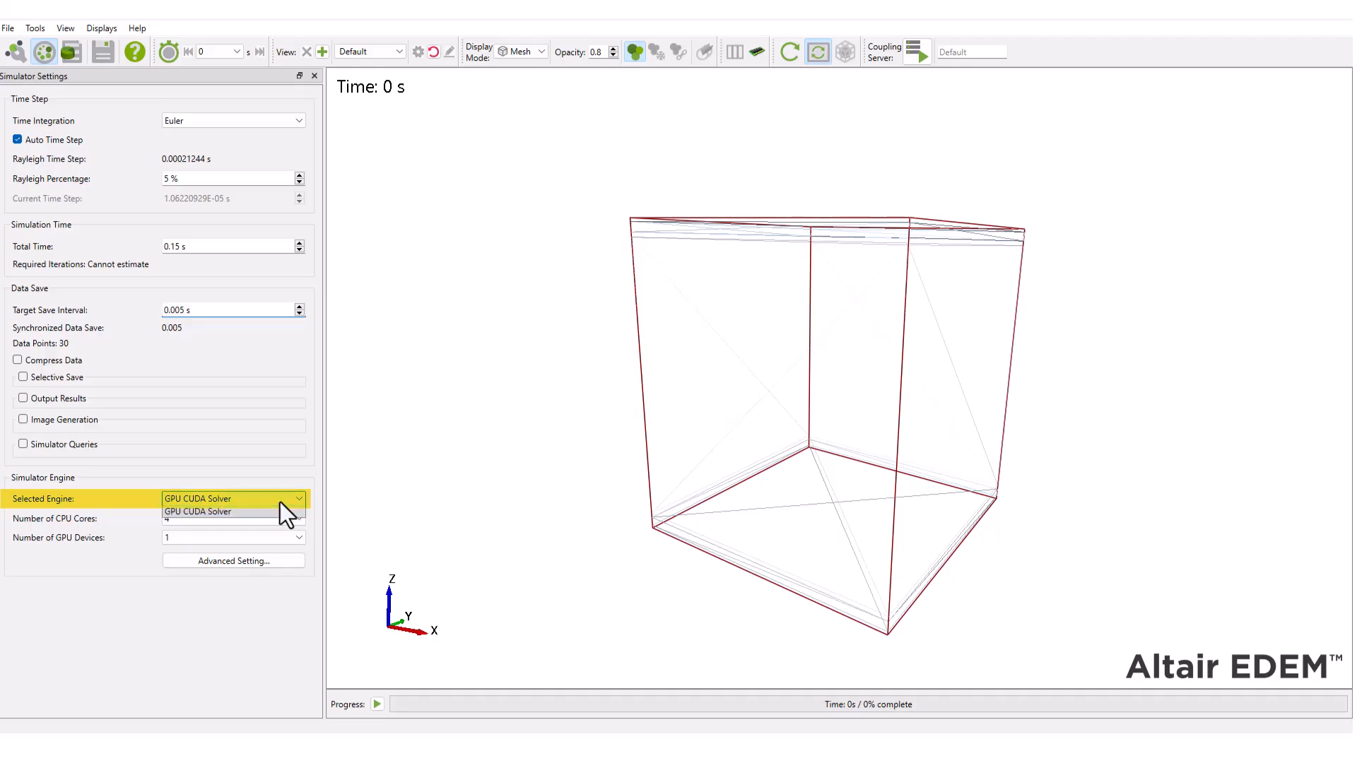
left_click(261, 527)
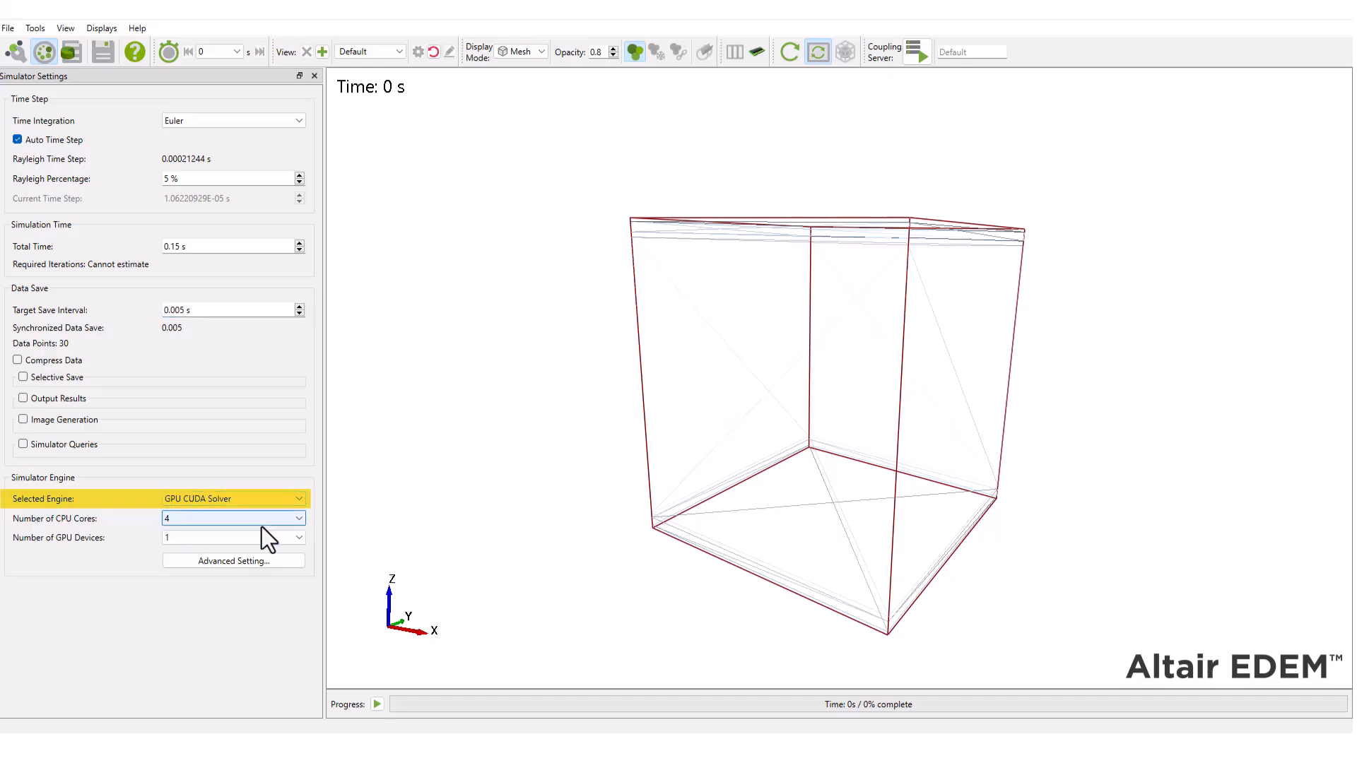
- Run the simulation and inspect the particle packing up close while it progresses, finishing in the Default view
left_click(378, 705)
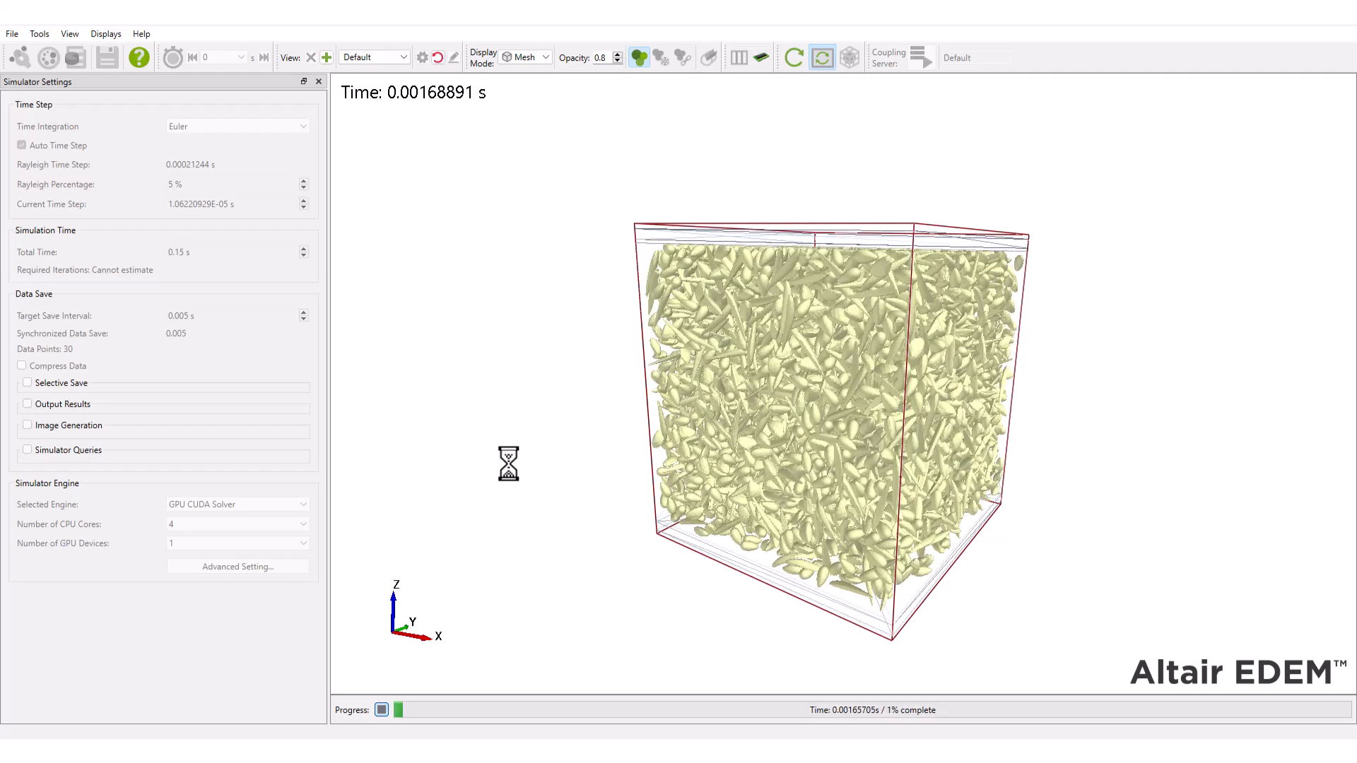
left_click_drag(812, 527, 765, 498)
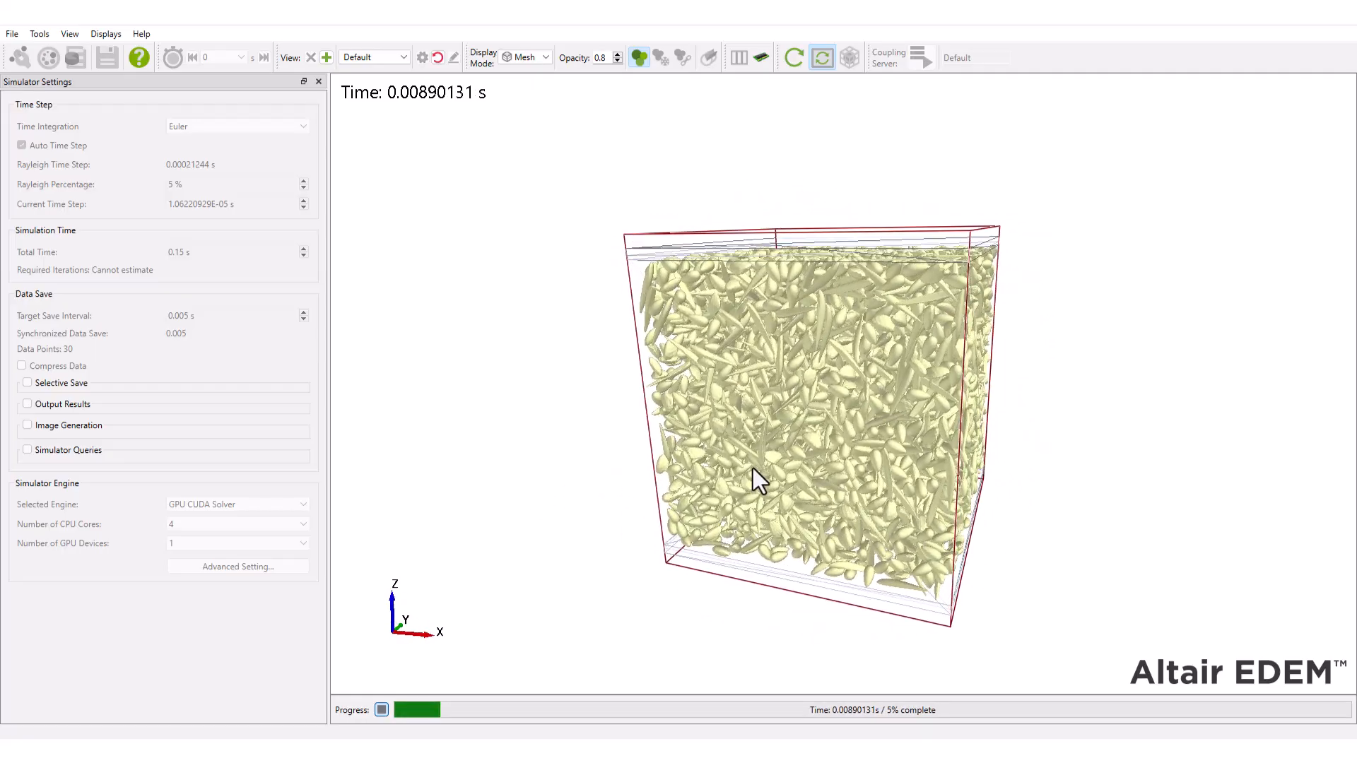
scroll(787, 479, "up", 4)
scroll(791, 472, "up", 3)
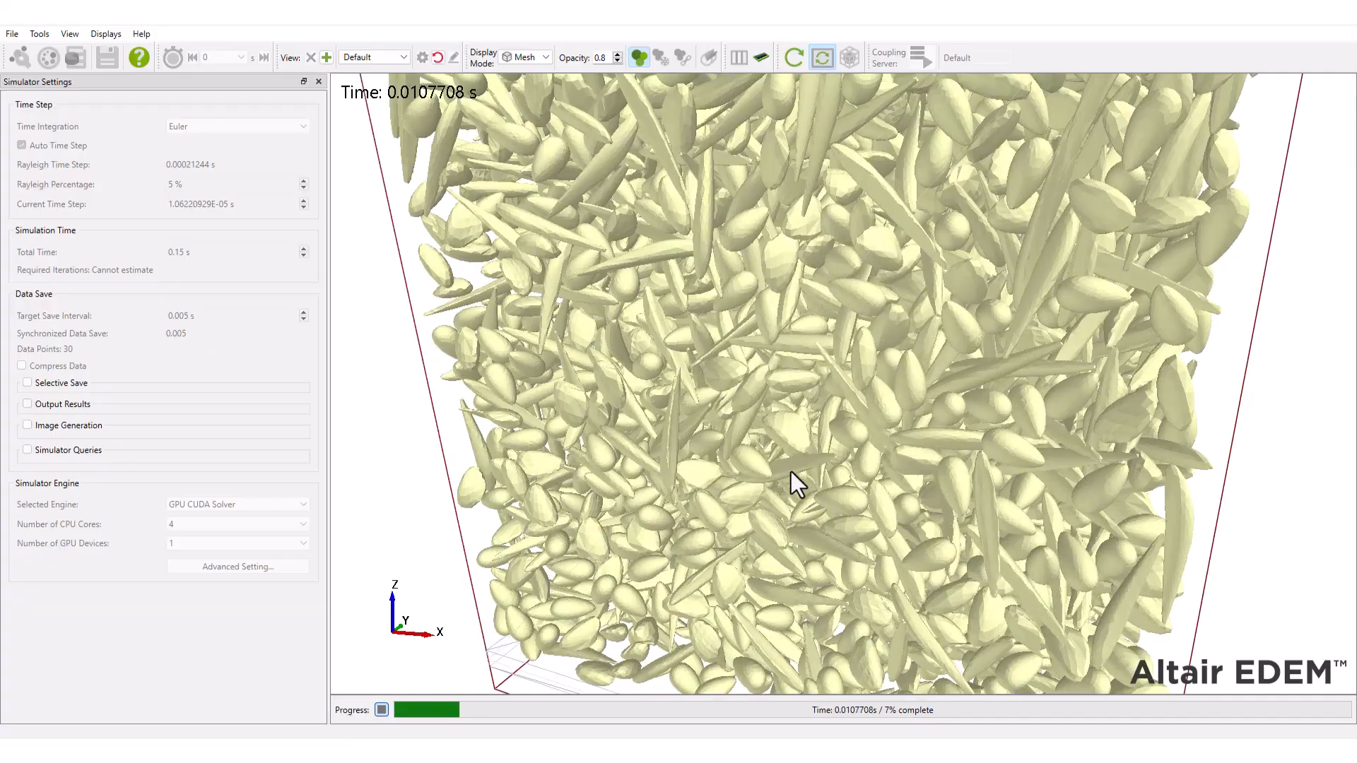
scroll(790, 472, "down", 3)
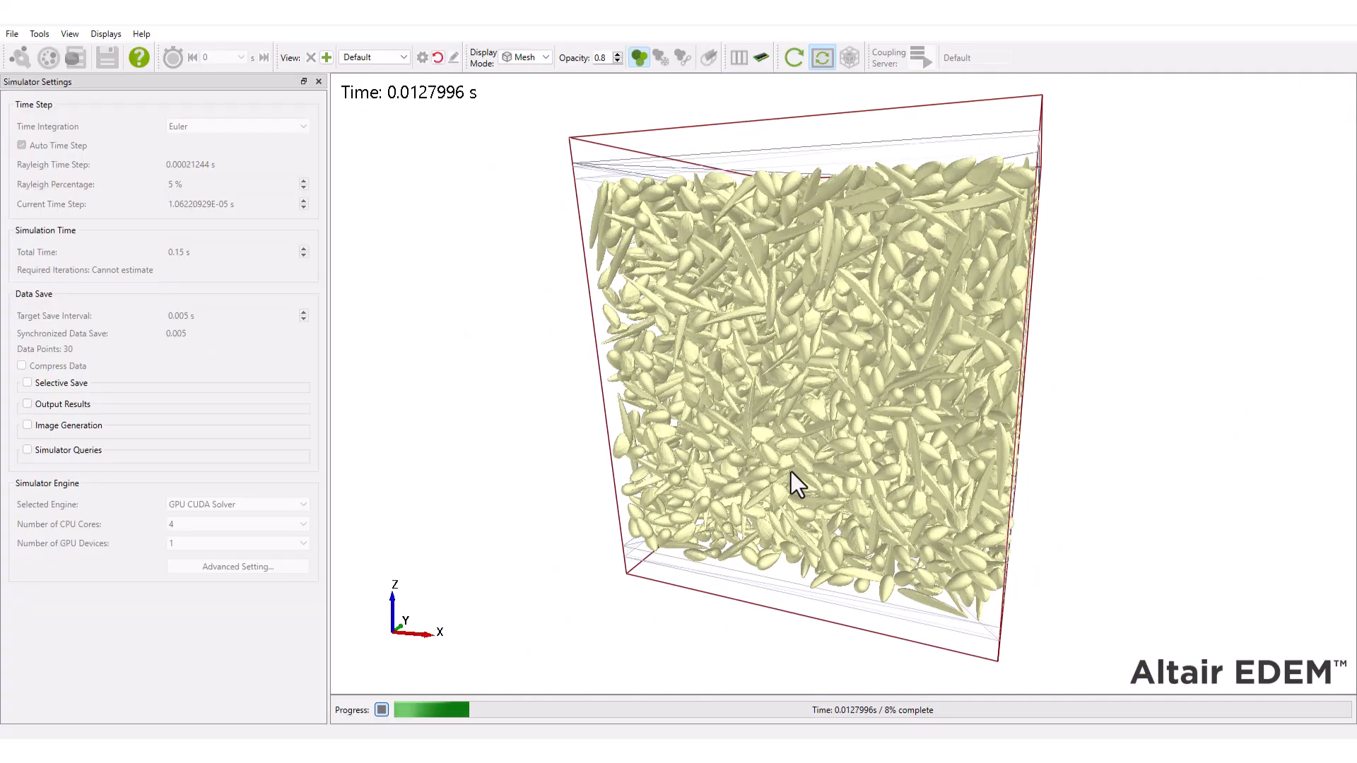
left_click_drag(516, 387, 519, 366)
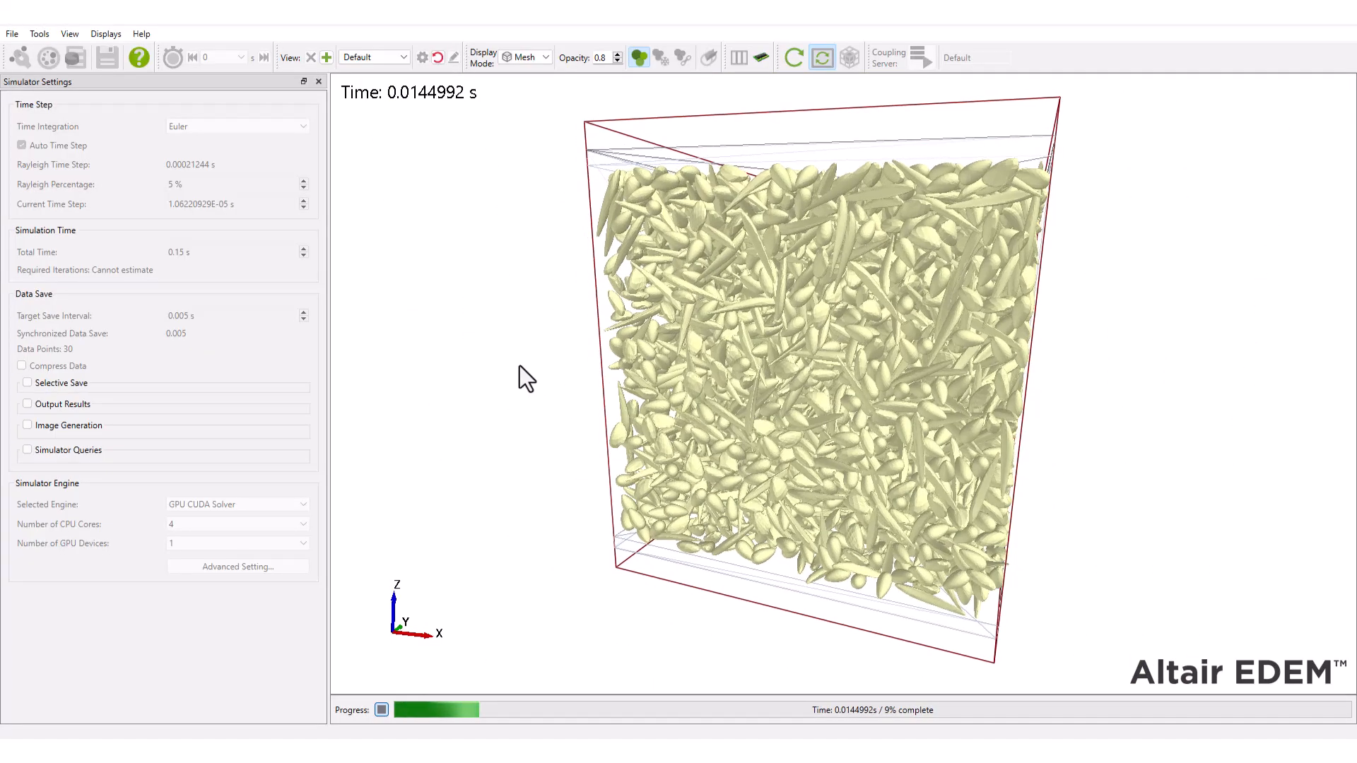
left_click(400, 58)
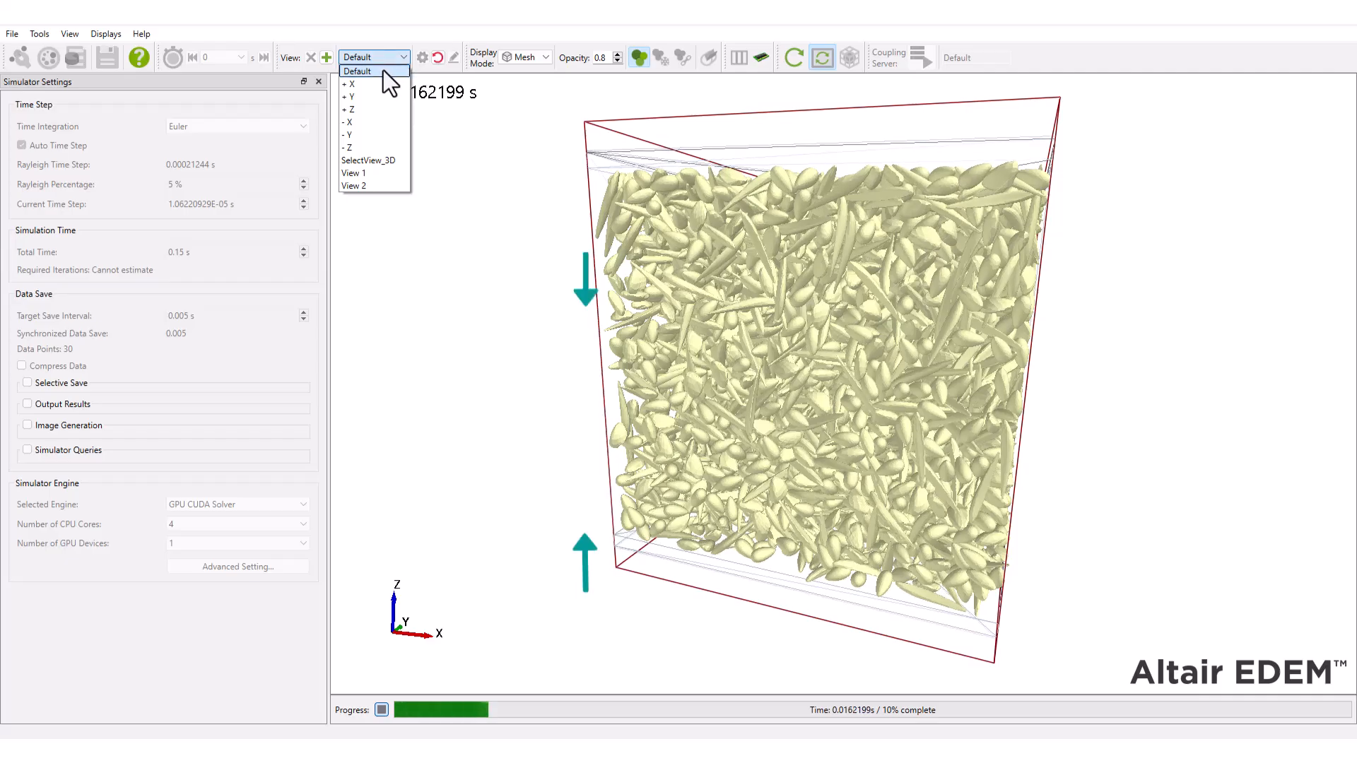
left_click(383, 70)
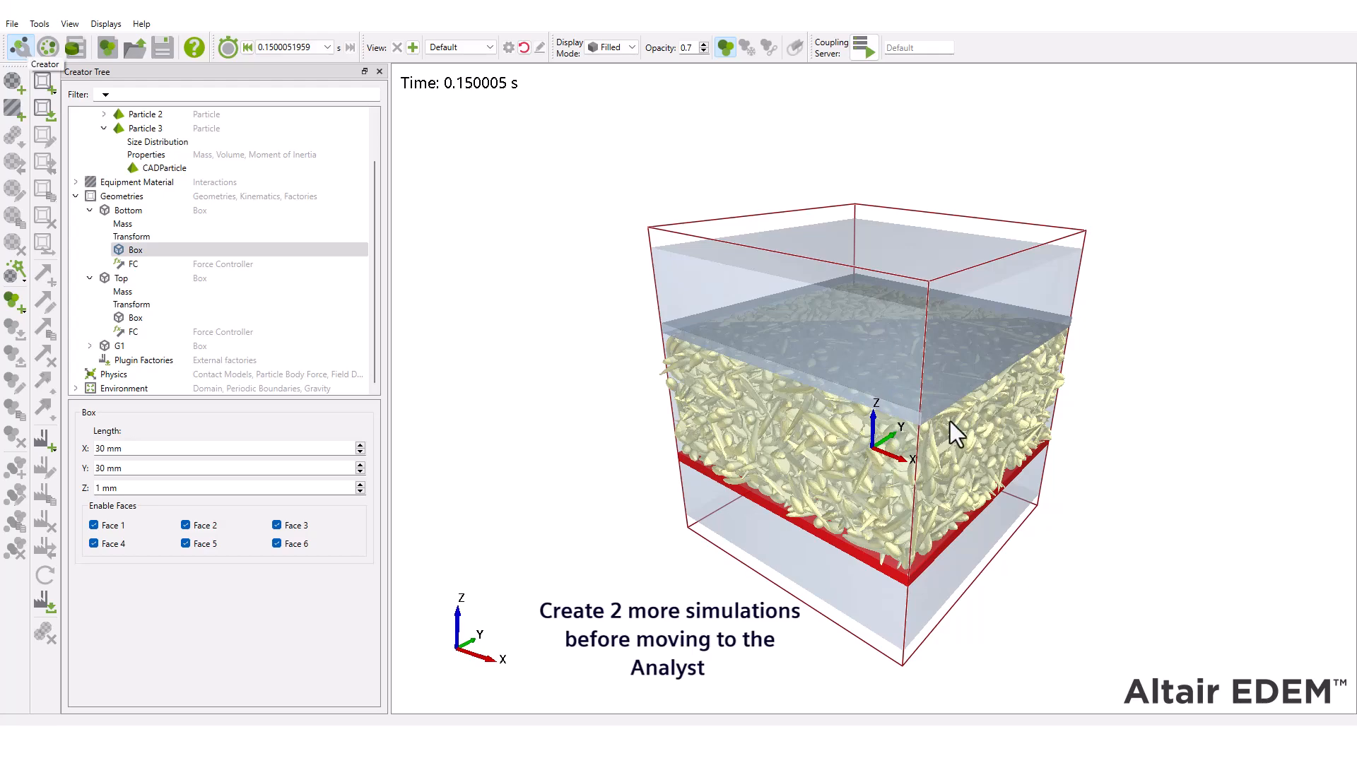
- Return the completed simulation deck to time step 0 in the Creator
left_click_drag(950, 421, 917, 366)
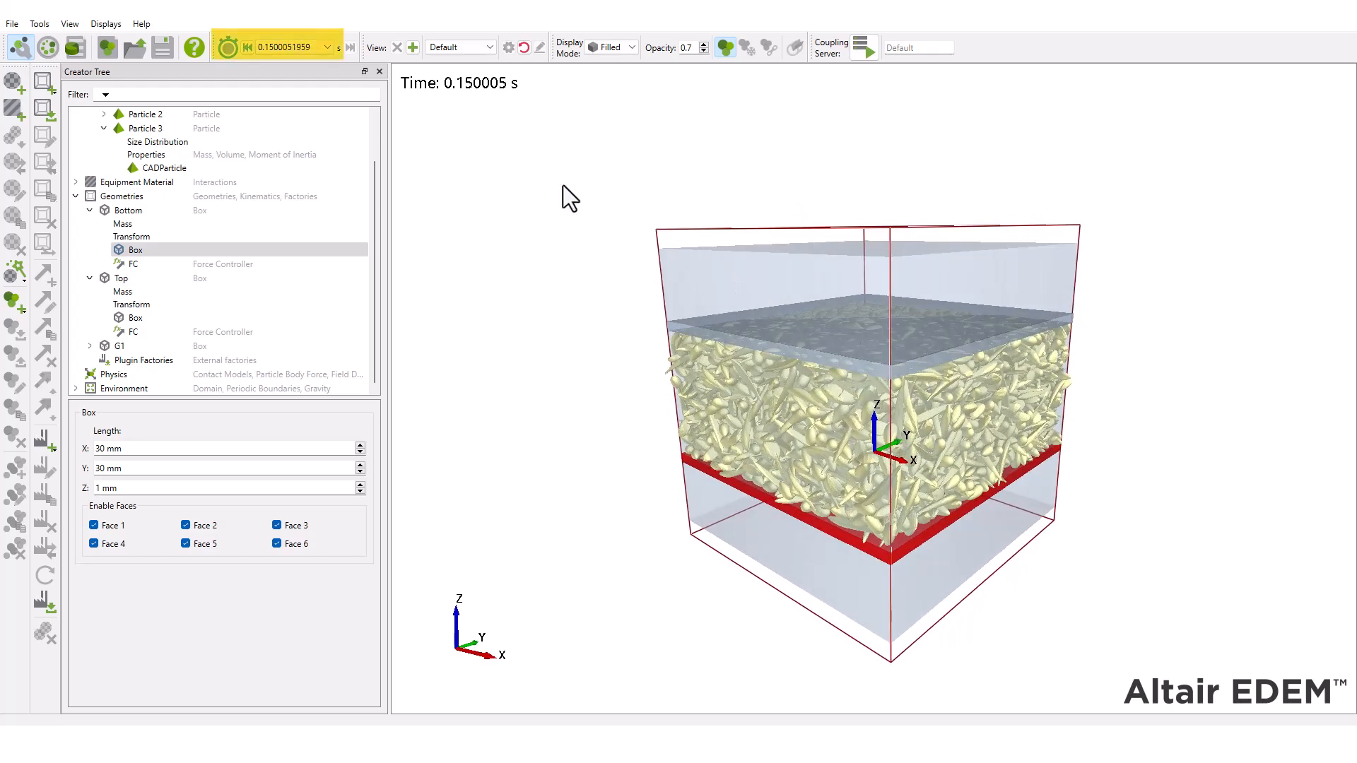
left_click(303, 53)
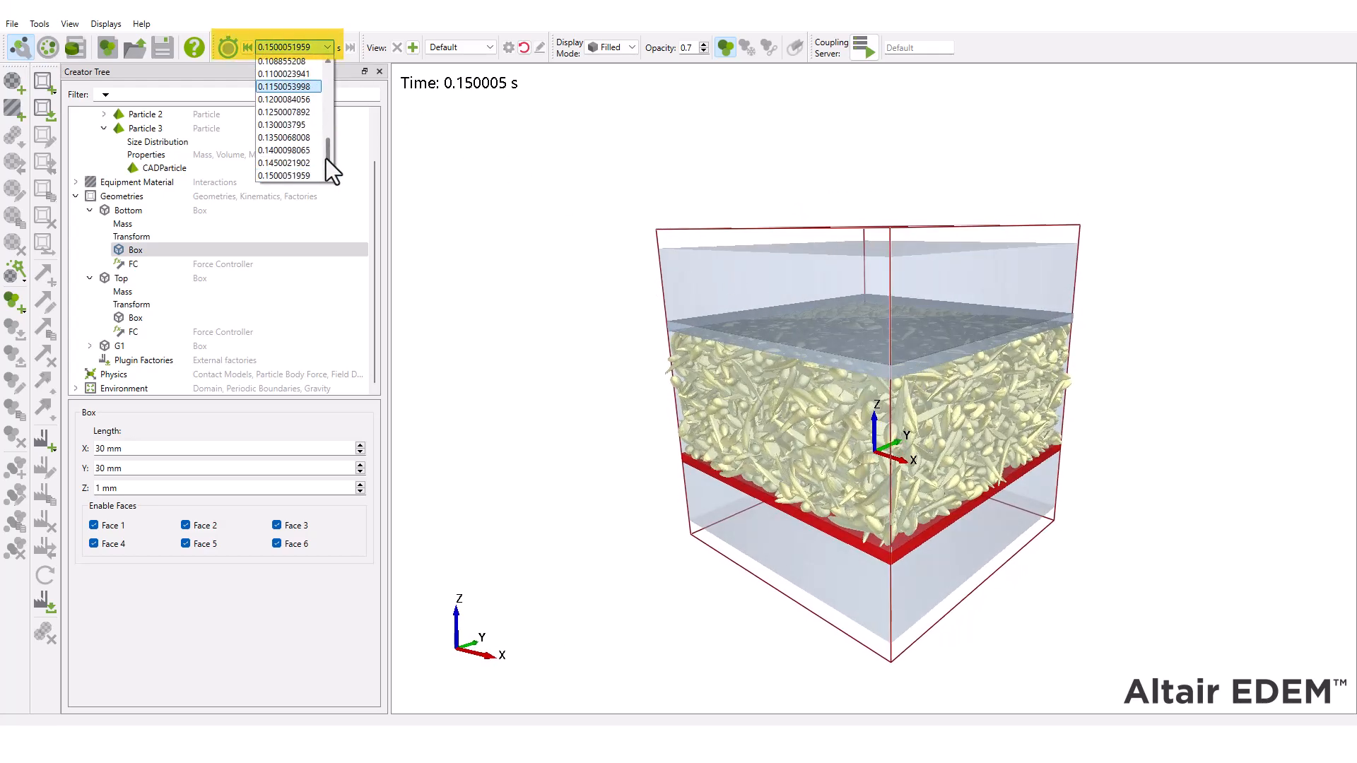
left_click_drag(325, 159, 326, 87)
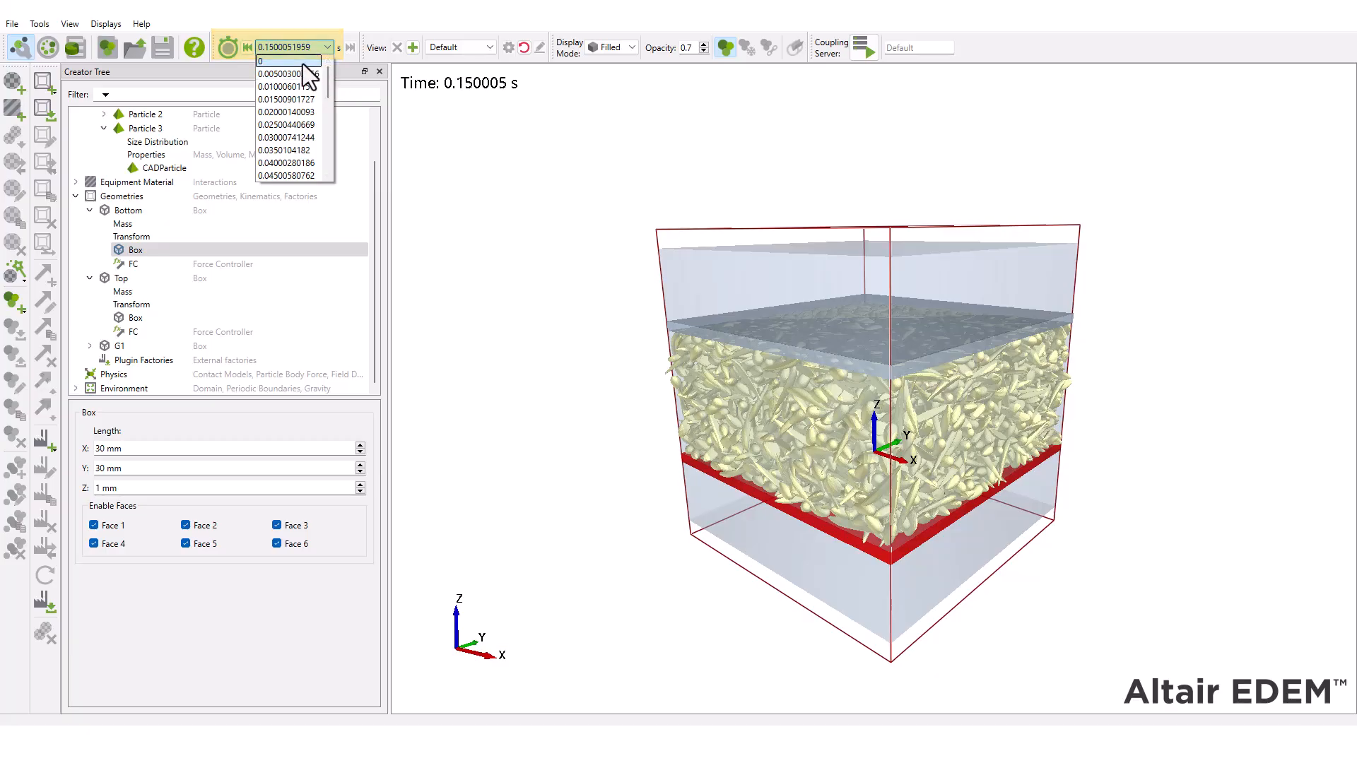
left_click(302, 63)
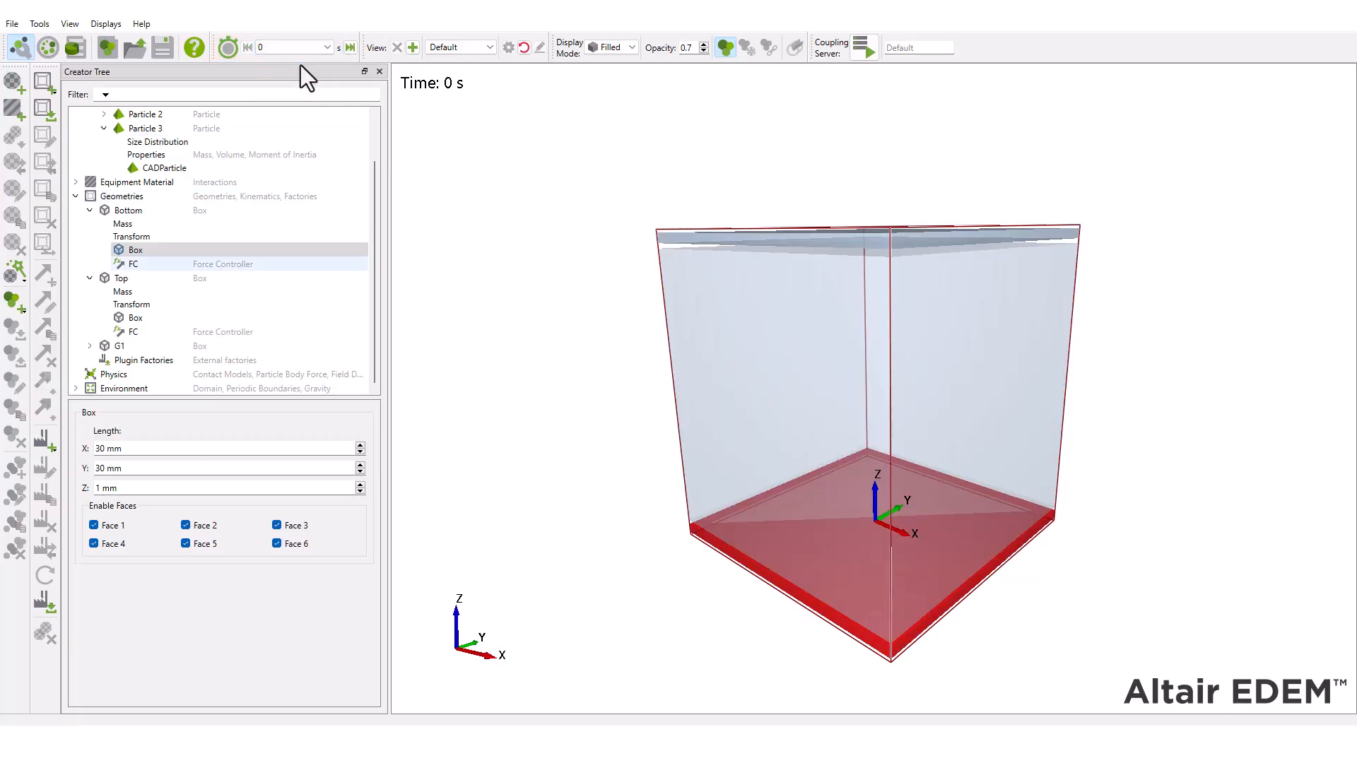
- Set the fixed shape scale of Particle 1 to 1 in its size distribution settings
left_click(75, 196)
left_click(104, 156)
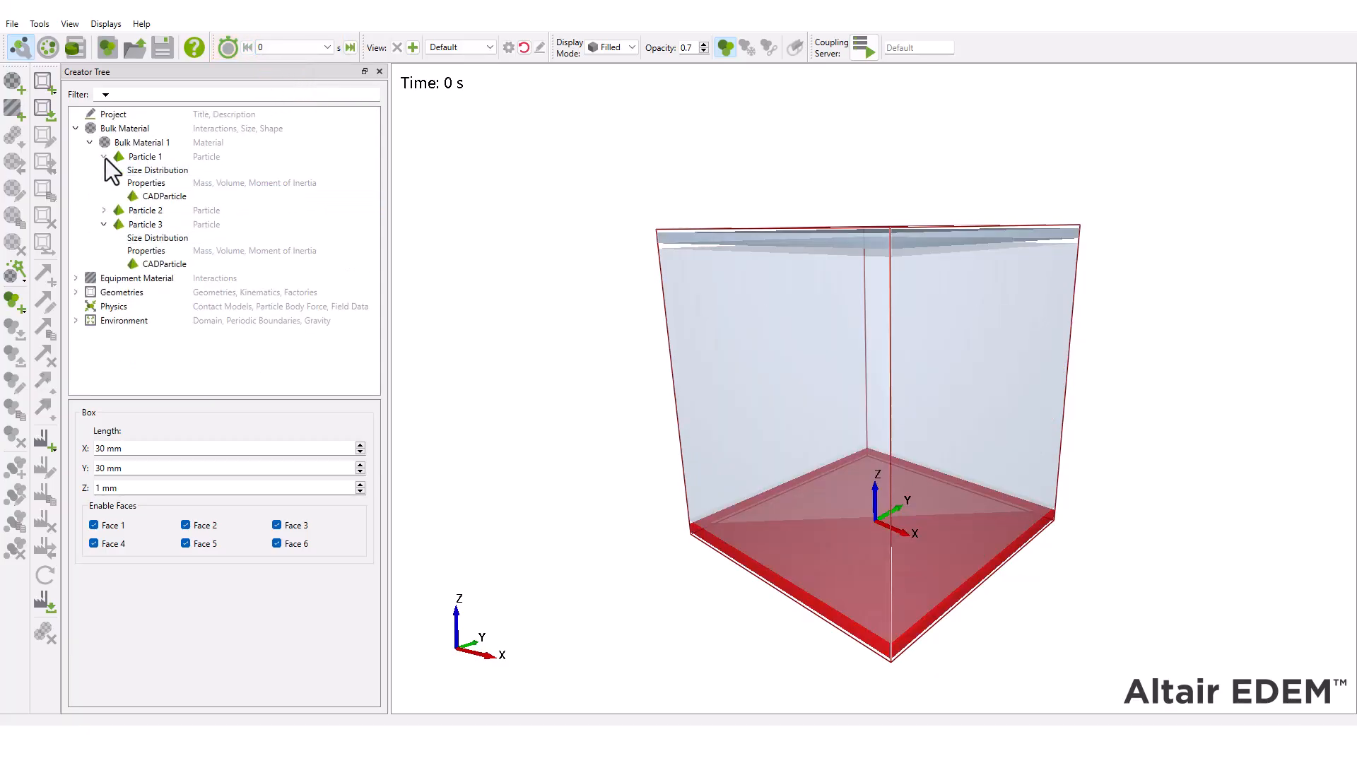
left_click(138, 170)
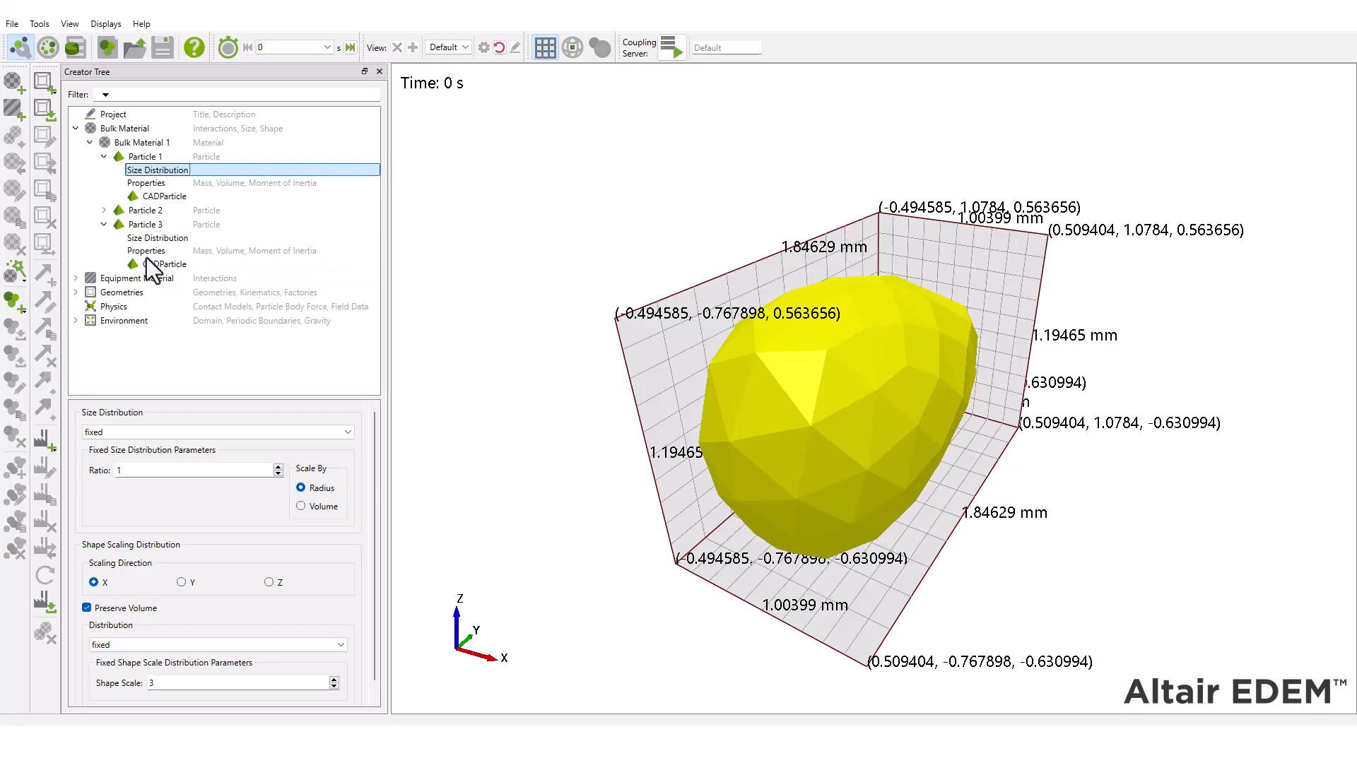
left_click(159, 684)
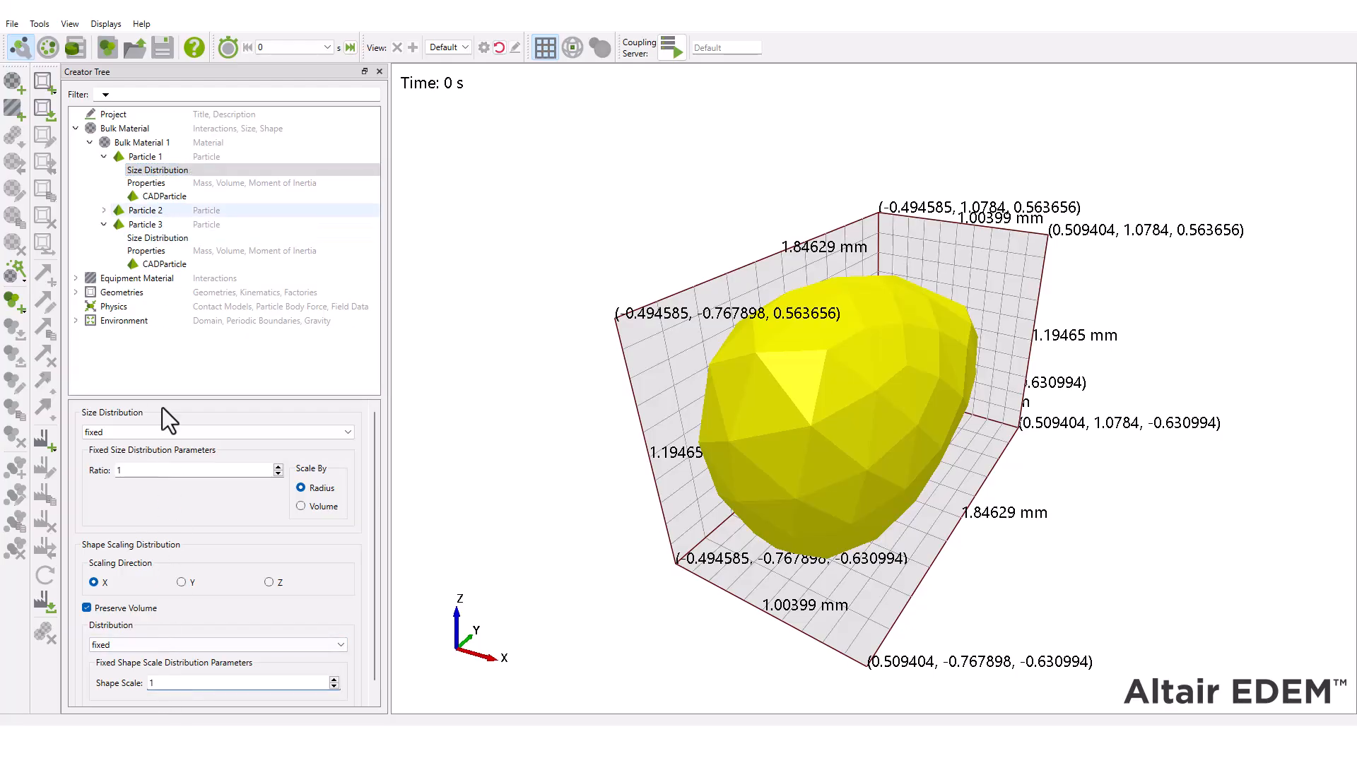
- Set the fixed shape scale of Particle 2 to 1 in its size distribution settings
left_click(164, 209)
left_click(103, 211)
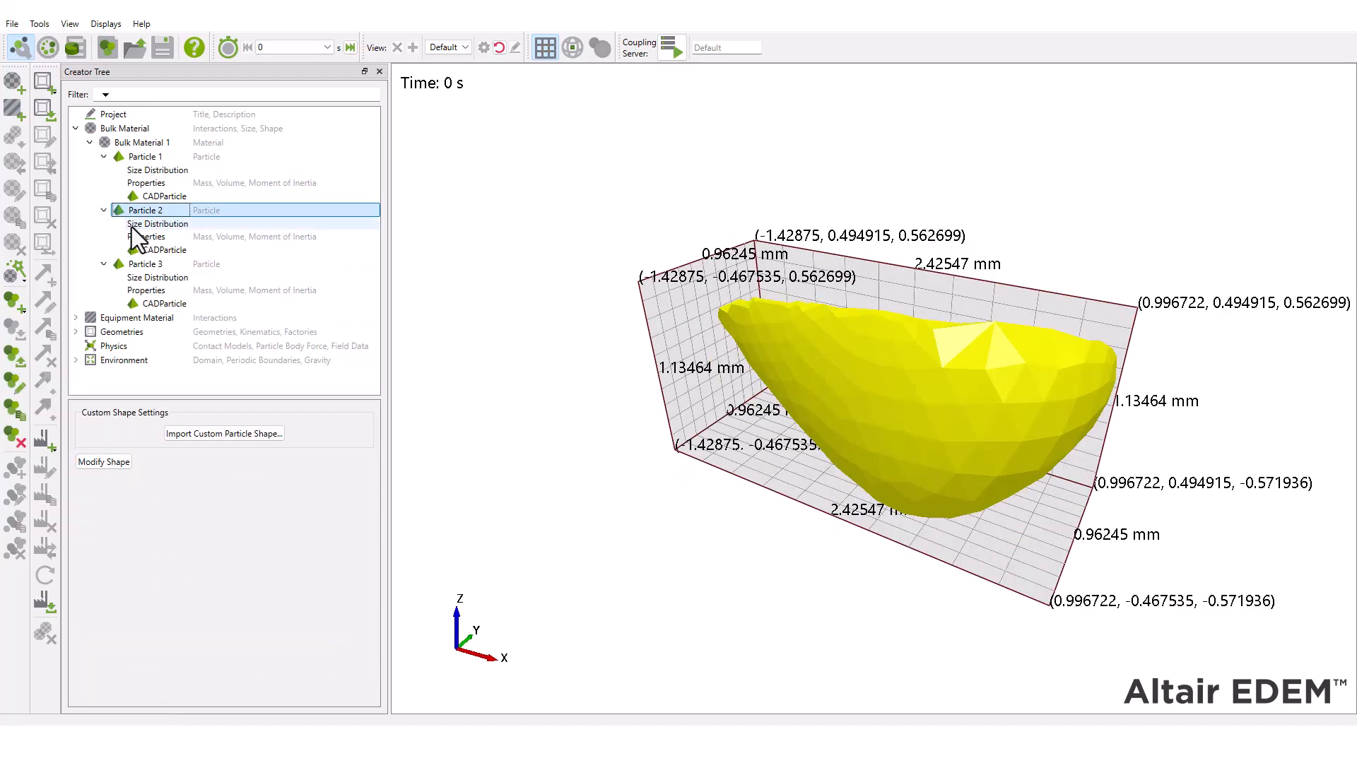
left_click(135, 224)
double_click(152, 683)
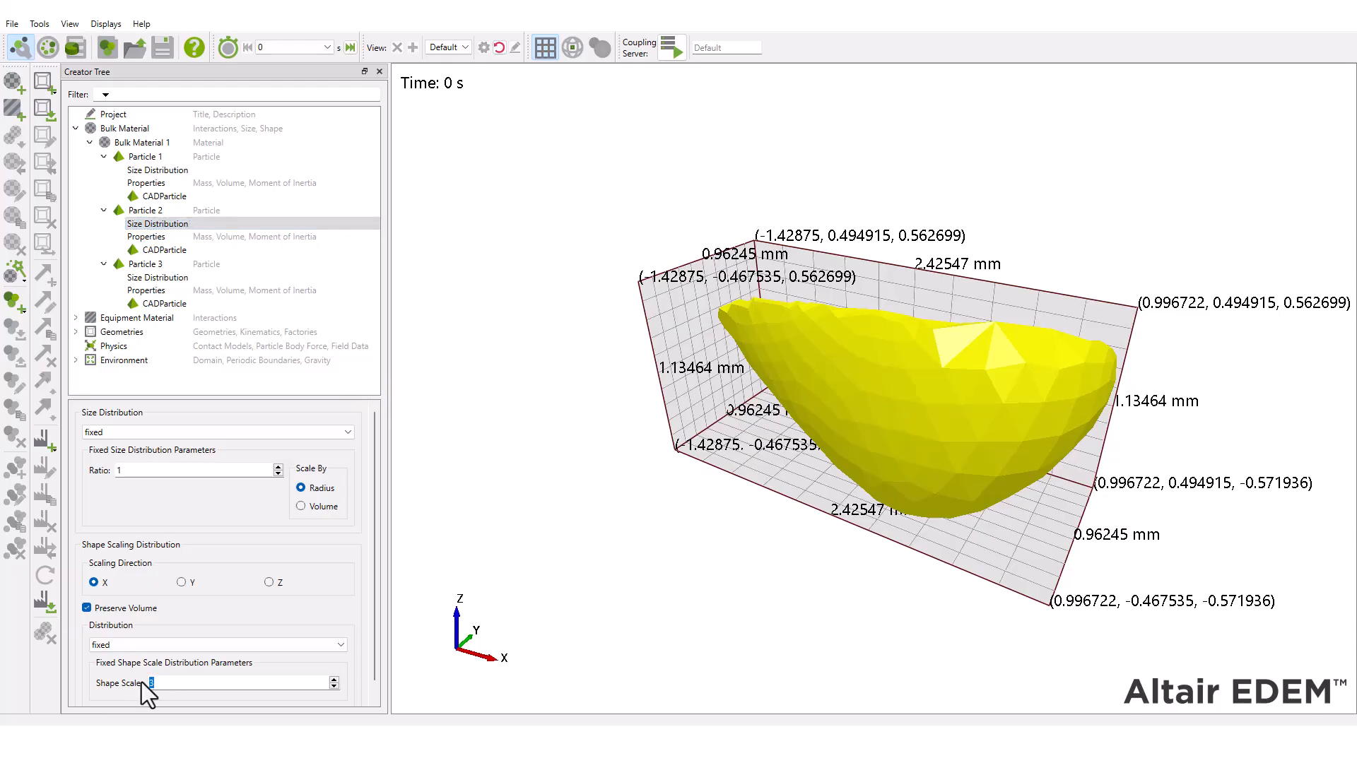
type("1")
- Set the fixed shape scale of Particle 3 to 1 in its size distribution settings
left_click(136, 277)
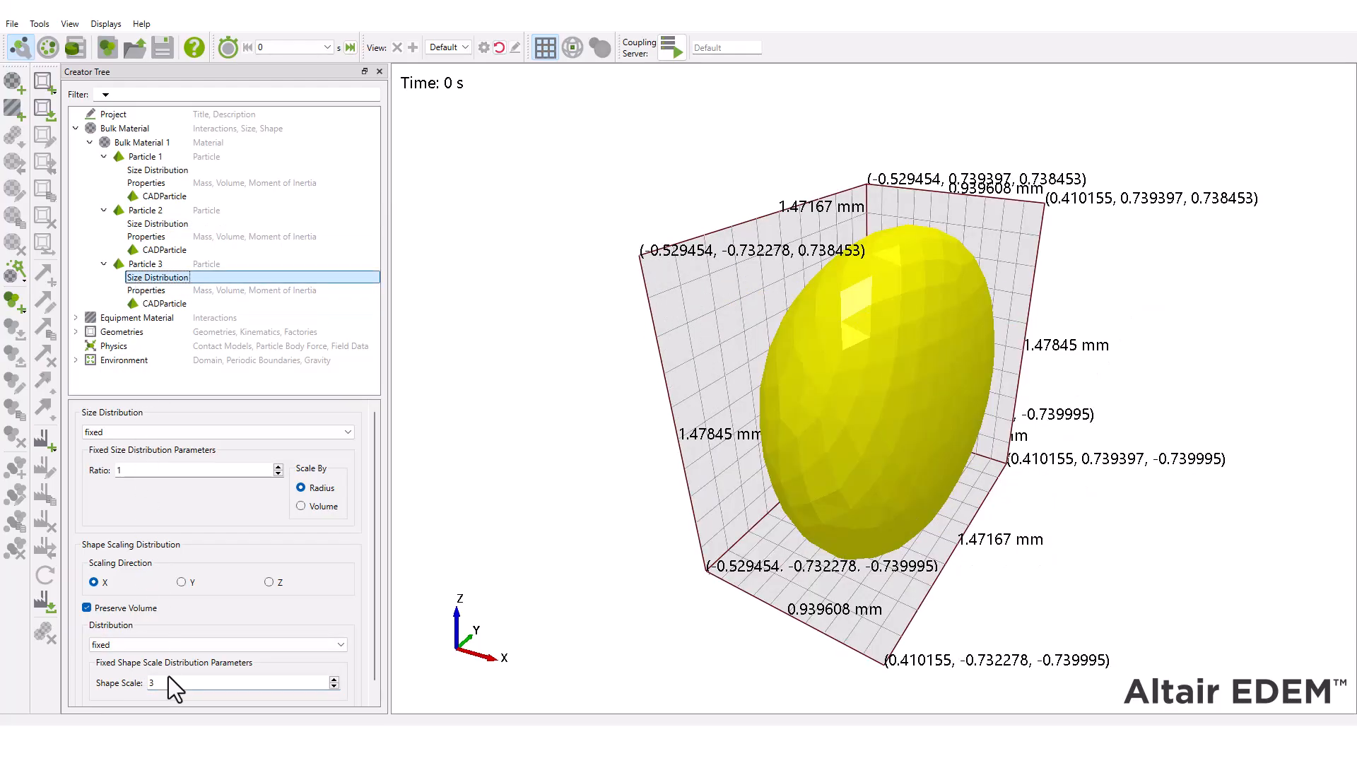
double_click(151, 684)
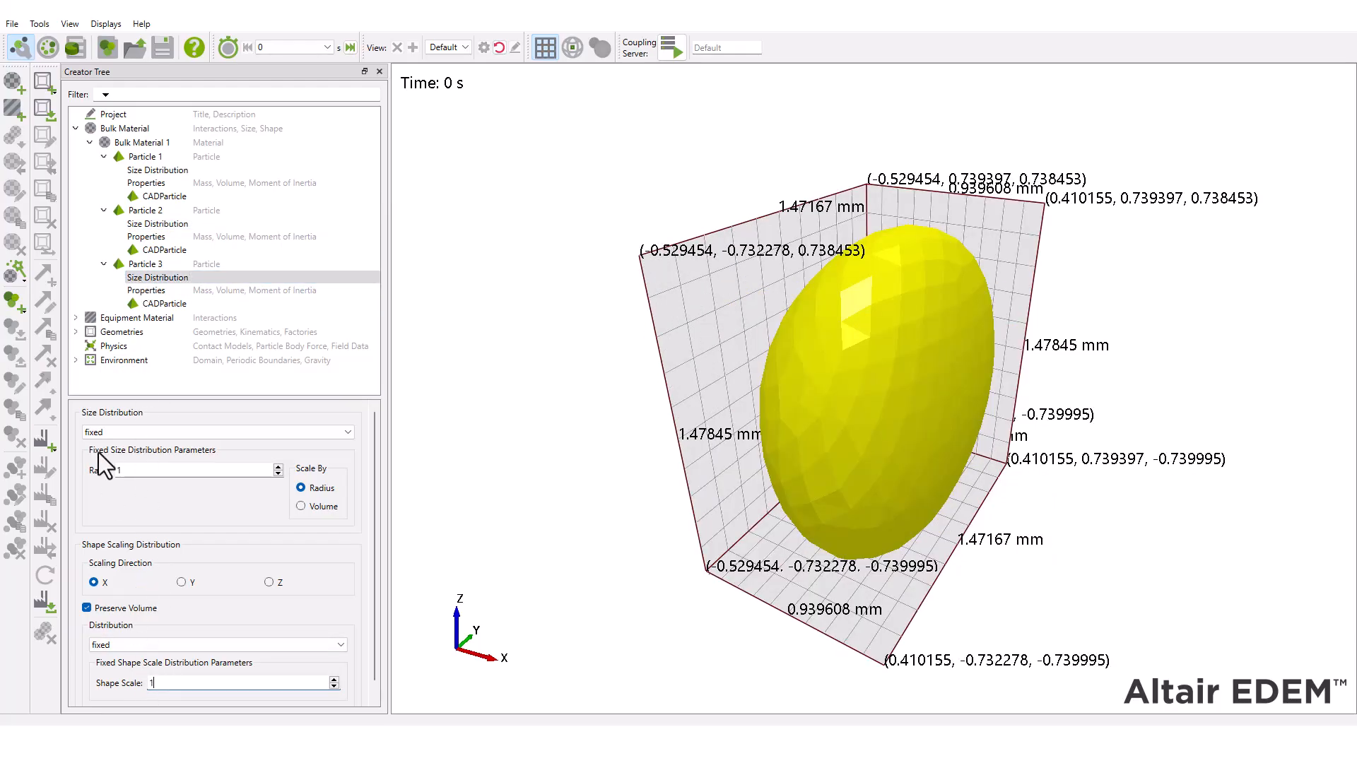
type("1")
- Save the deck as a new file named GenericDeck_Calendering_ShapeScaling_1_.dem in the TutorialDecks folder
left_click(12, 24)
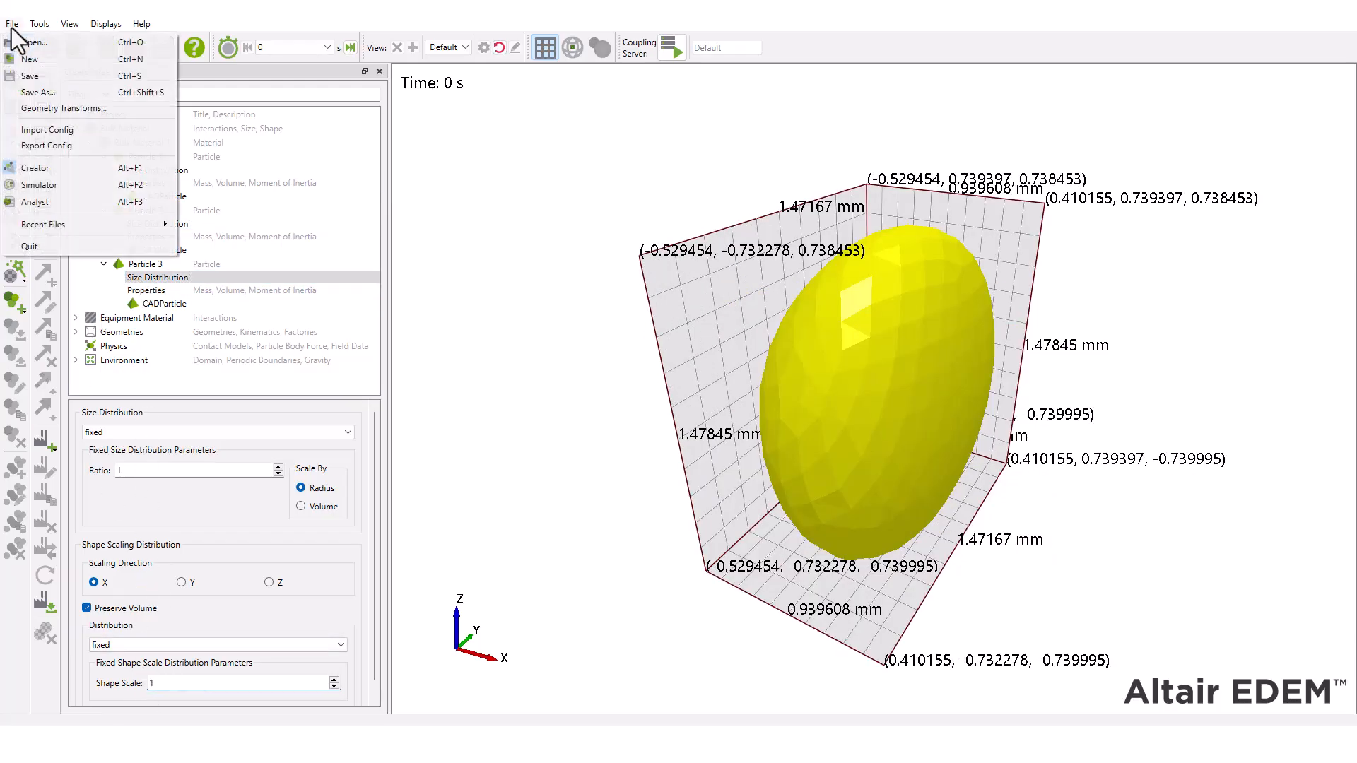
left_click(49, 94)
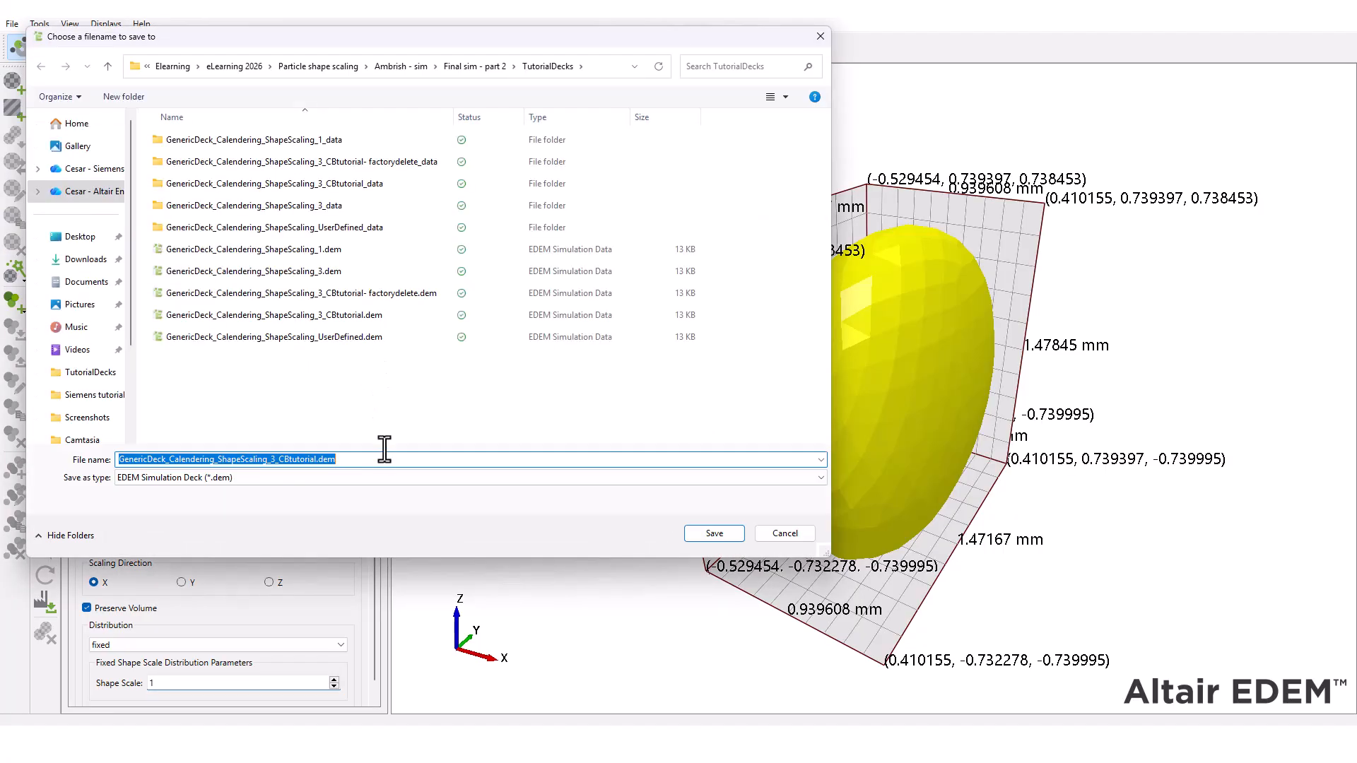
left_click_drag(386, 460, 100, 459)
type("GenericDeck_Calendering_ShapeScaling_3_.dem")
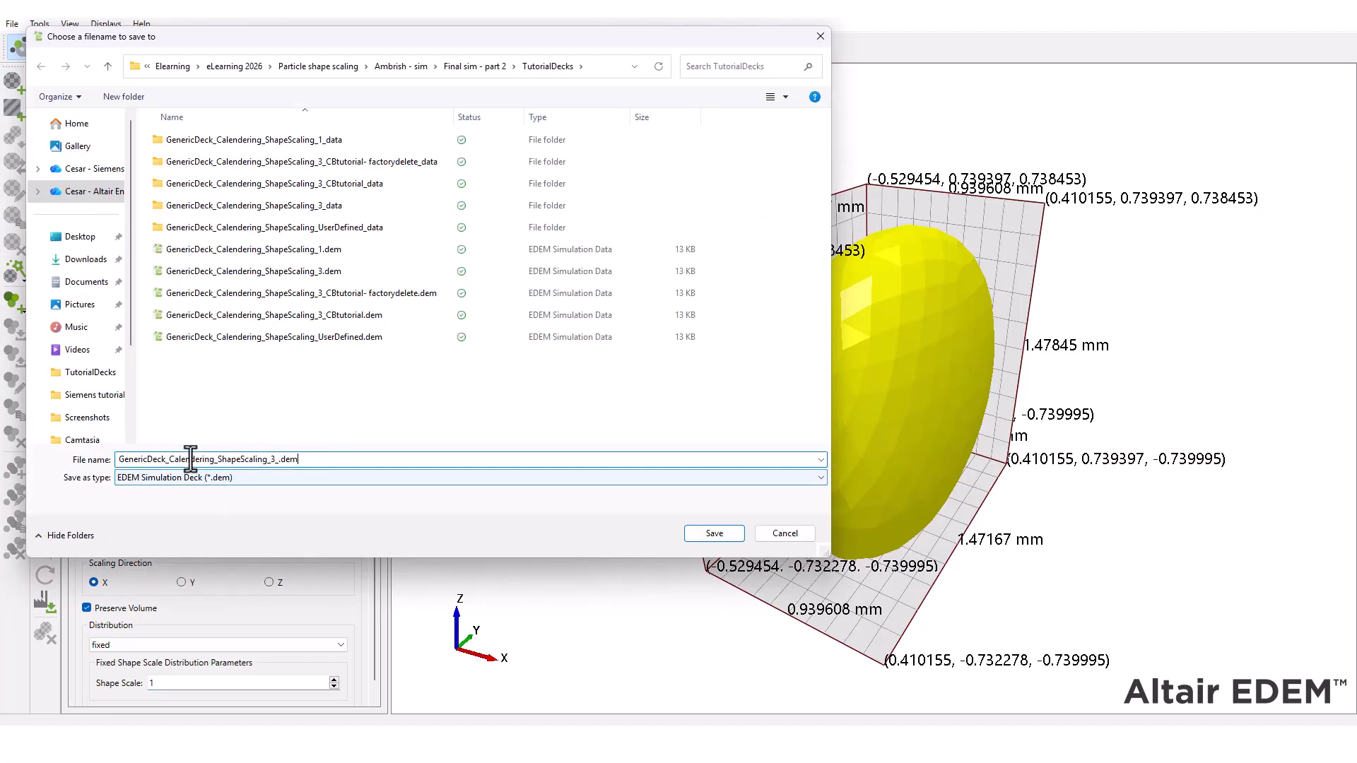
left_click(275, 459)
key("Tab")
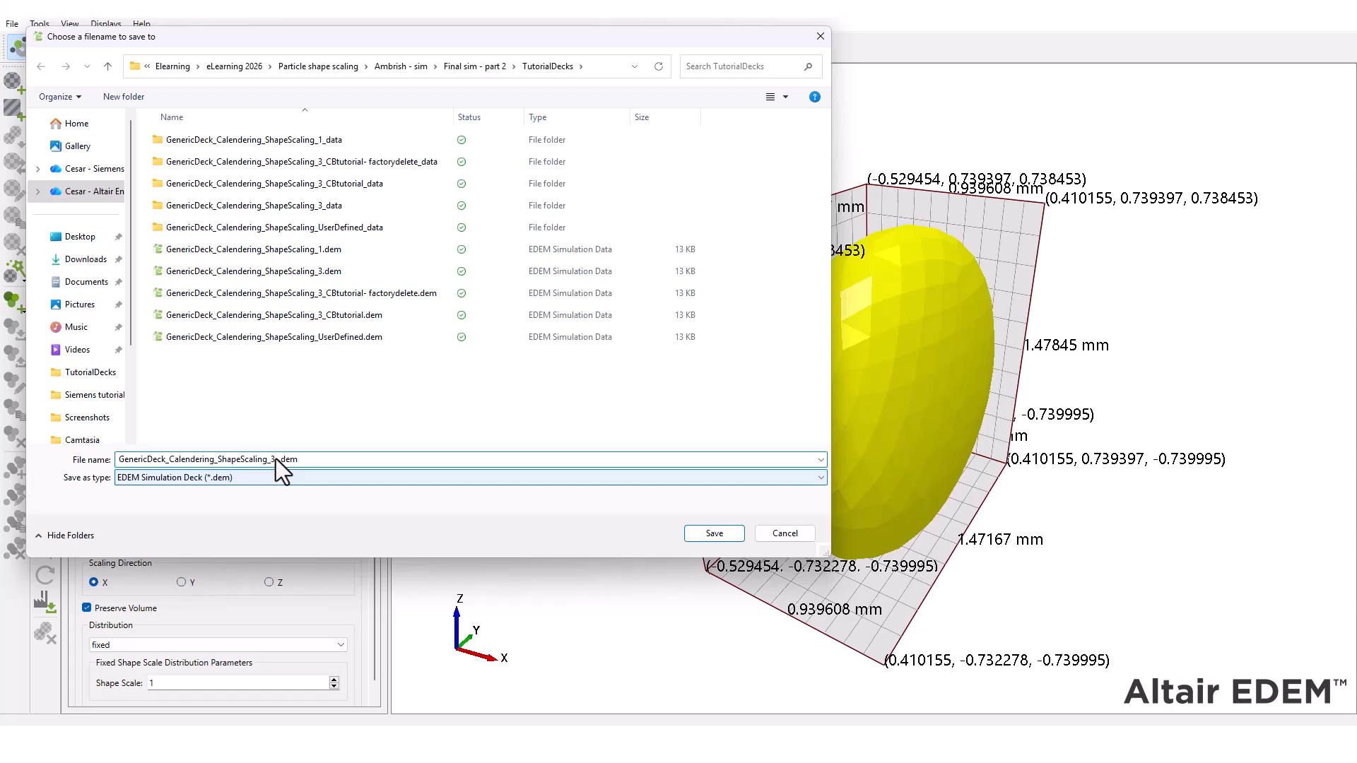
left_click(724, 532)
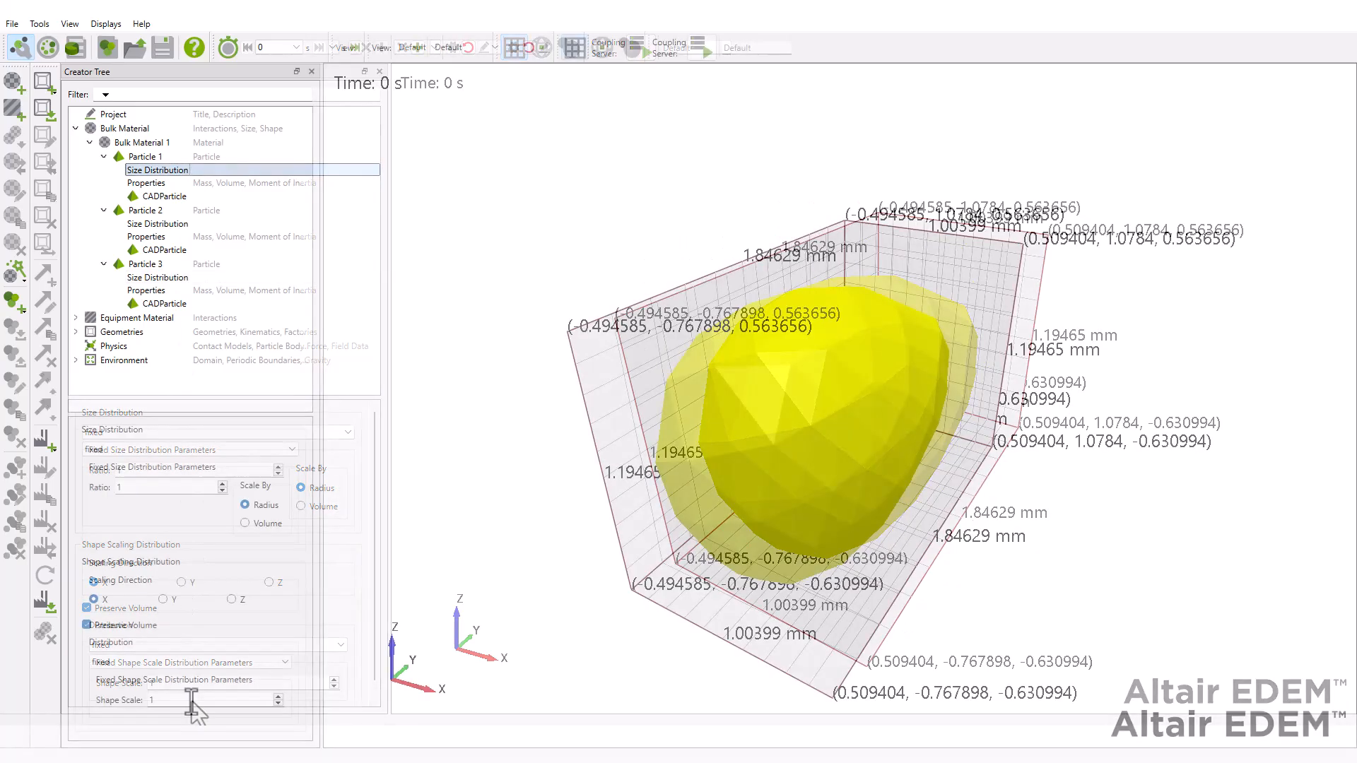
- Set the fixed shape scale of Particle 1, Particle 2 and Particle 3 to 0.5 in their size distribution settings
type("0.5")
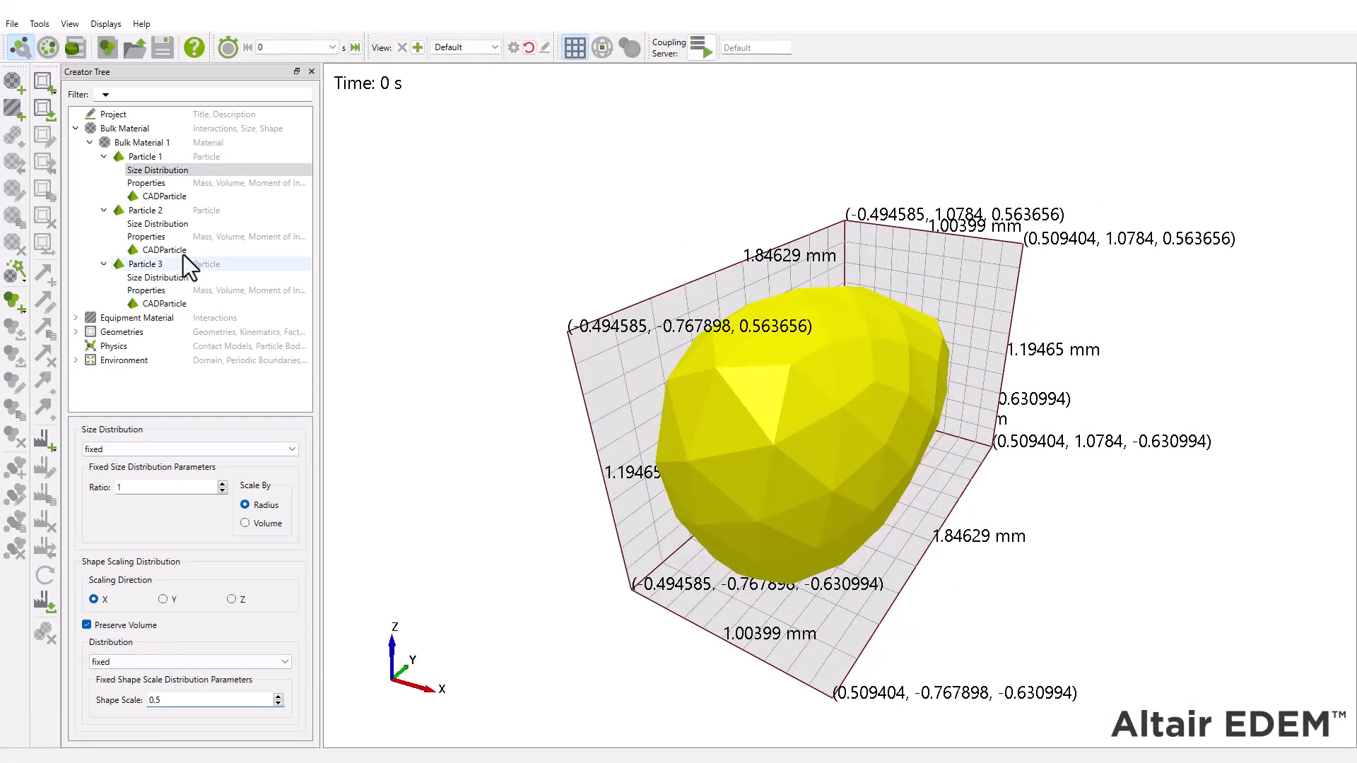
left_click(179, 228)
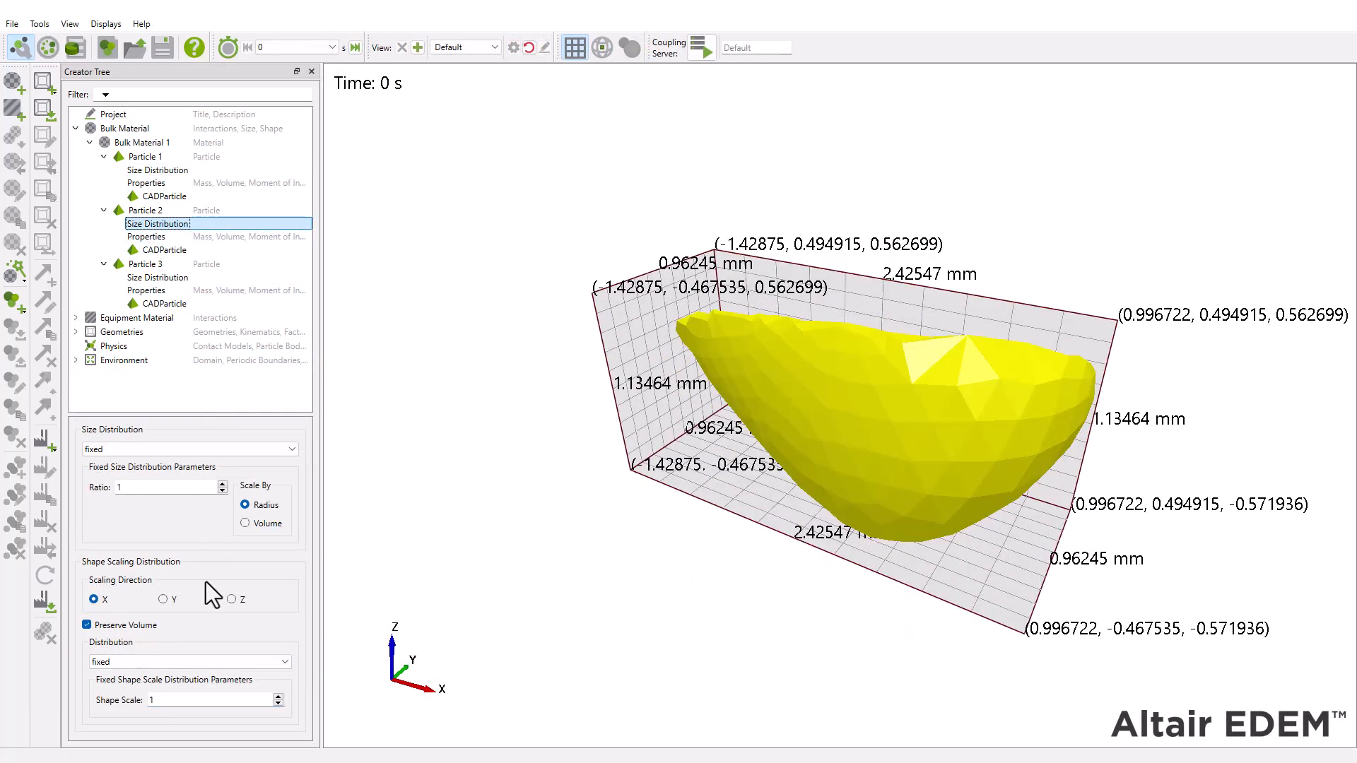
double_click(179, 701)
type("0.5")
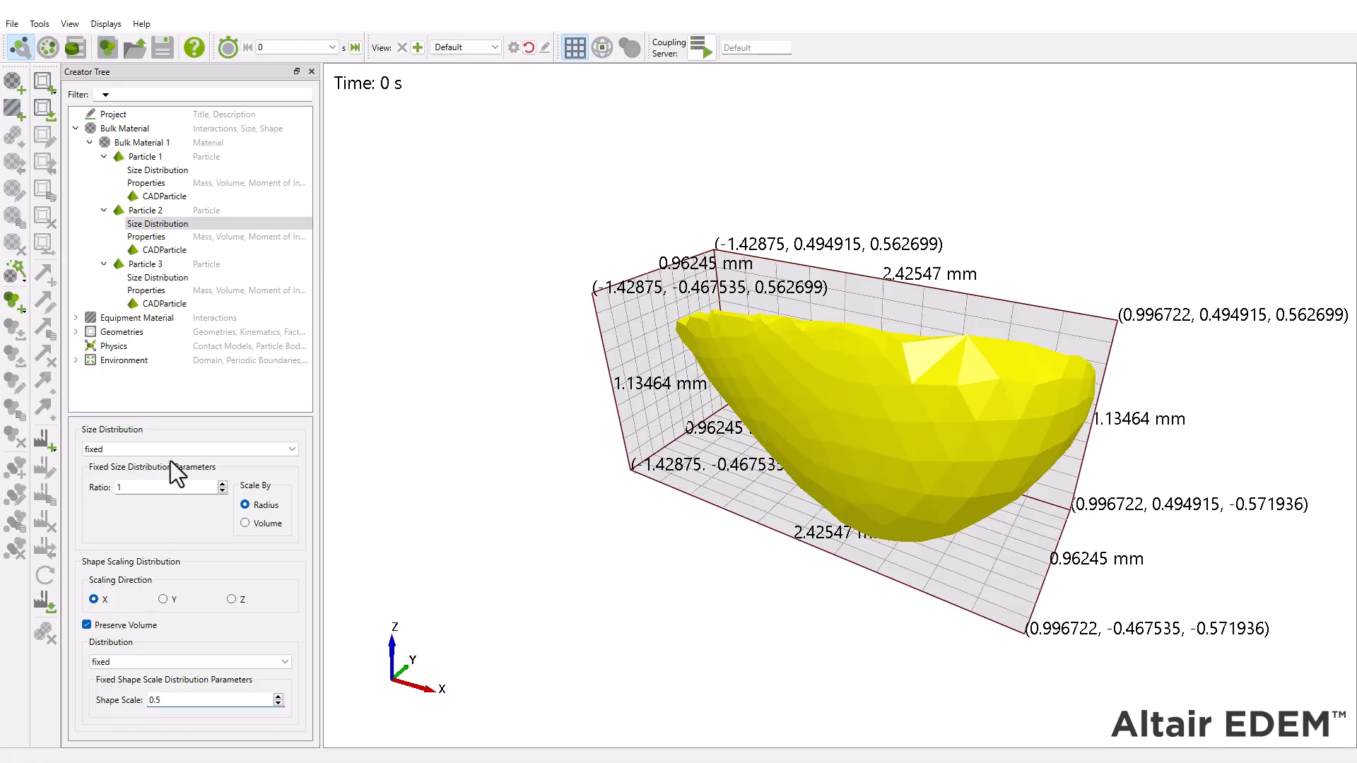
left_click(181, 277)
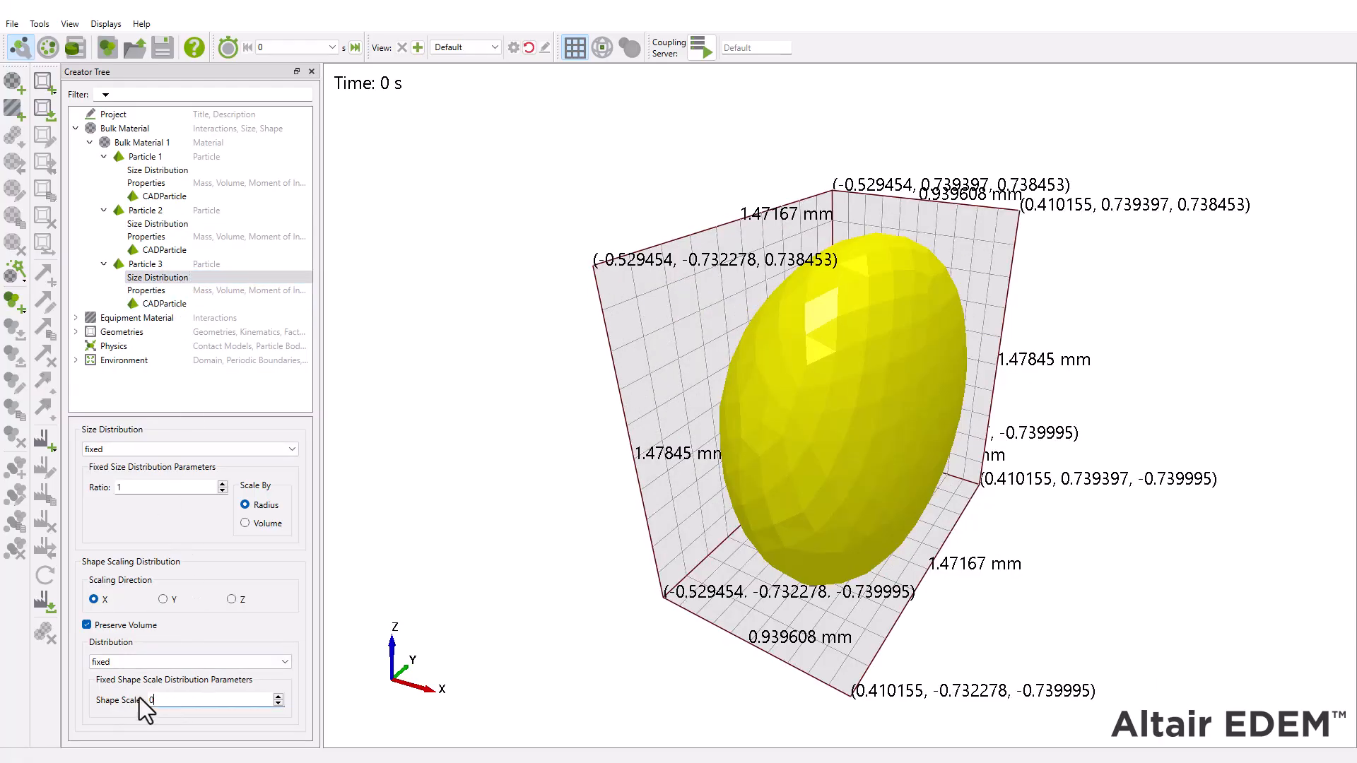
double_click(175, 701)
type("0.5")
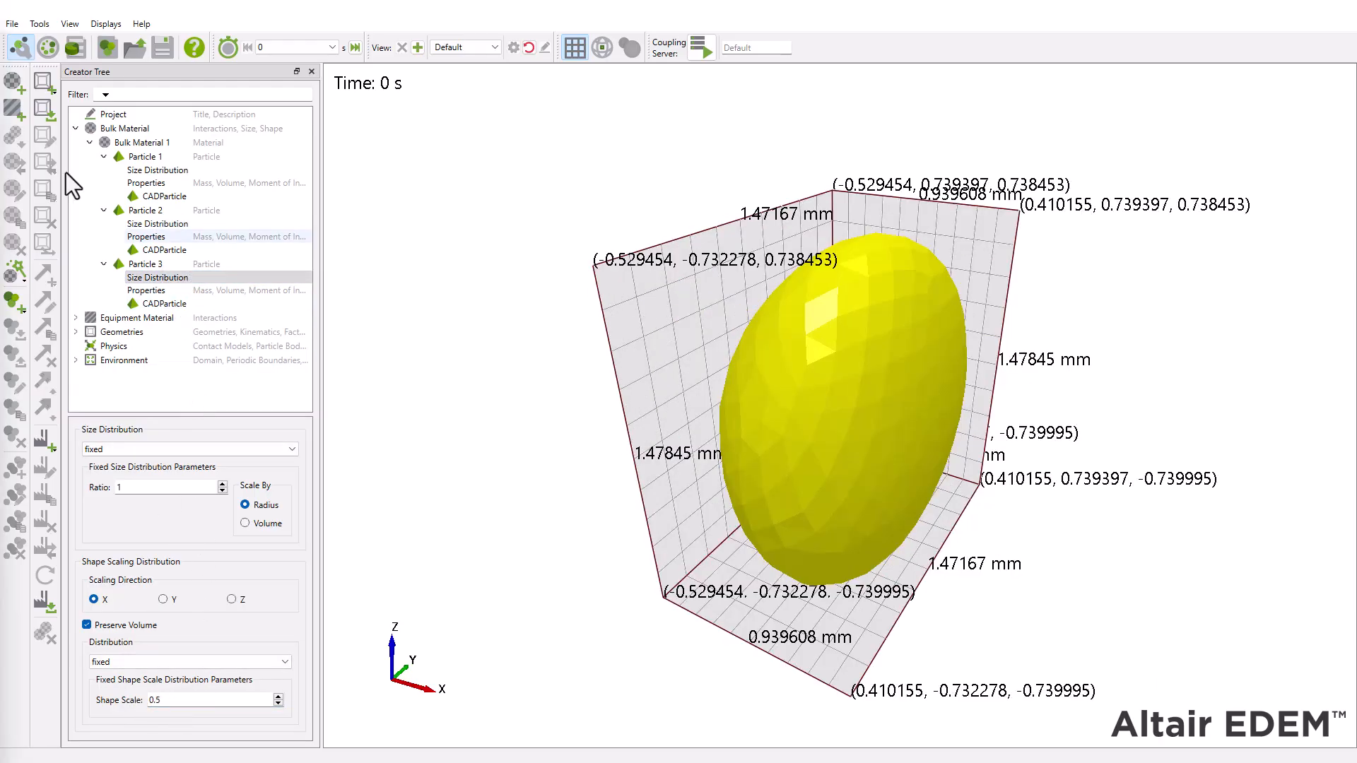
- Save the deck as a new file named GenericDeck_Calendering_ShapeScaling_05 sim_.dem
left_click(12, 24)
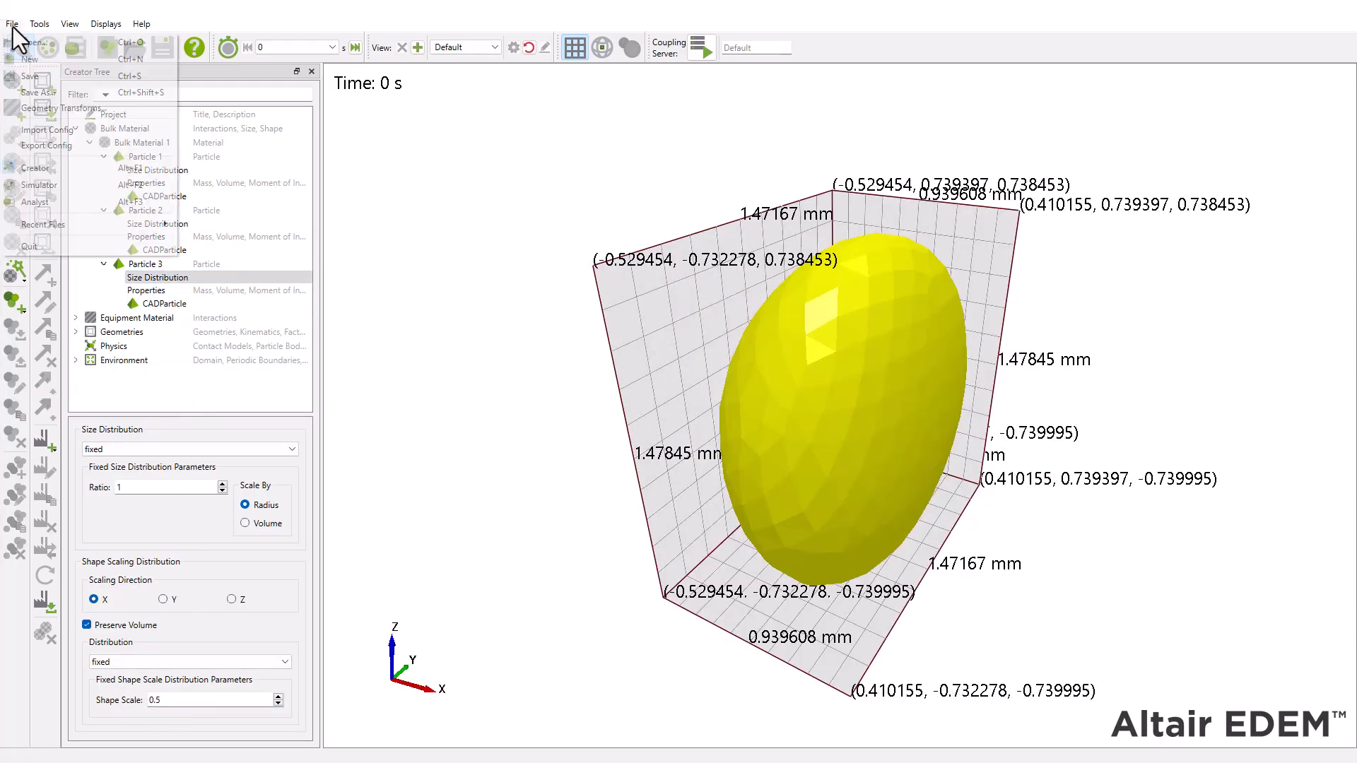
left_click(48, 92)
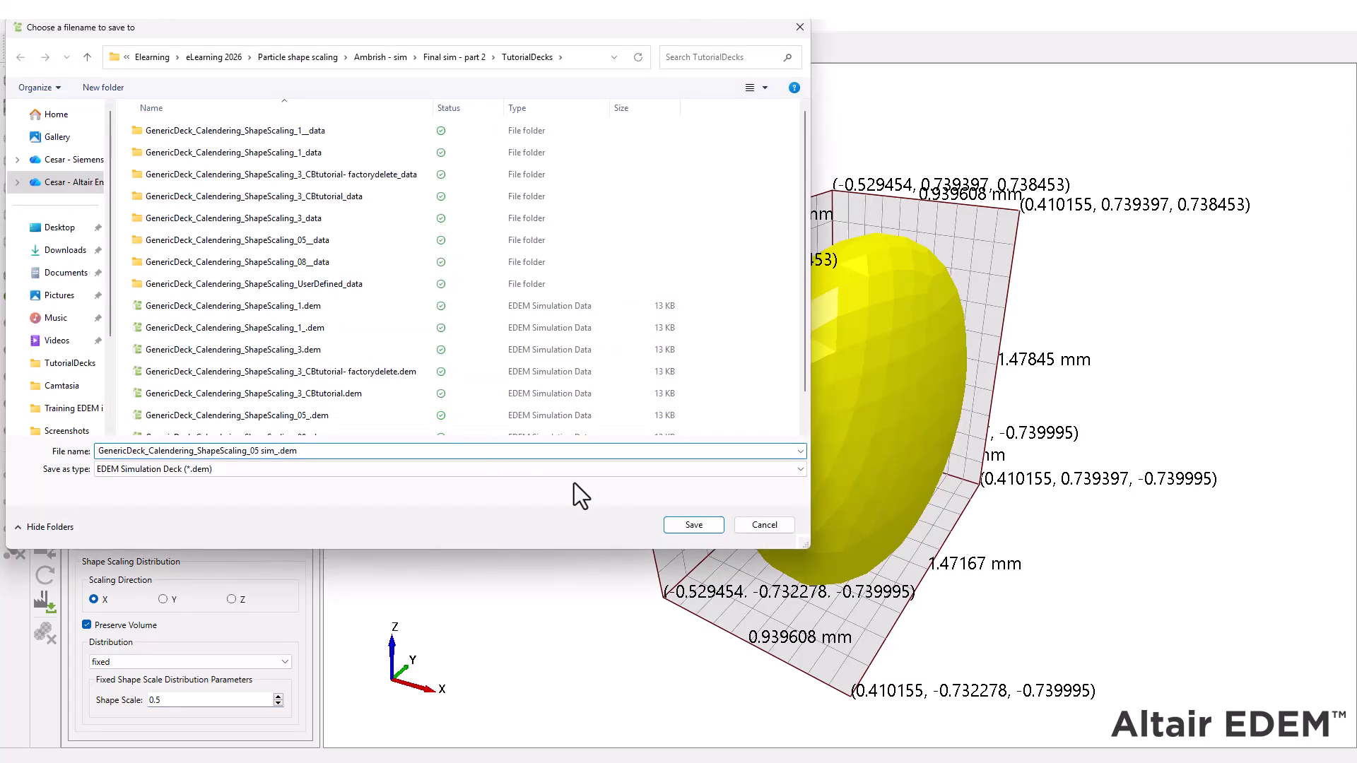
left_click(693, 524)
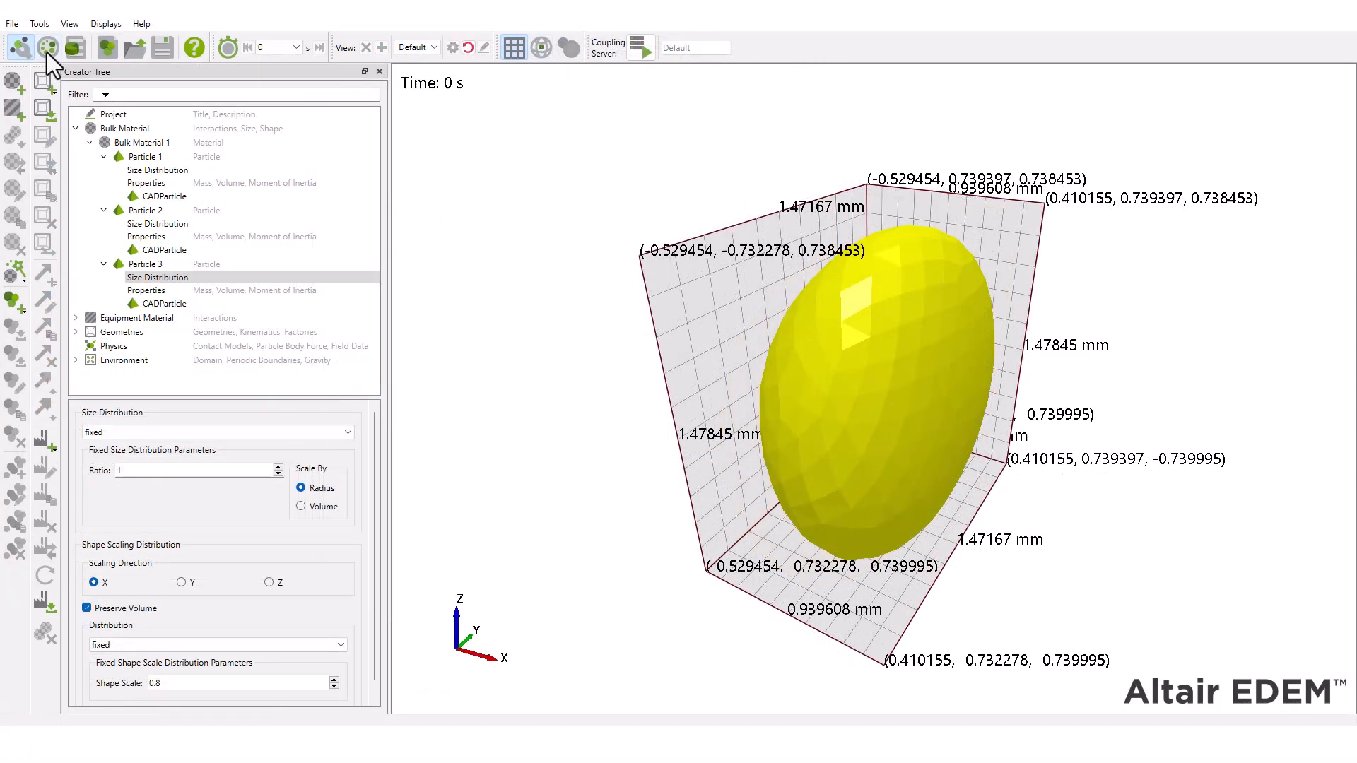
- Switch the deck with shape scale 0.8 to the Simulator and start the simulation run
left_click(46, 52)
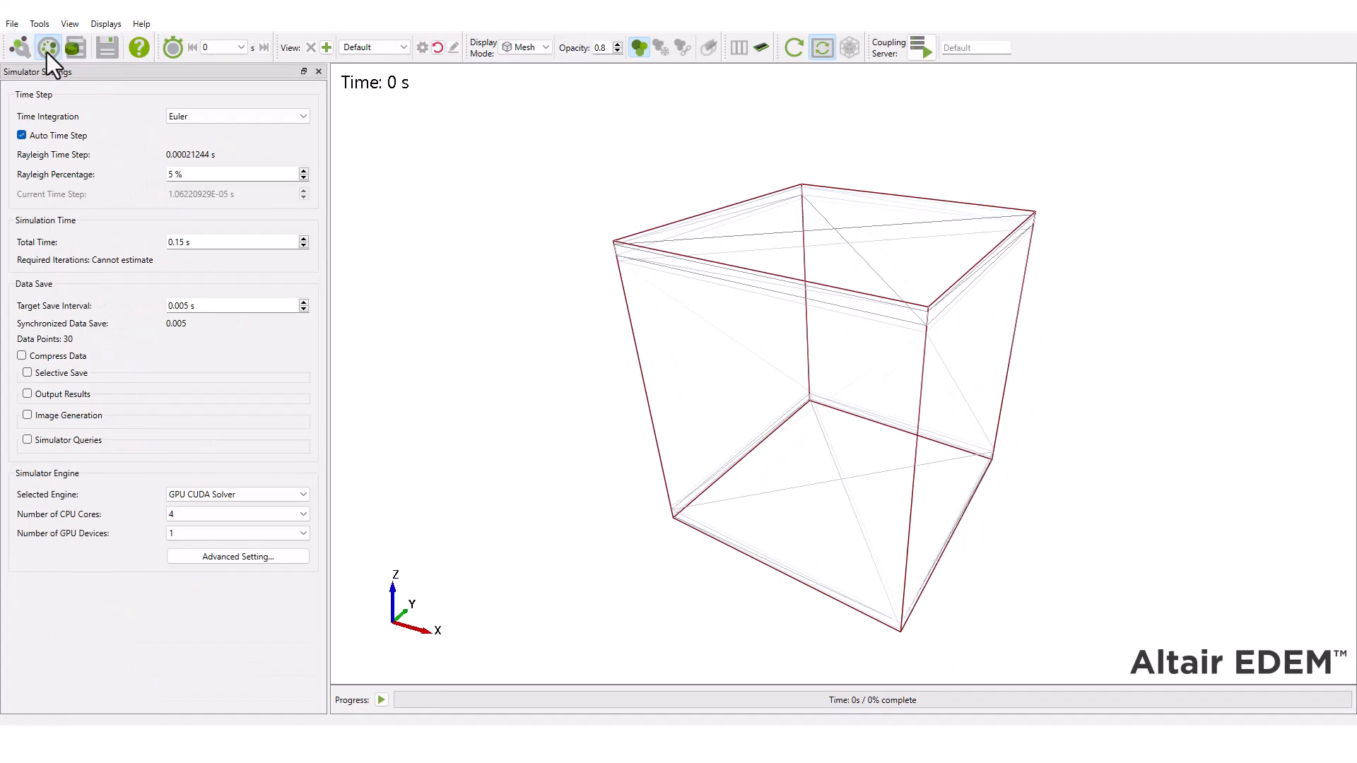
left_click(381, 700)
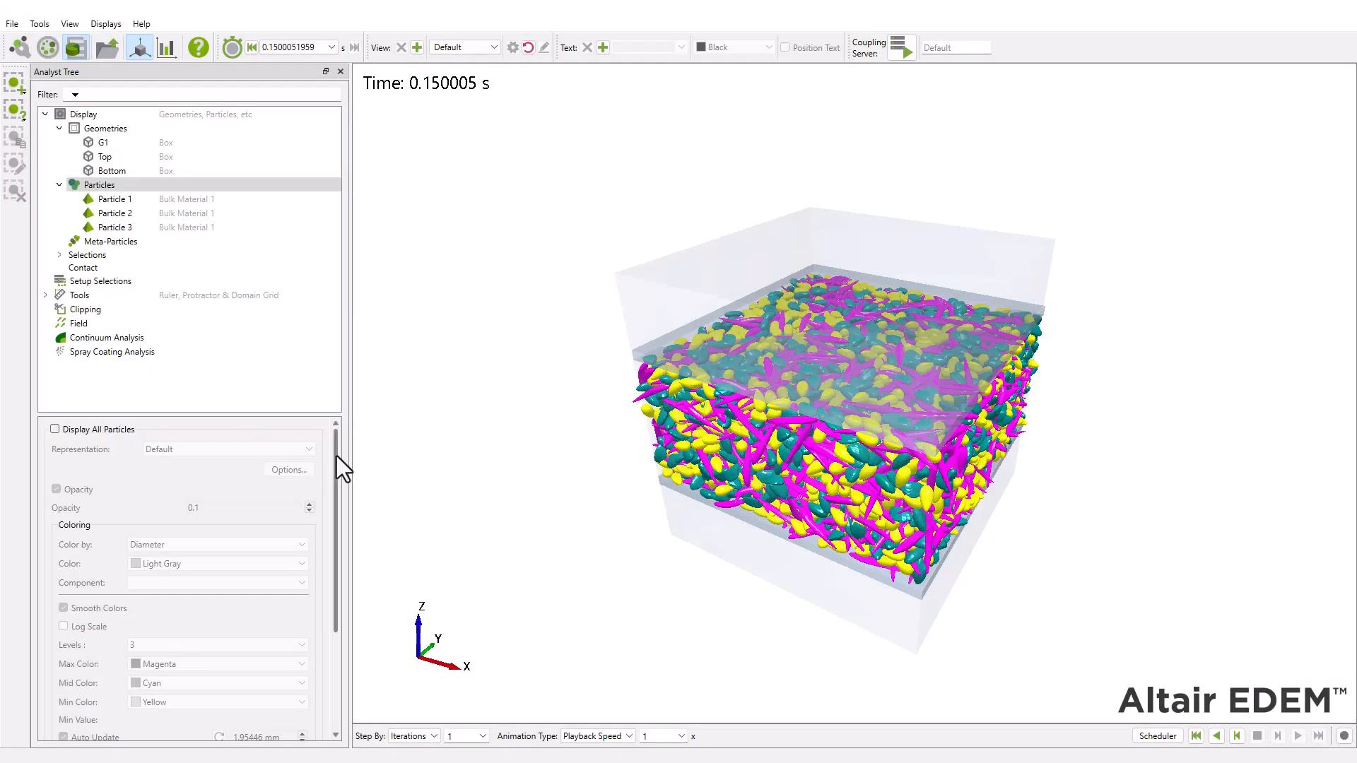
- Hide all particles in the Analyst display so that only the box and the two plates are drawn
left_click_drag(336, 456, 334, 591)
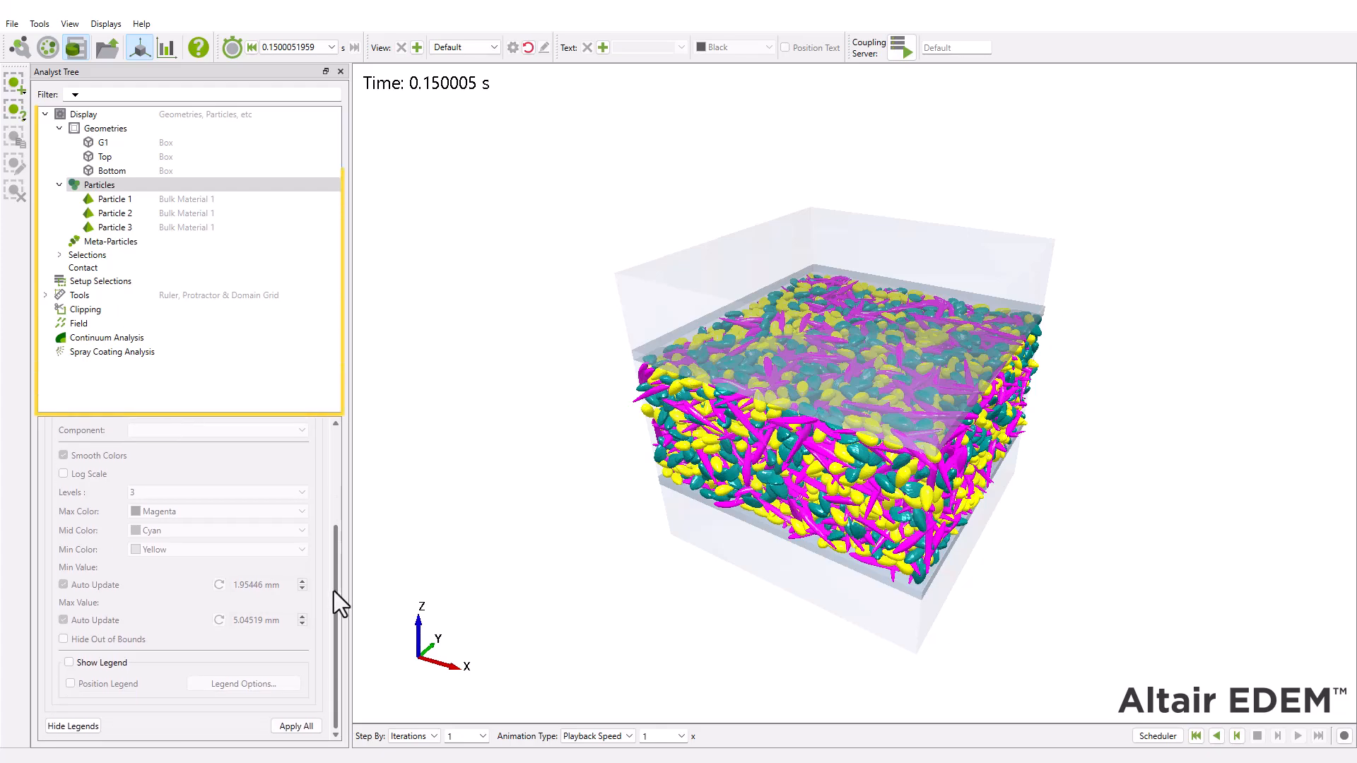
left_click(308, 722)
scroll(727, 472, "up", 3)
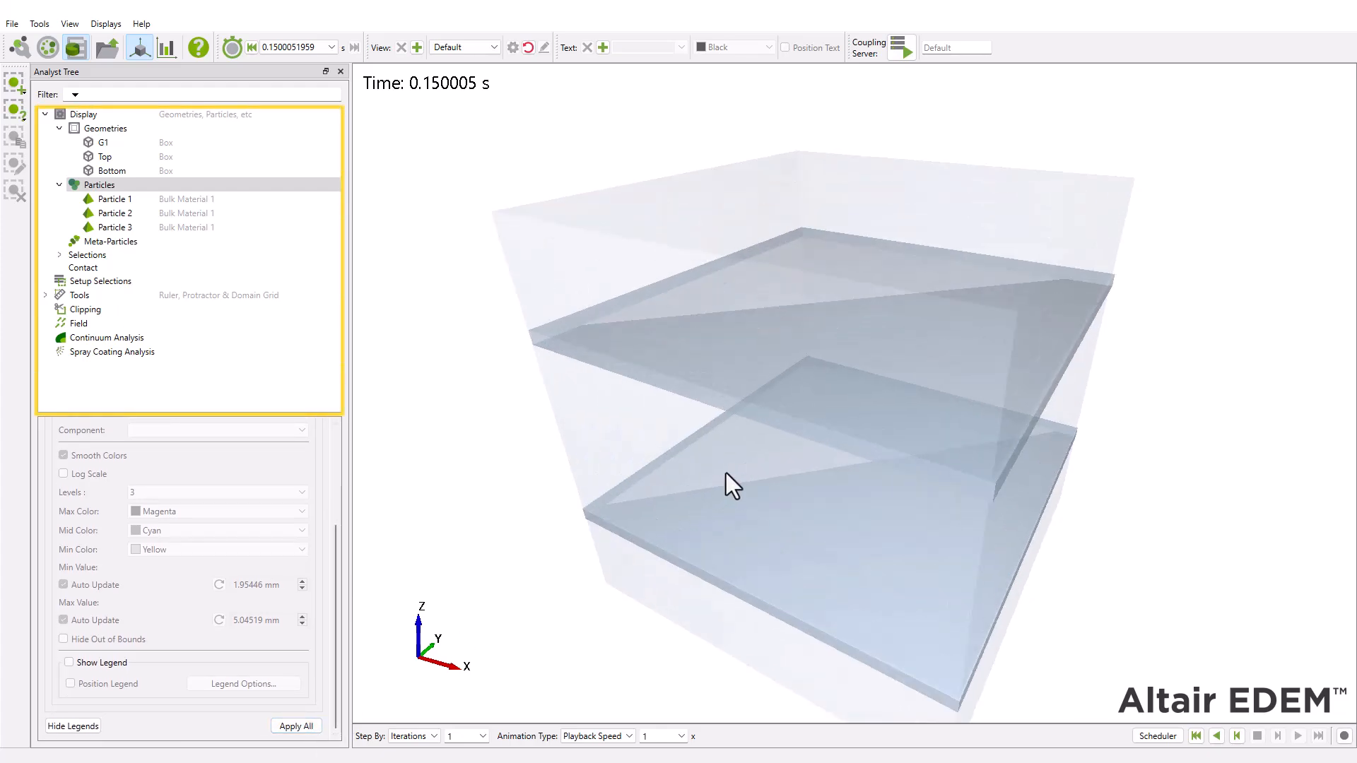
middle_click_drag(726, 473, 726, 363)
left_click_drag(726, 363, 711, 281)
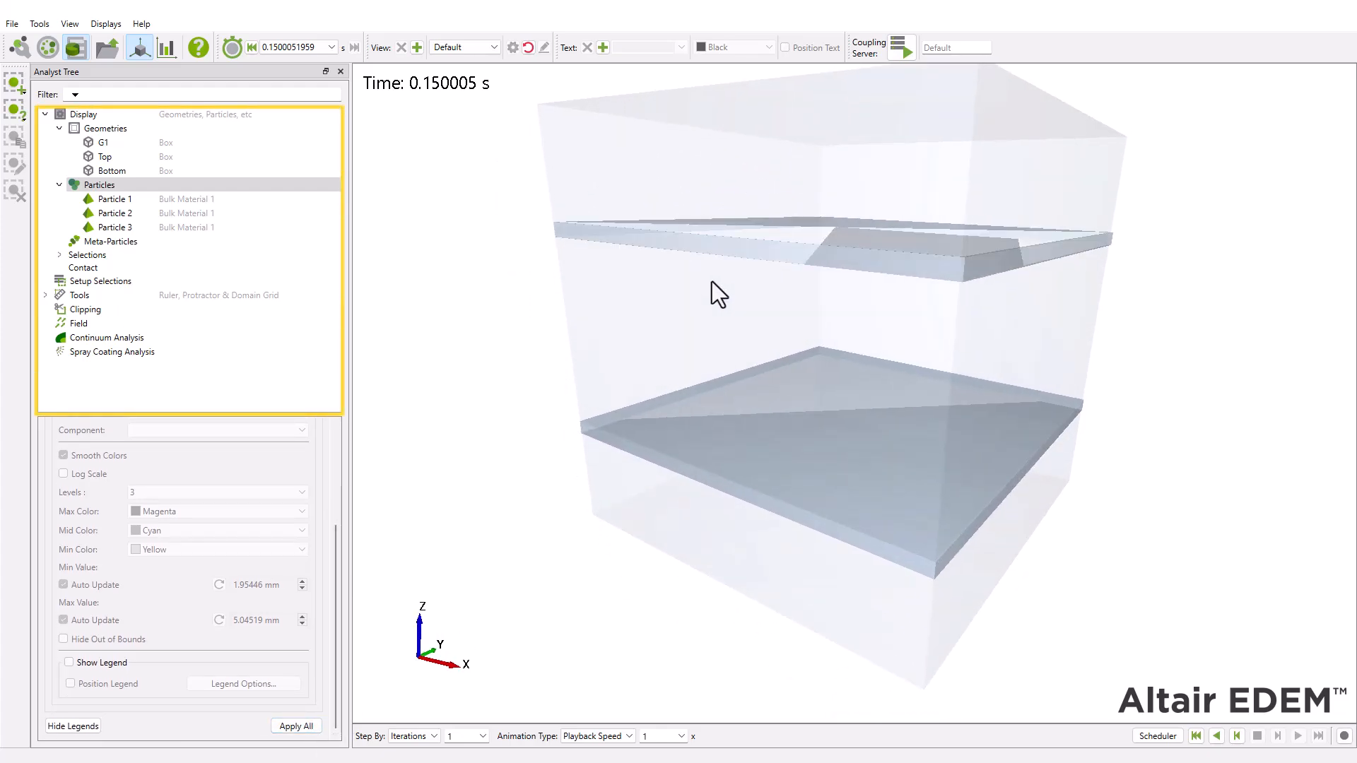
- Add a continuum item under Continuum Analysis and name it Porosity
left_click(137, 337)
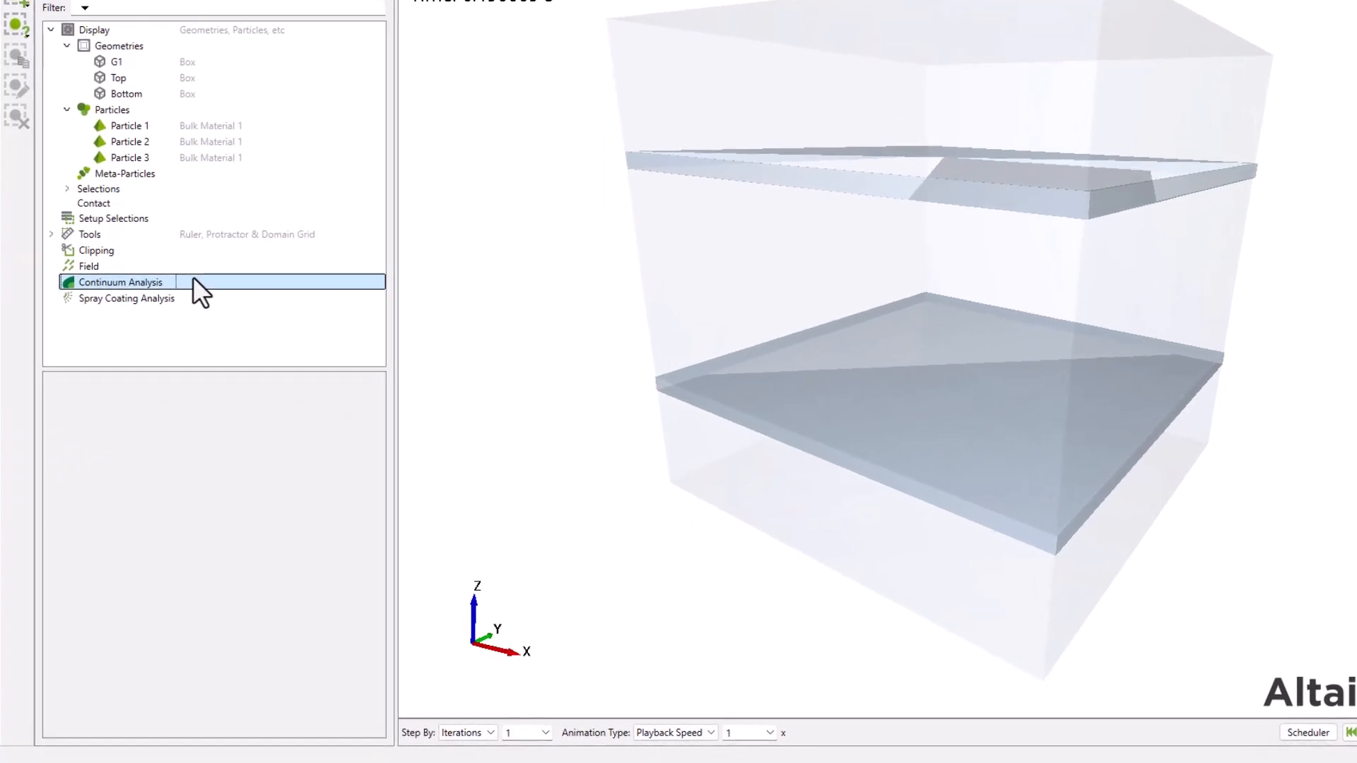
right_click(193, 278)
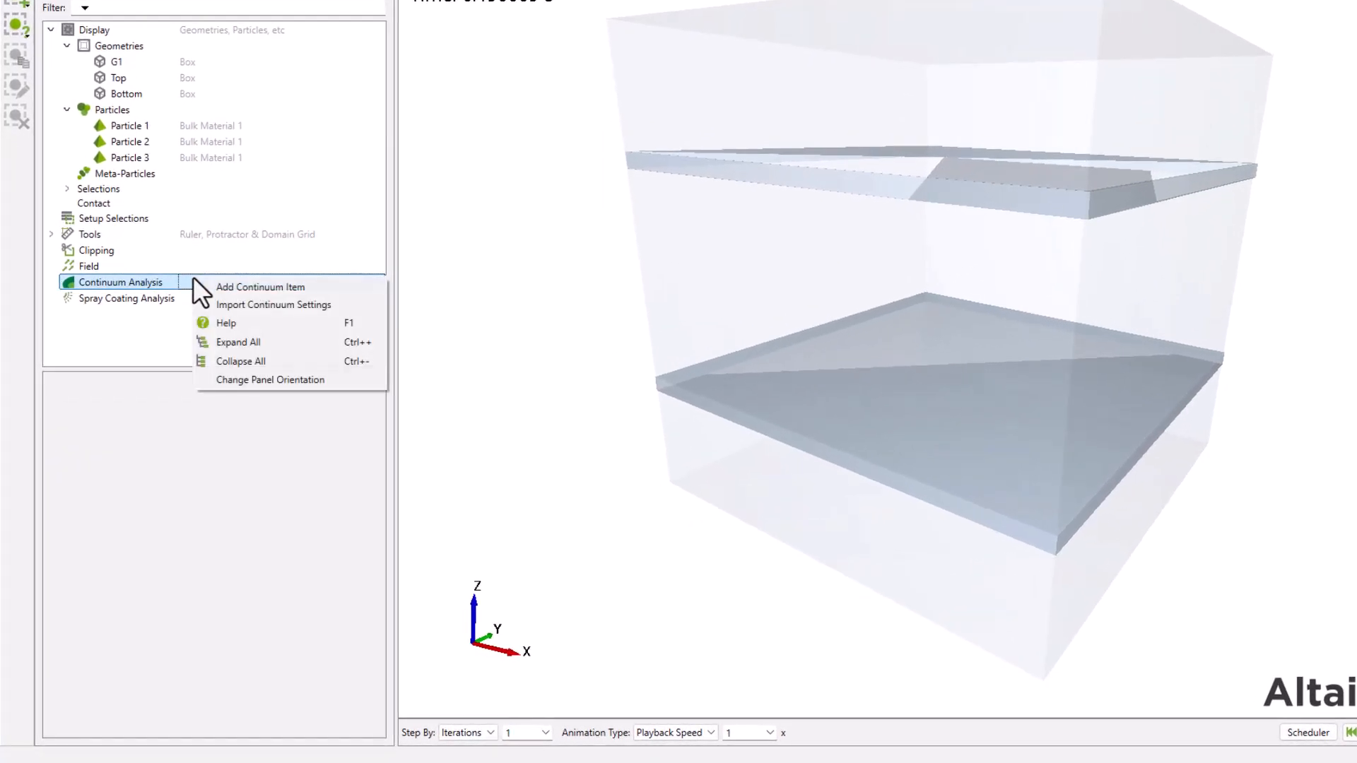
left_click(338, 284)
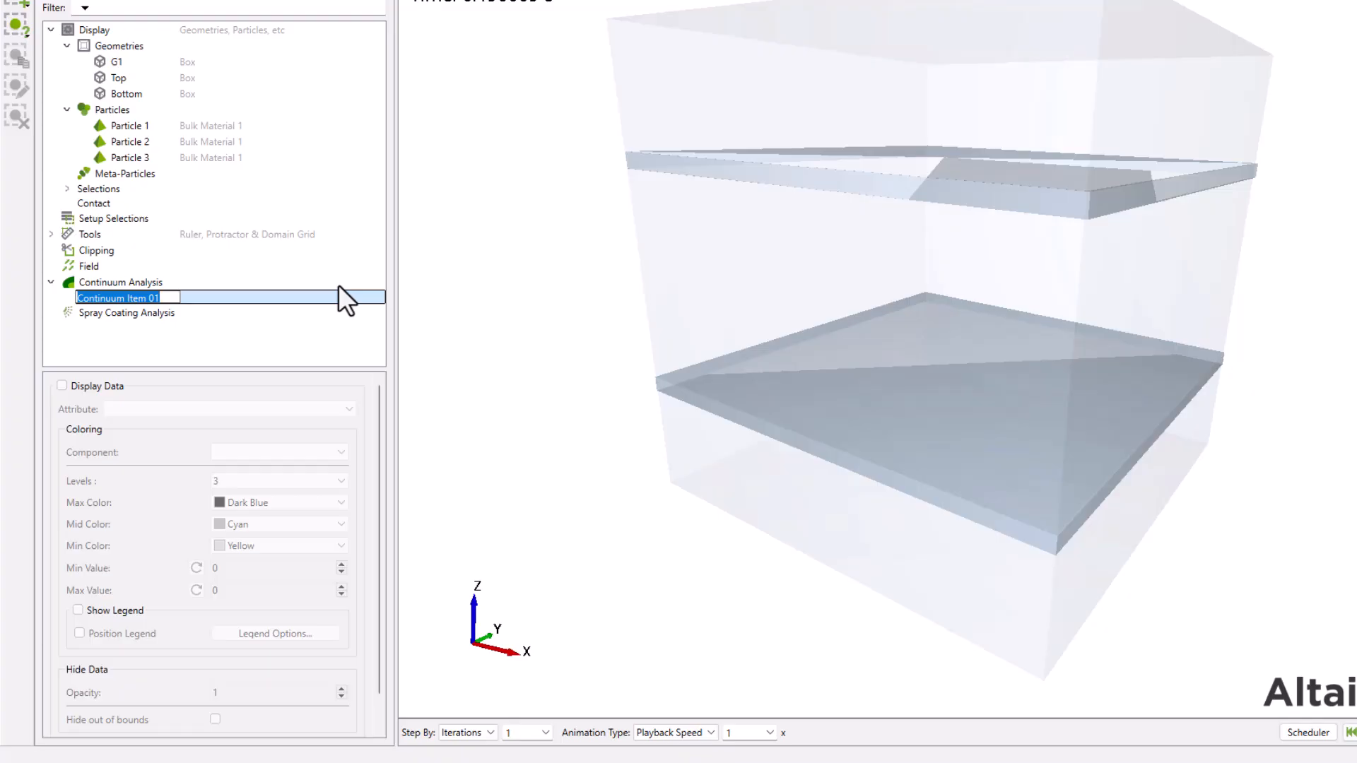
type("Porosity")
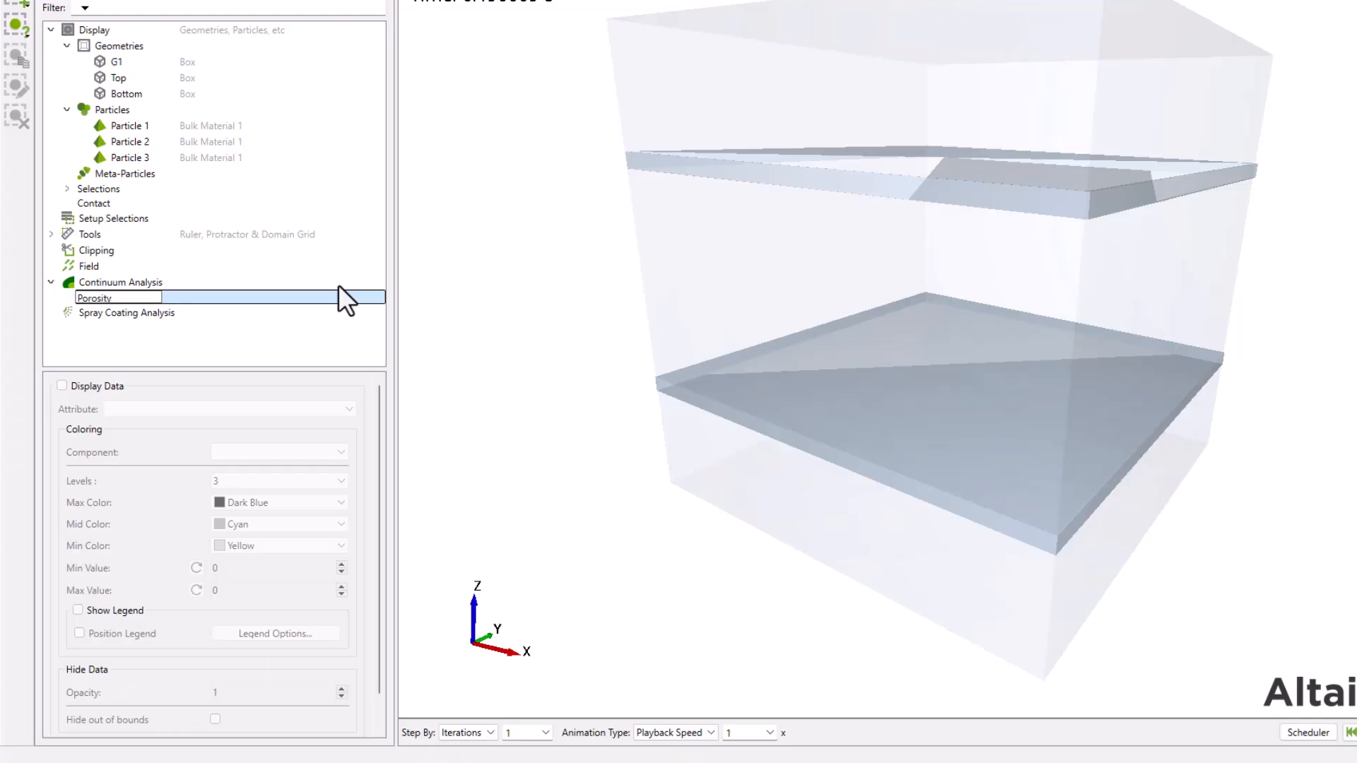
left_click(271, 325)
- Add an analysis plane to the Porosity continuum item
left_click(160, 295)
right_click(160, 296)
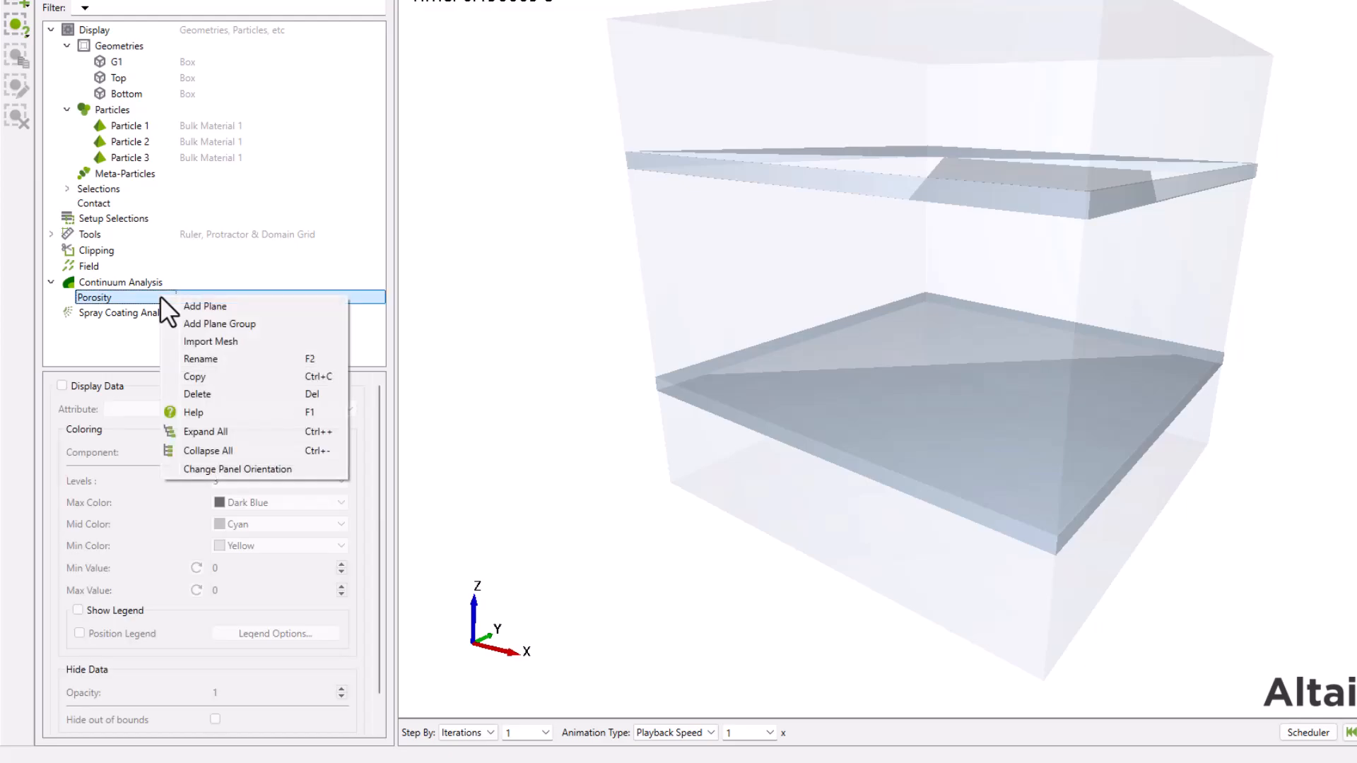
left_click(280, 303)
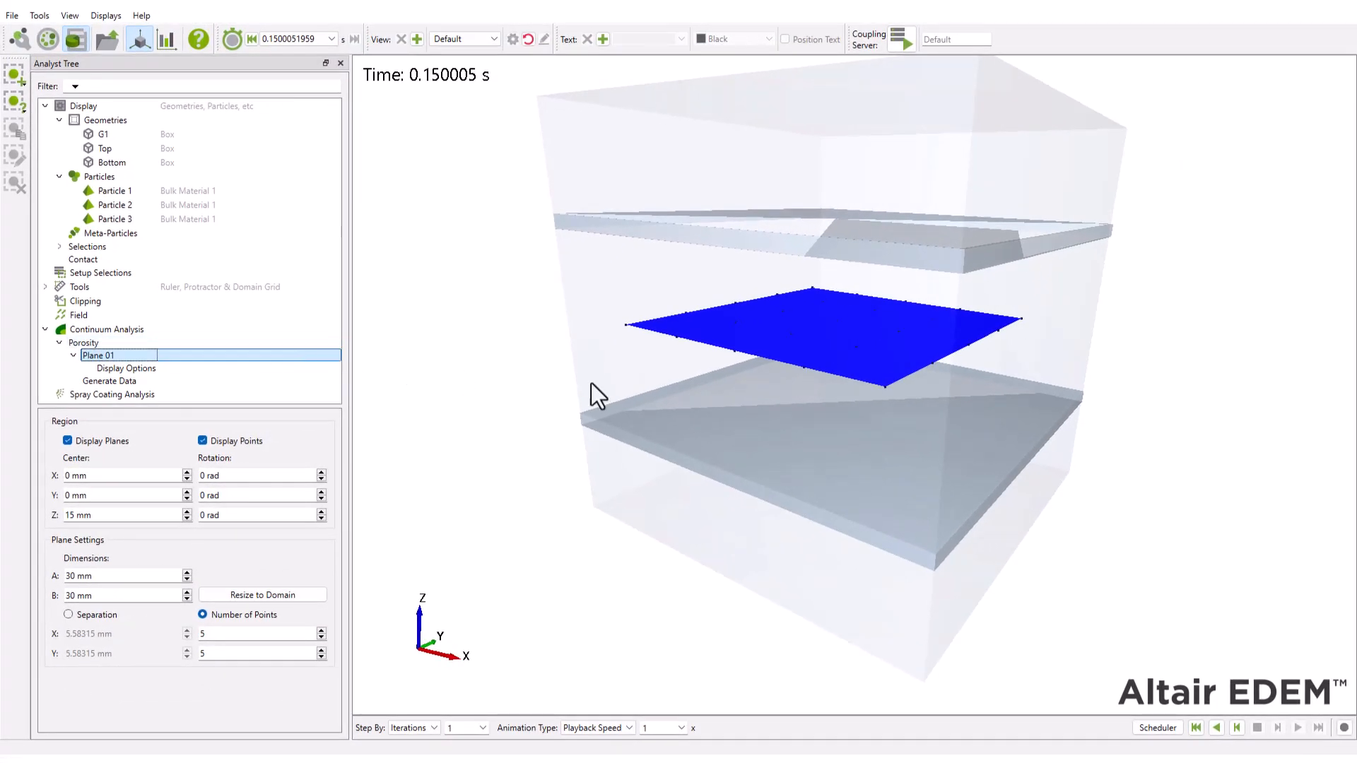
mouse_move(591, 384)
left_mouse_down()
mouse_move(720, 516)
mouse_move(718, 622)
mouse_move(729, 369)
mouse_move(613, 369)
left_mouse_up()
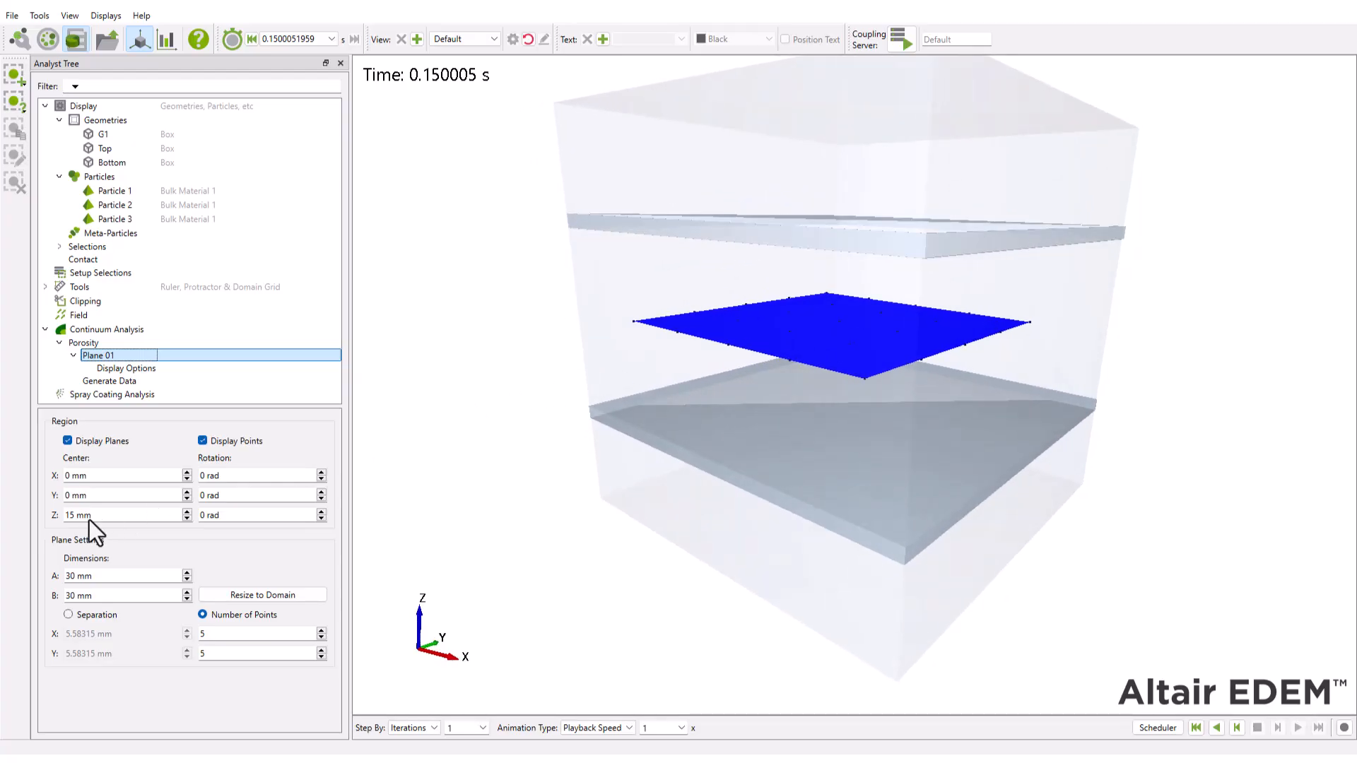
- Try the analysis plane's center at Z 30 mm and return it to 15 mm
left_click_drag(89, 519, 55, 523)
type("30")
key("Return")
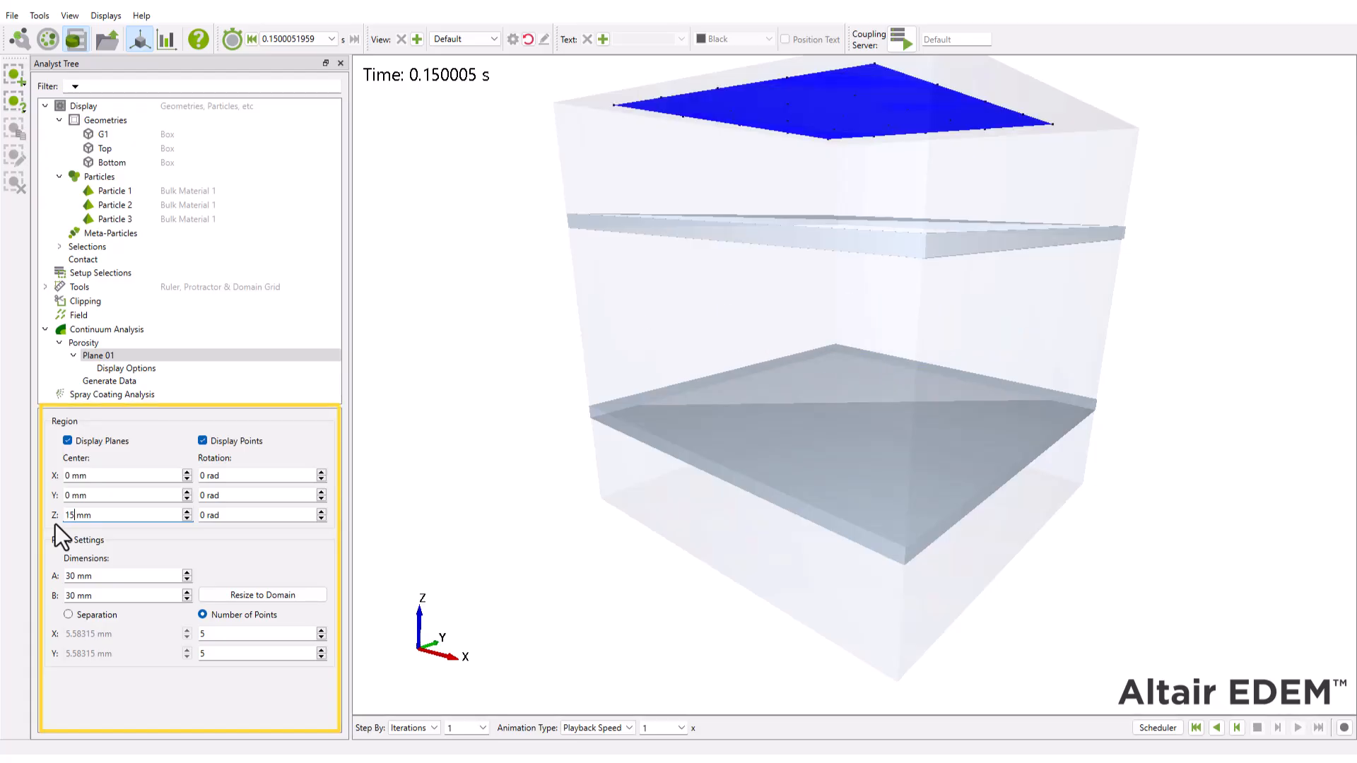
type("15")
key("Return")
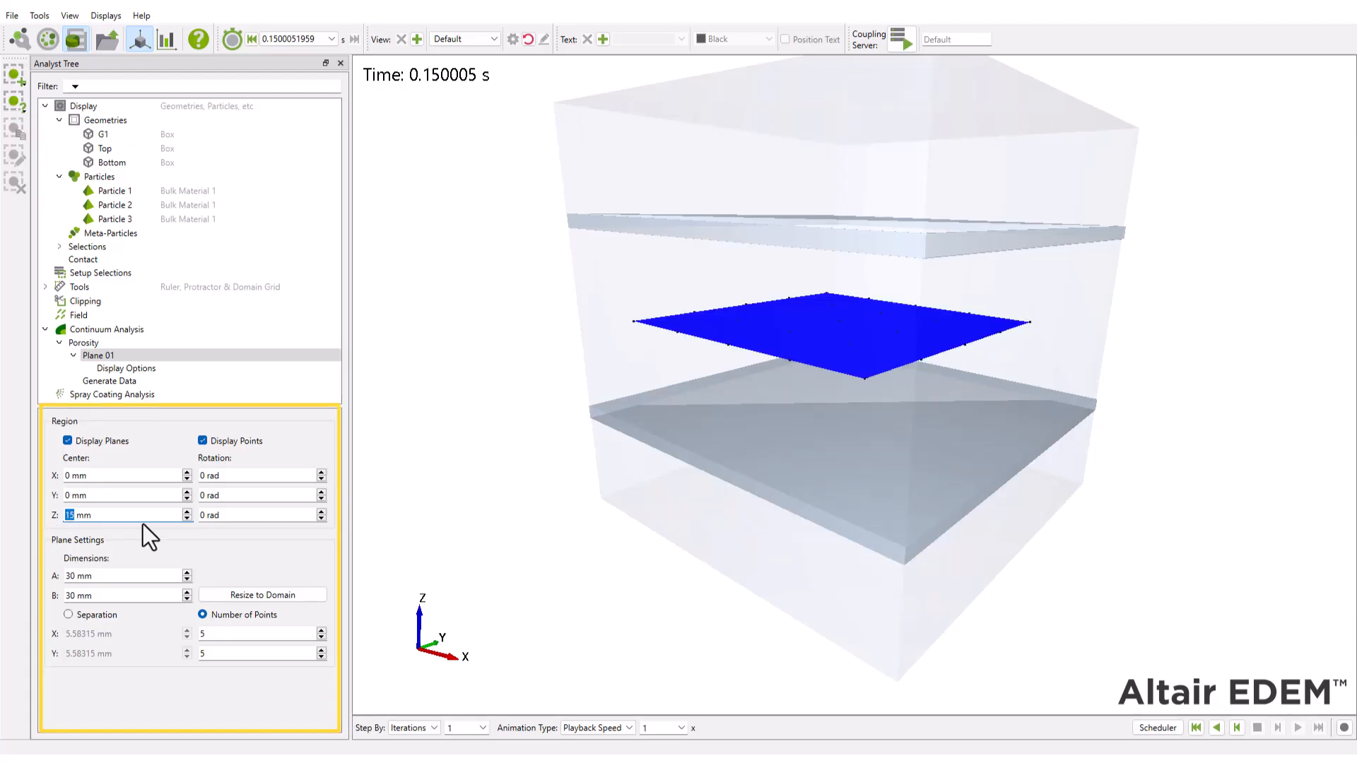
- Set the analysis plane's number of points to 4 in both X and Y
double_click(216, 634)
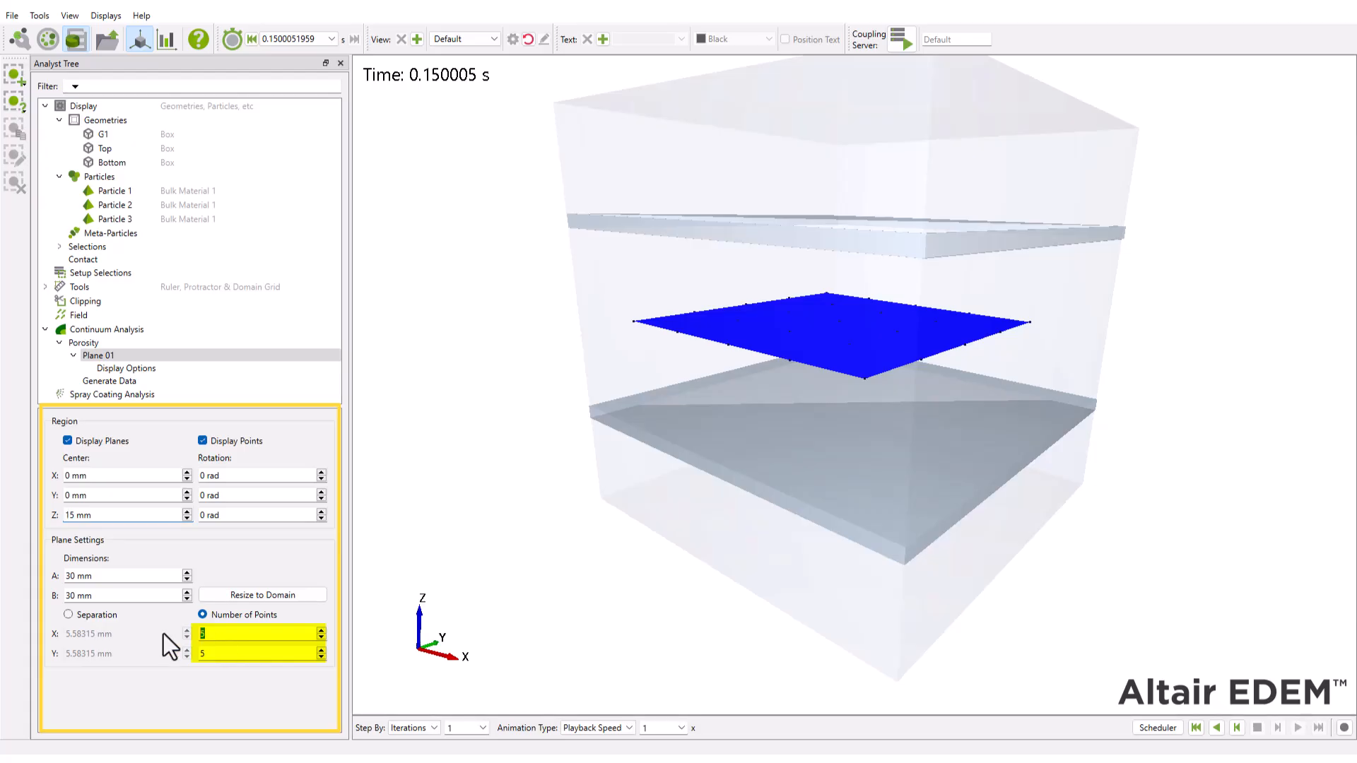
type("4")
left_click(230, 658)
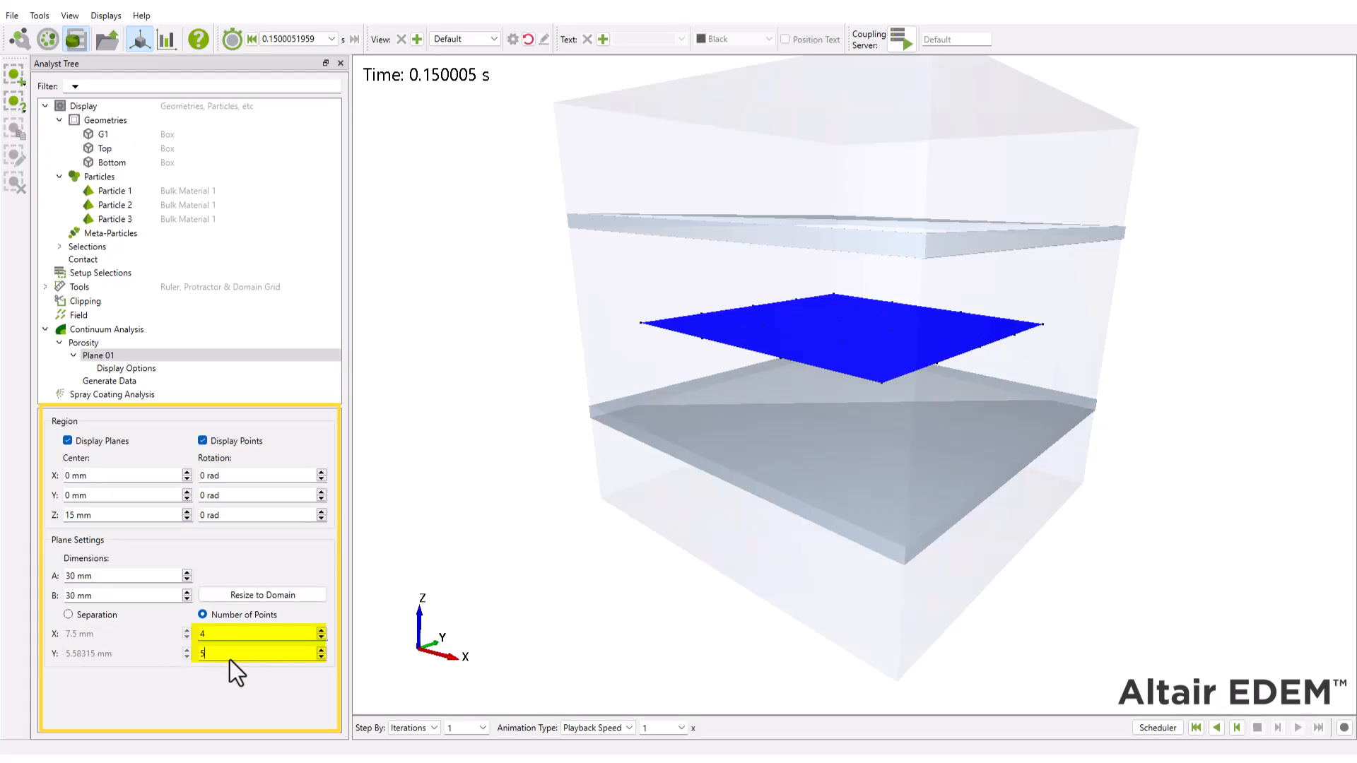
double_click(233, 655)
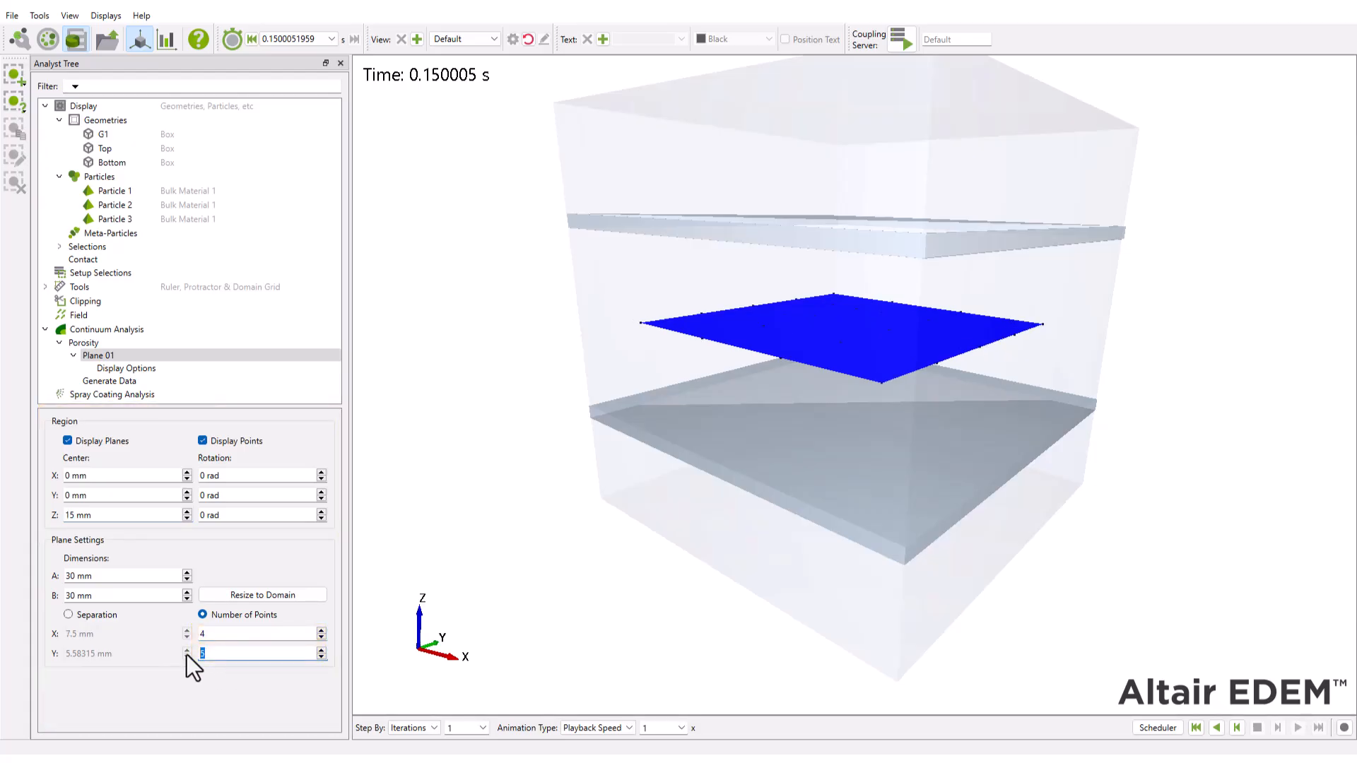
key("Down")
- Set the analysis plane's number of points to 50 in both X and Y, accepting that the generated data is cleared
left_click_drag(520, 532, 860, 381)
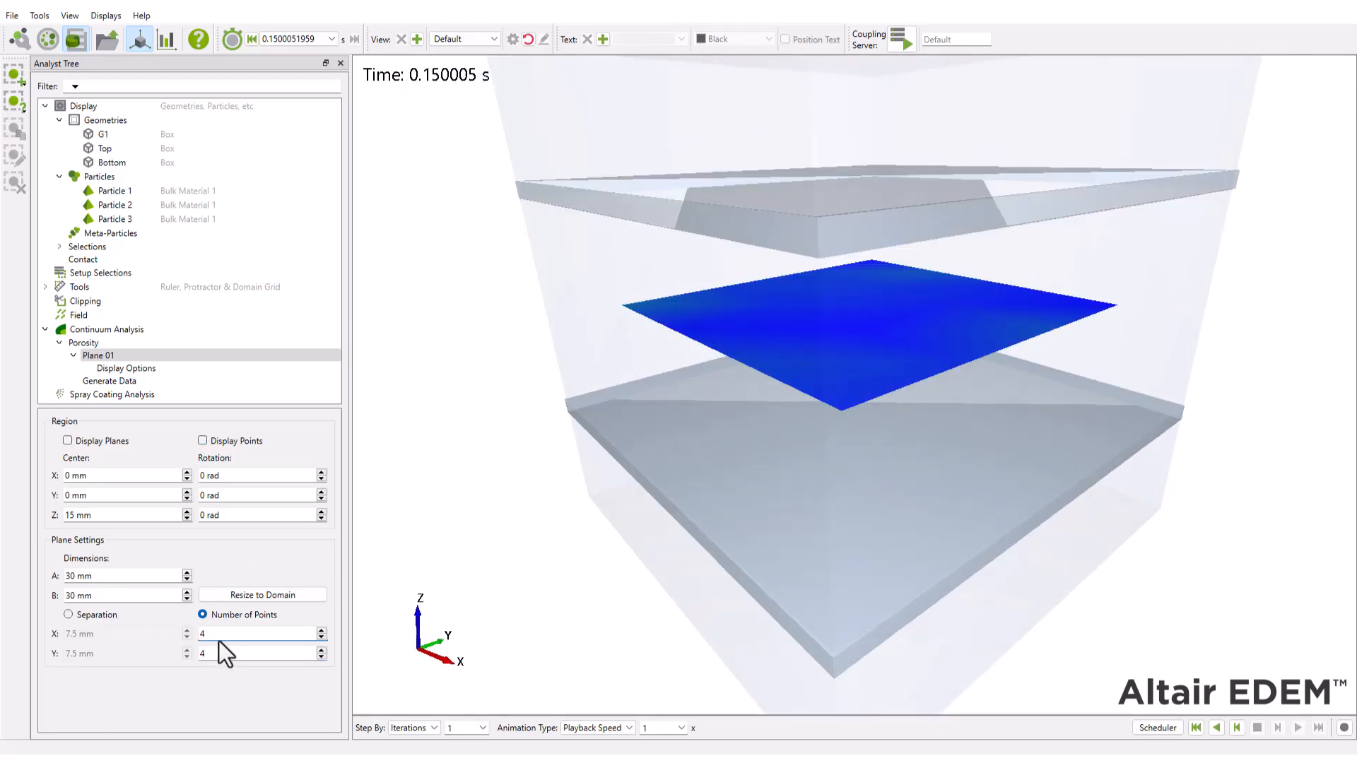
double_click(205, 634)
type("50")
left_click(232, 653)
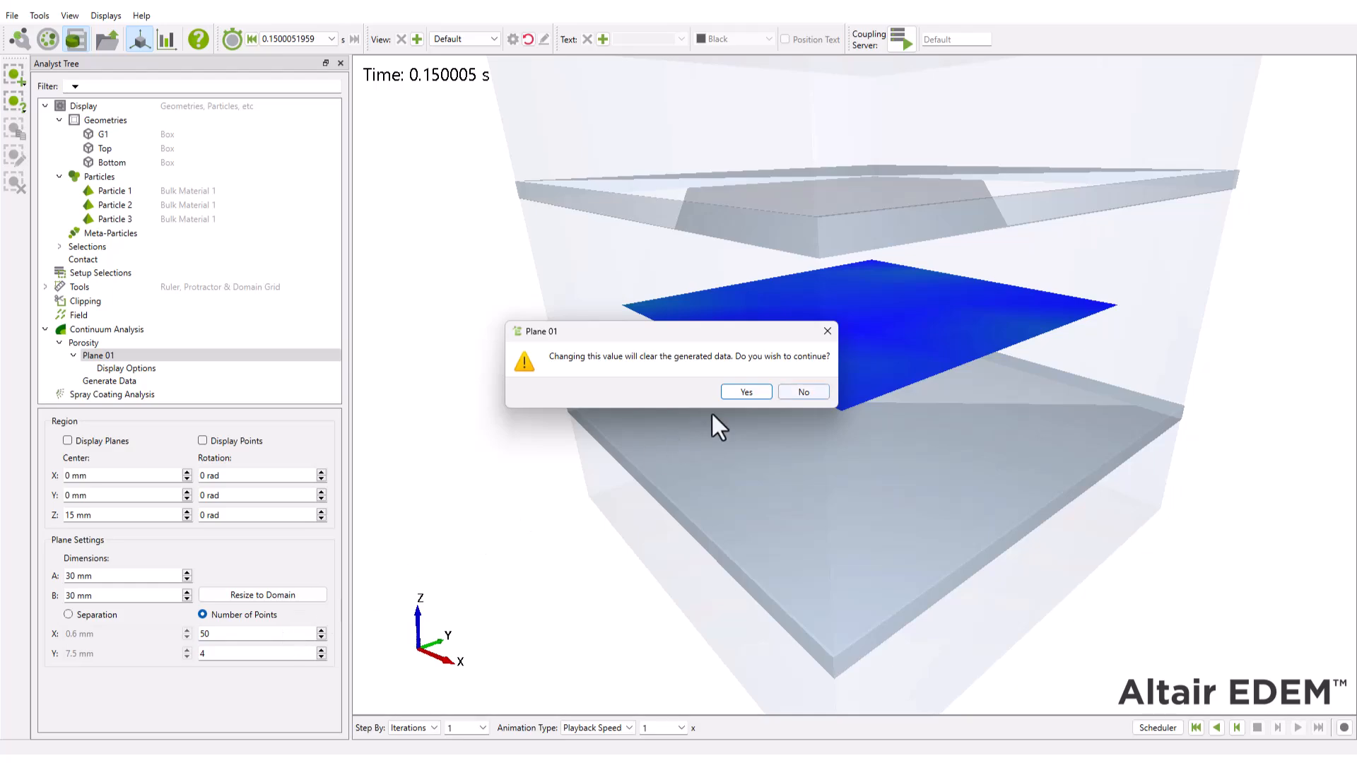
left_click(756, 391)
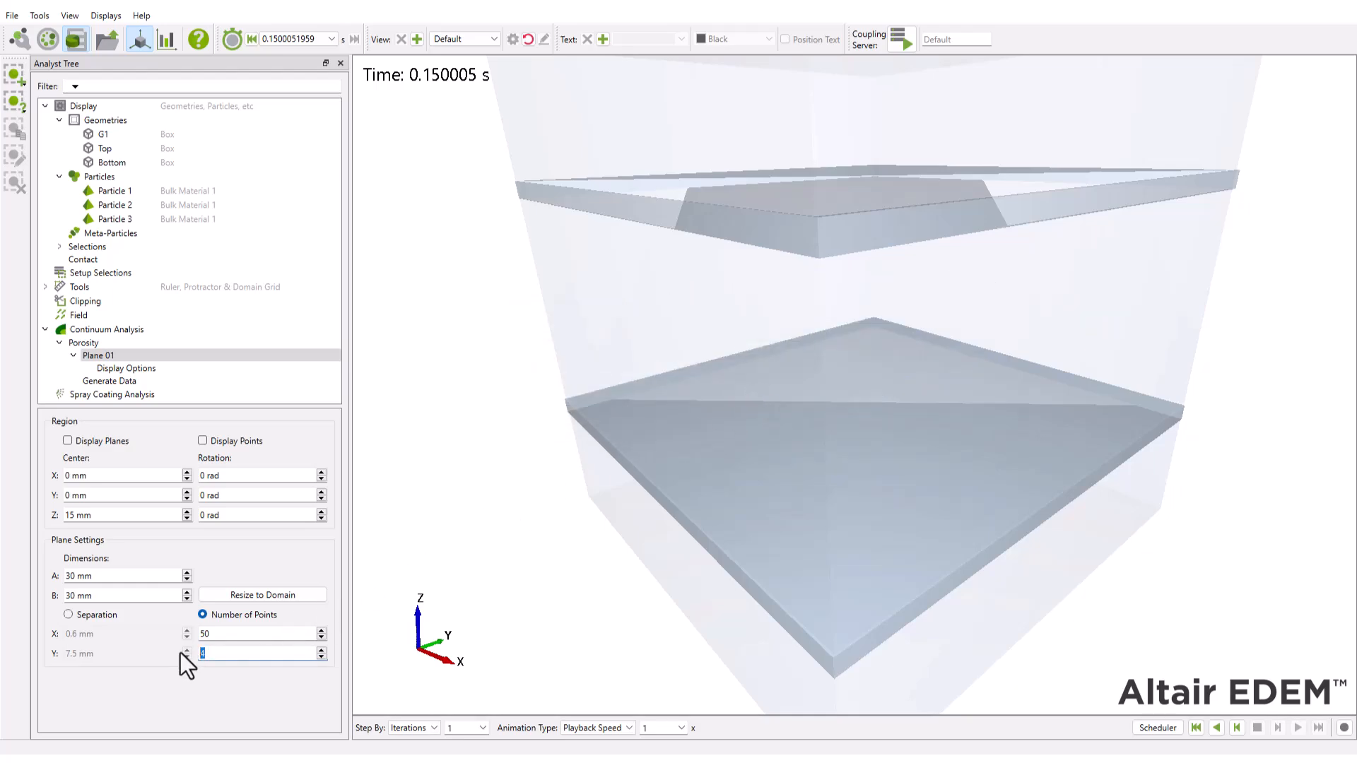
type("50")
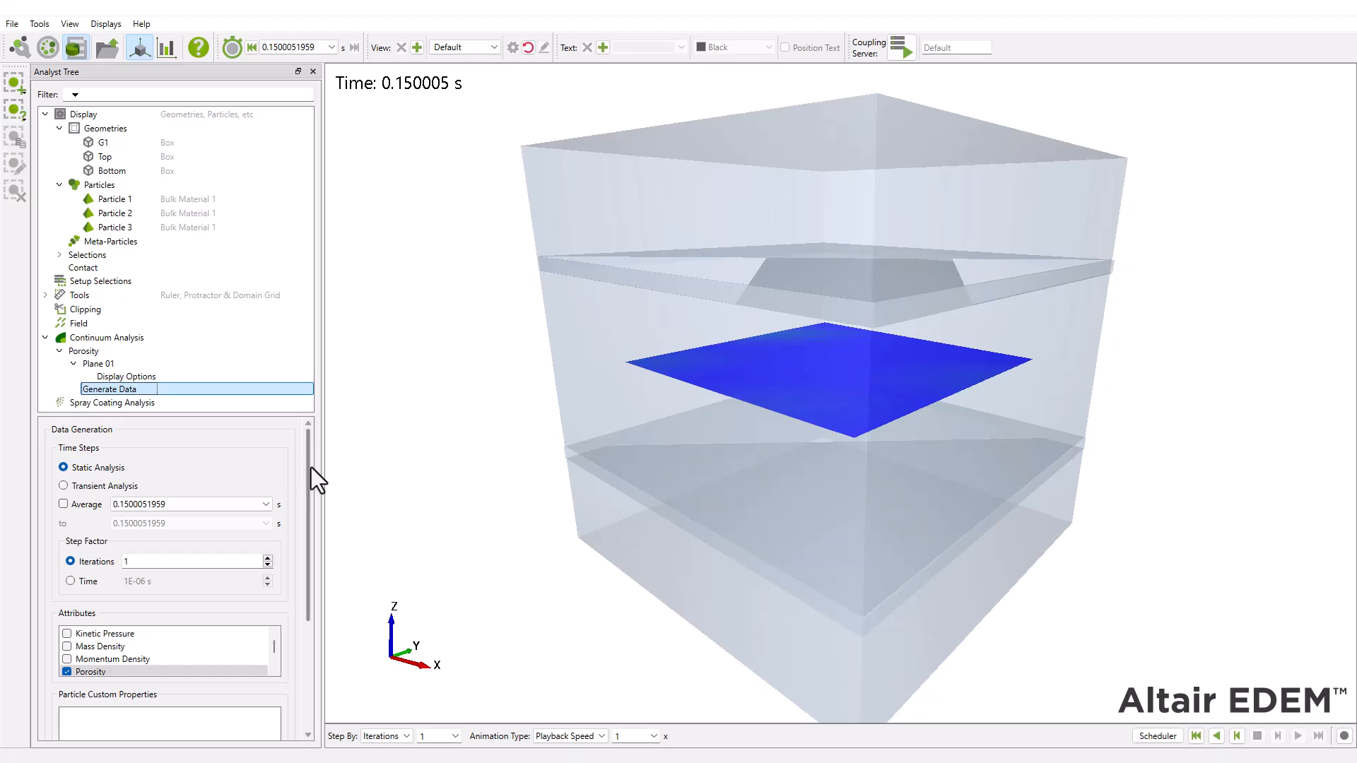
- Generate porosity data by static analysis at 0.1500051959 s for all three particle types with a 6 R avg cut-off distance, accepting clearing of existing data
scroll(307, 472, "down", 1)
scroll(306, 472, "down", 2)
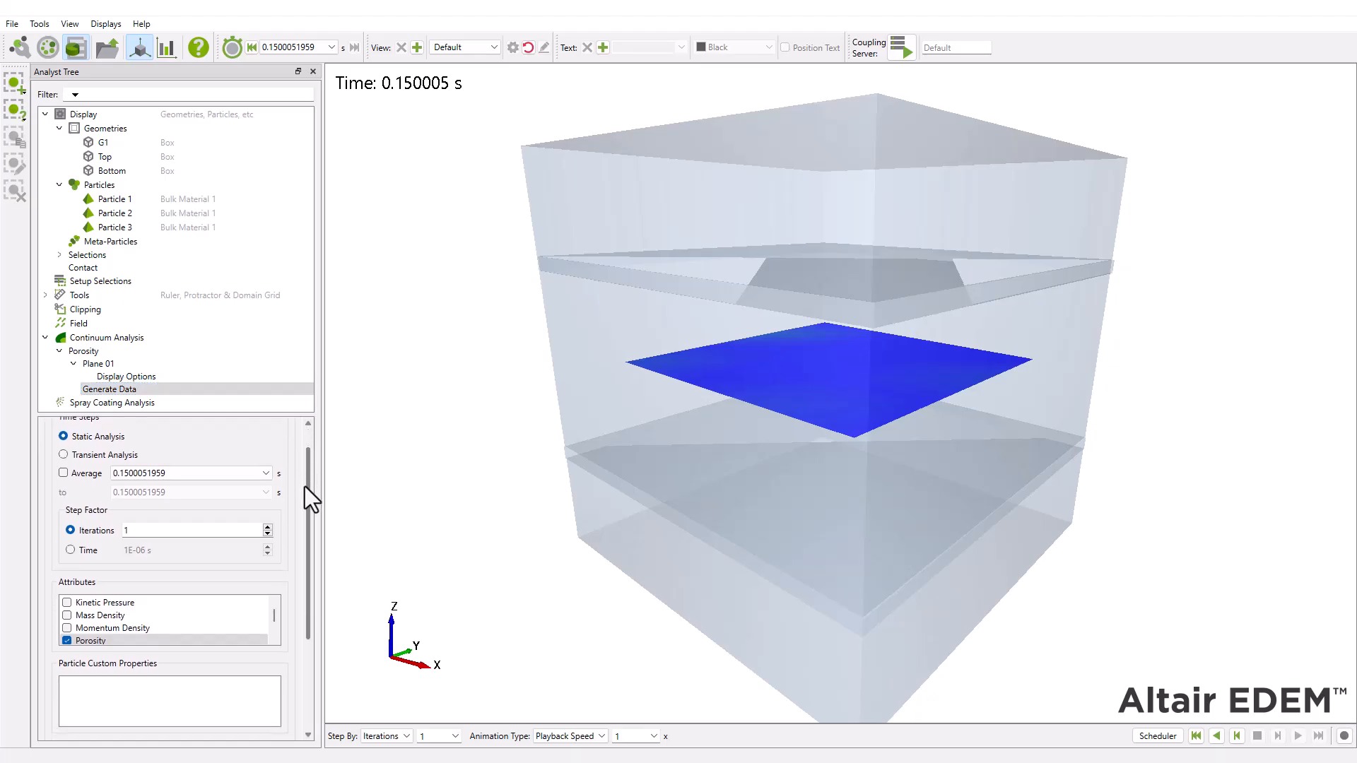
left_click(267, 461)
left_click(269, 461)
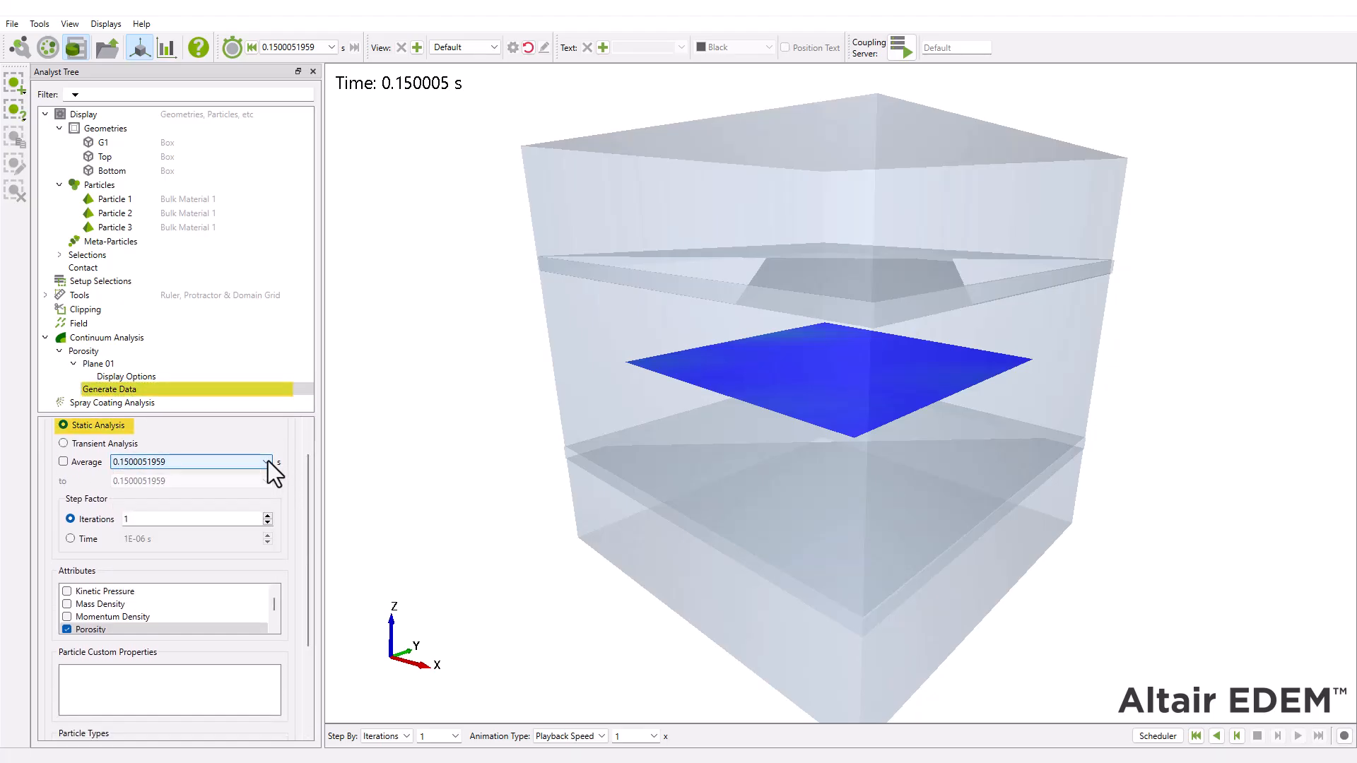
scroll(308, 508, "down", 1)
left_click_drag(308, 509, 307, 551)
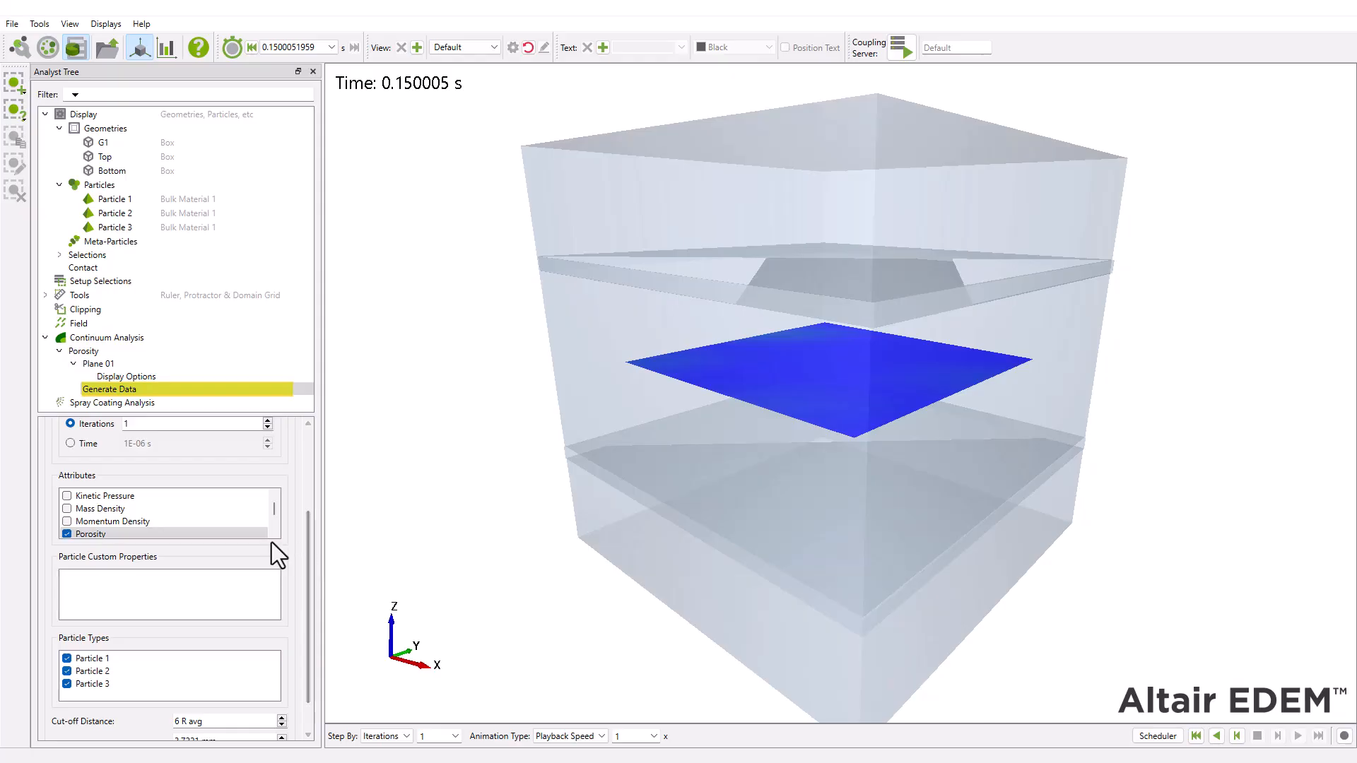
left_click(274, 512)
scroll(274, 511, "down", 1)
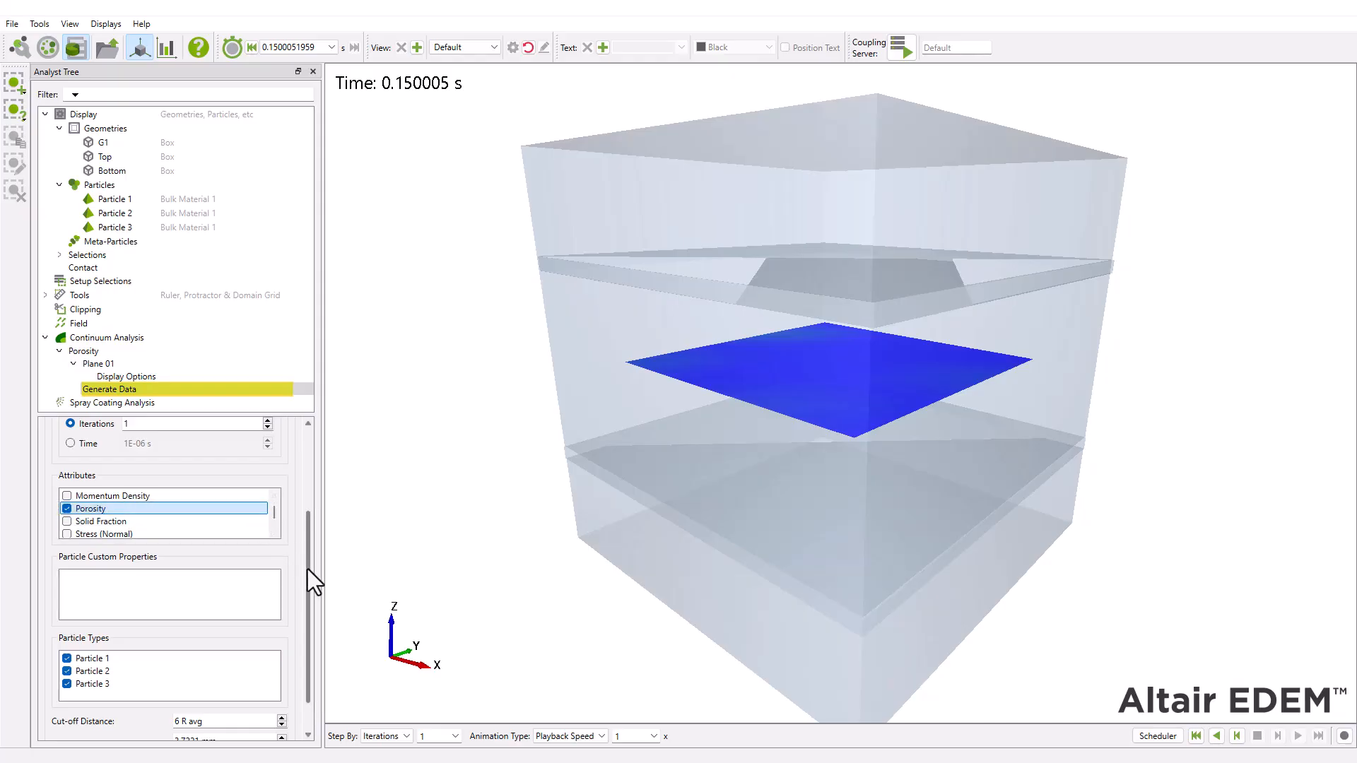
scroll(308, 629, "down", 3)
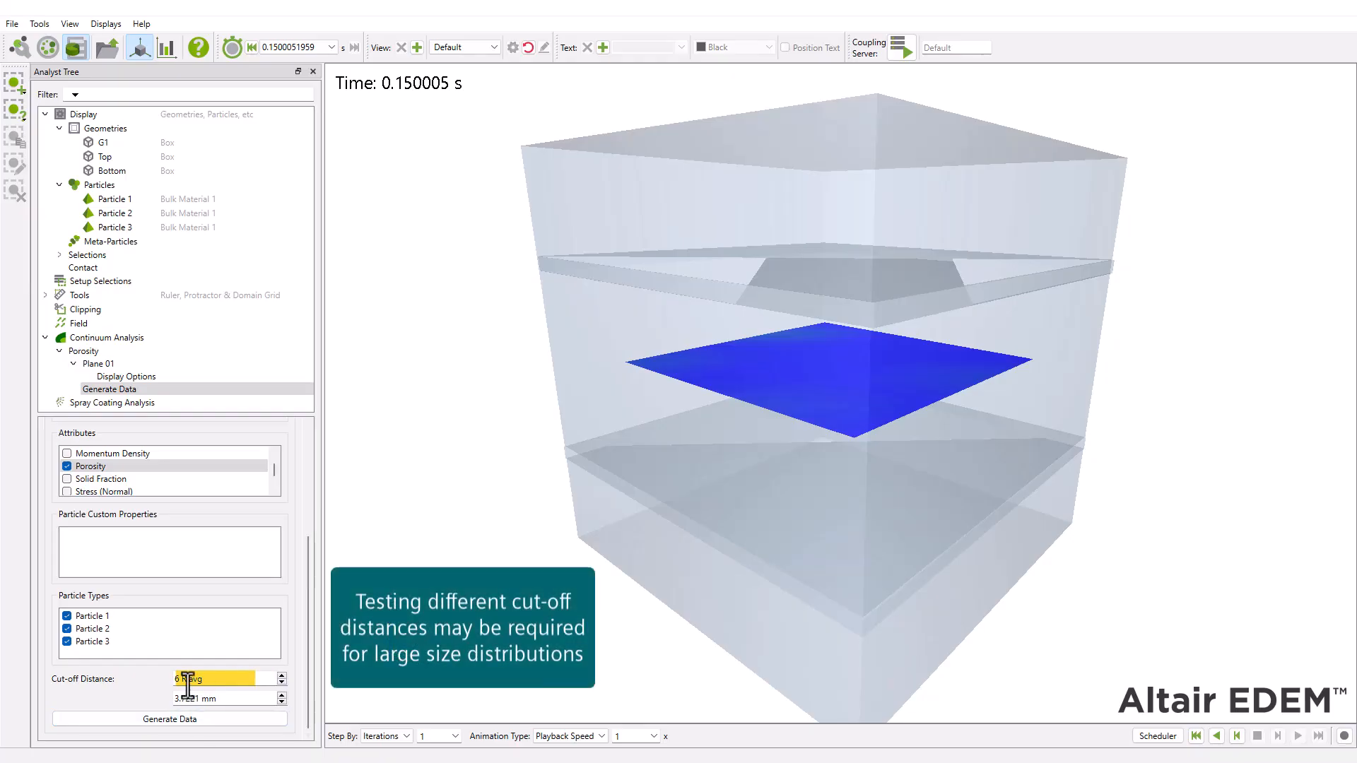
left_click_drag(182, 683, 143, 680)
left_click(145, 719)
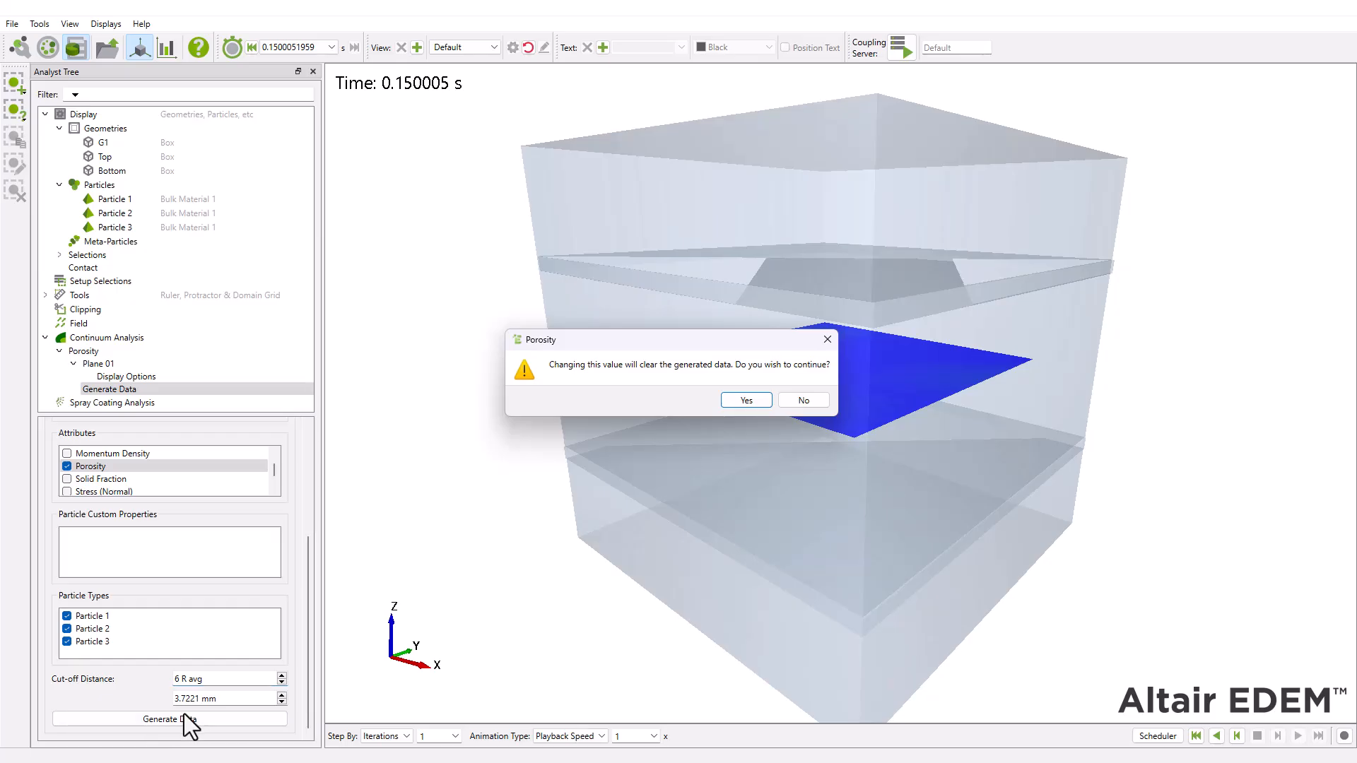
key("Return")
- Show the porosity color legend in the display options of Plane 01
left_click_drag(832, 486, 975, 438)
left_click(120, 377)
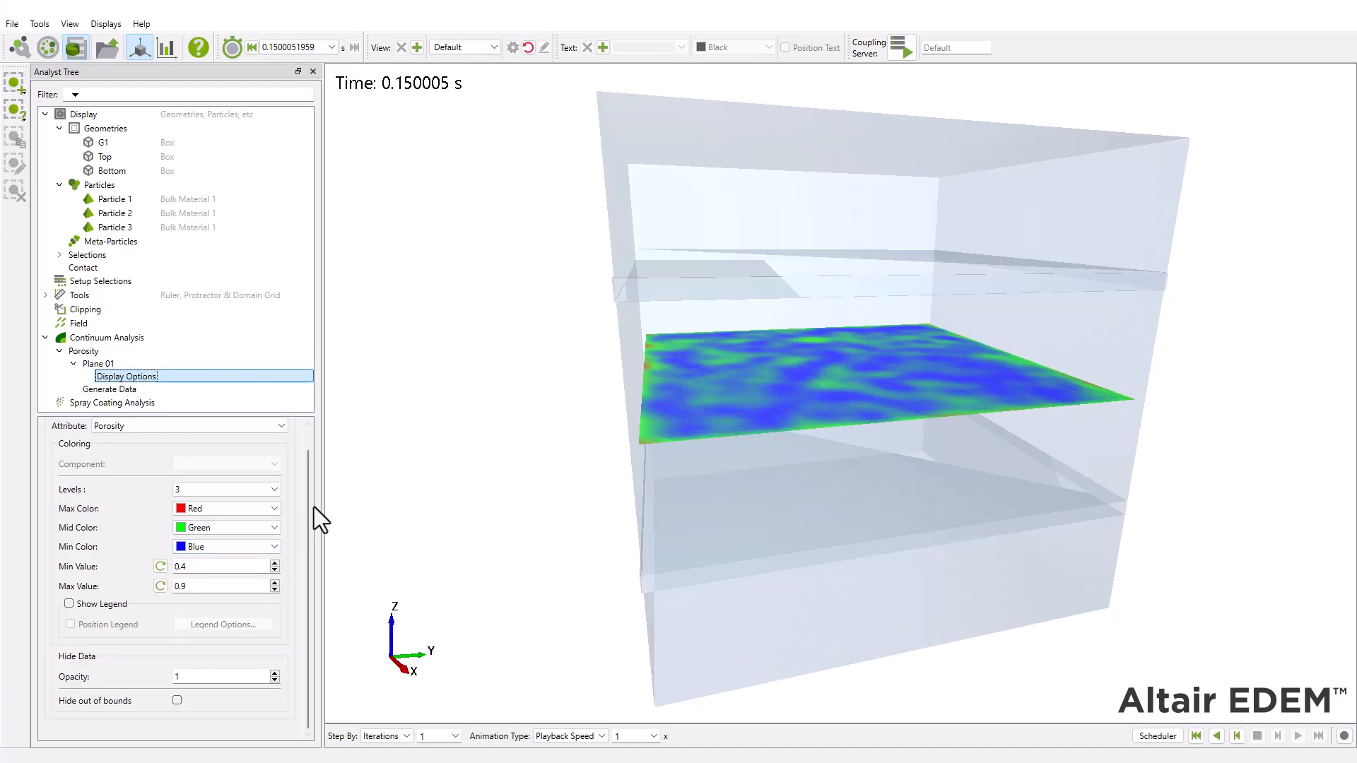
left_click_drag(311, 509, 304, 550)
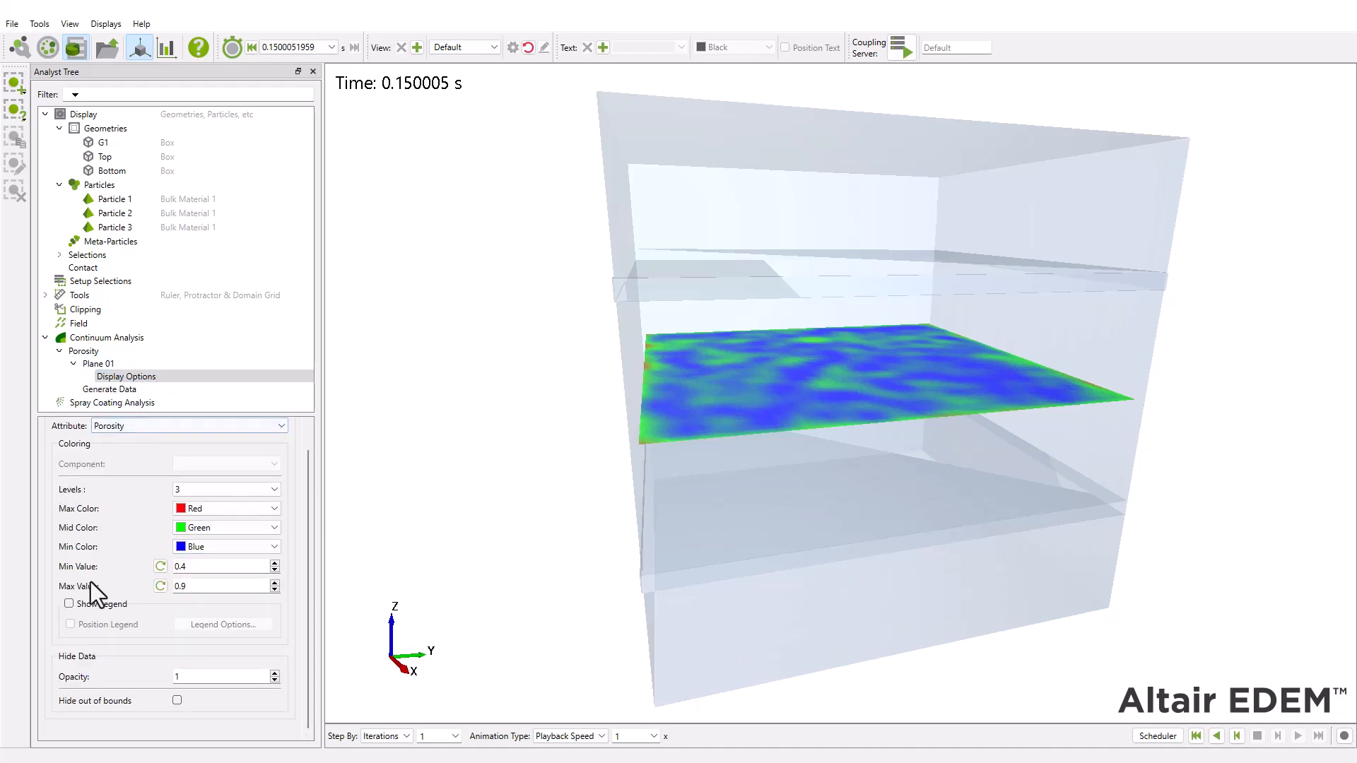
left_click(68, 605)
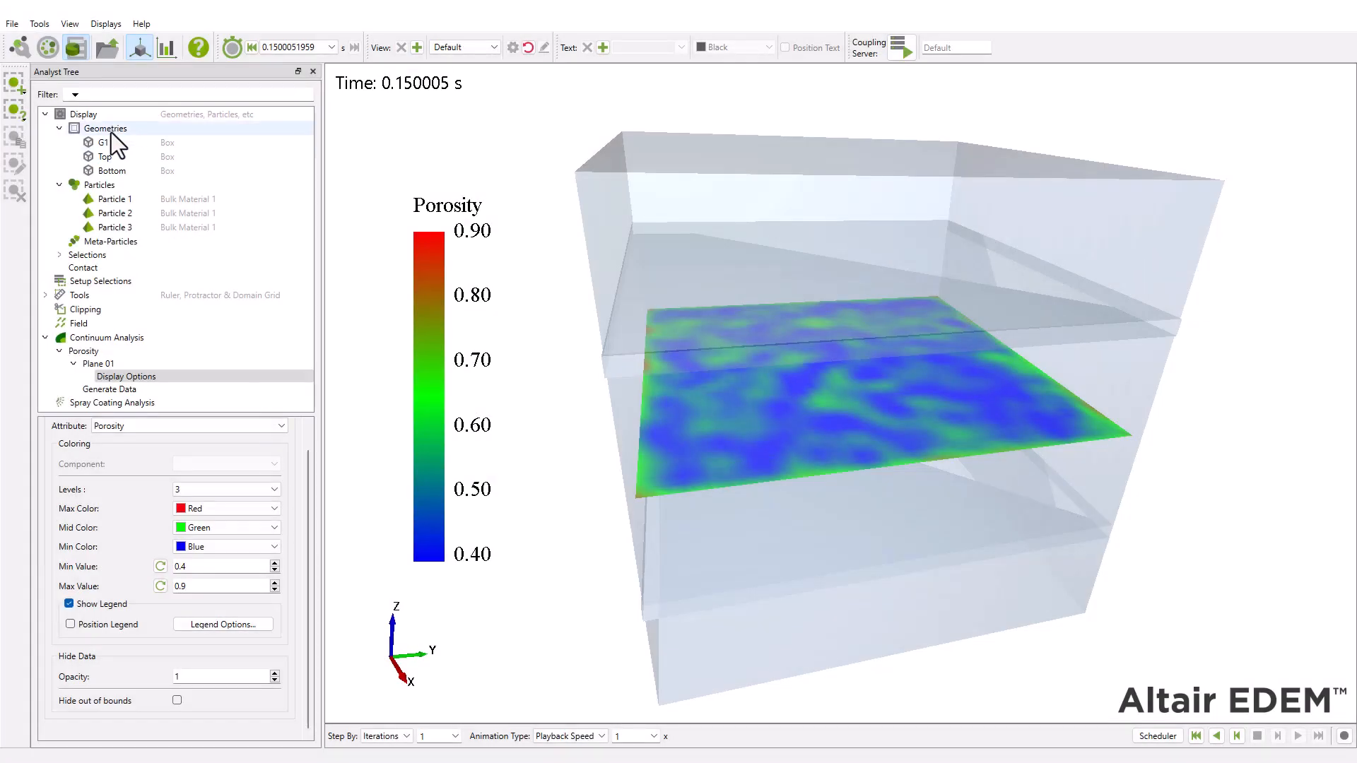
- Turn off the display of all geometries and apply it so only the porosity plane is shown
left_click(106, 128)
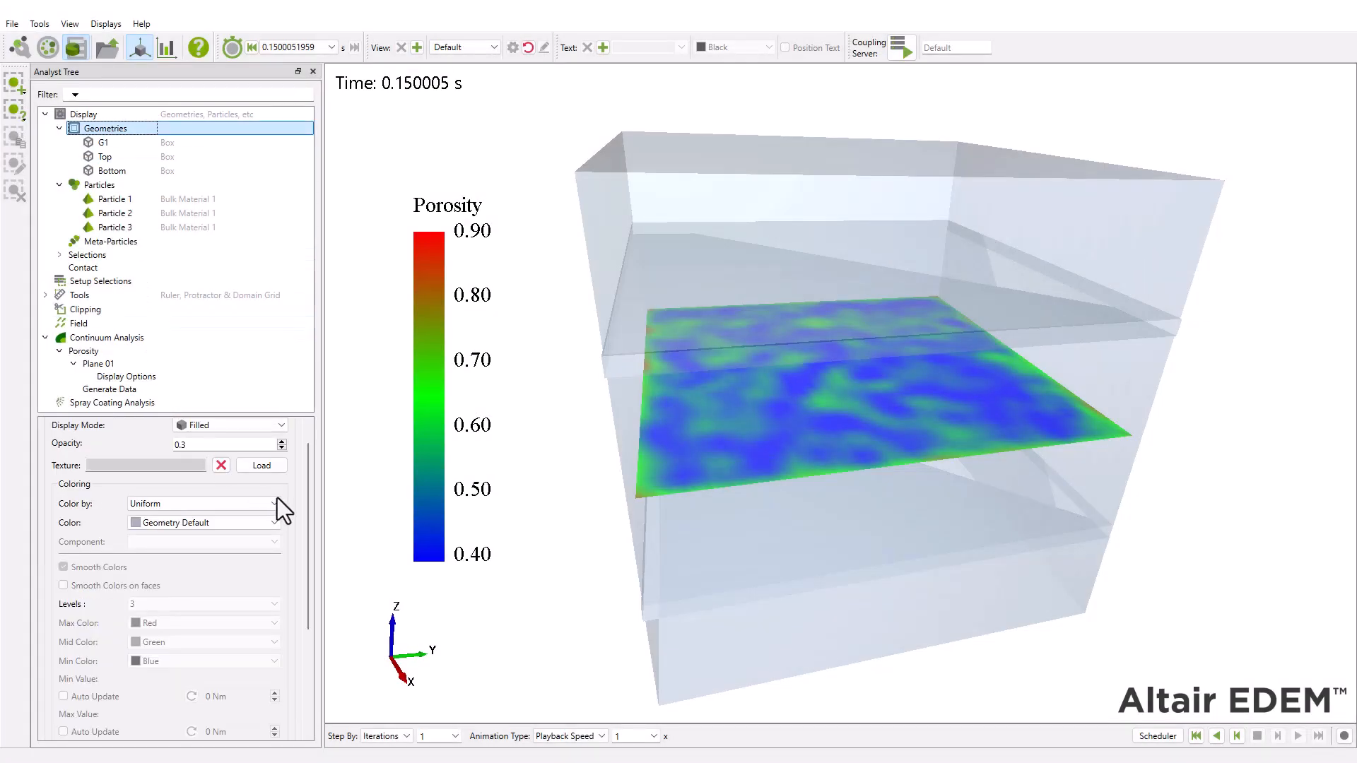
scroll(308, 506, "up", 1)
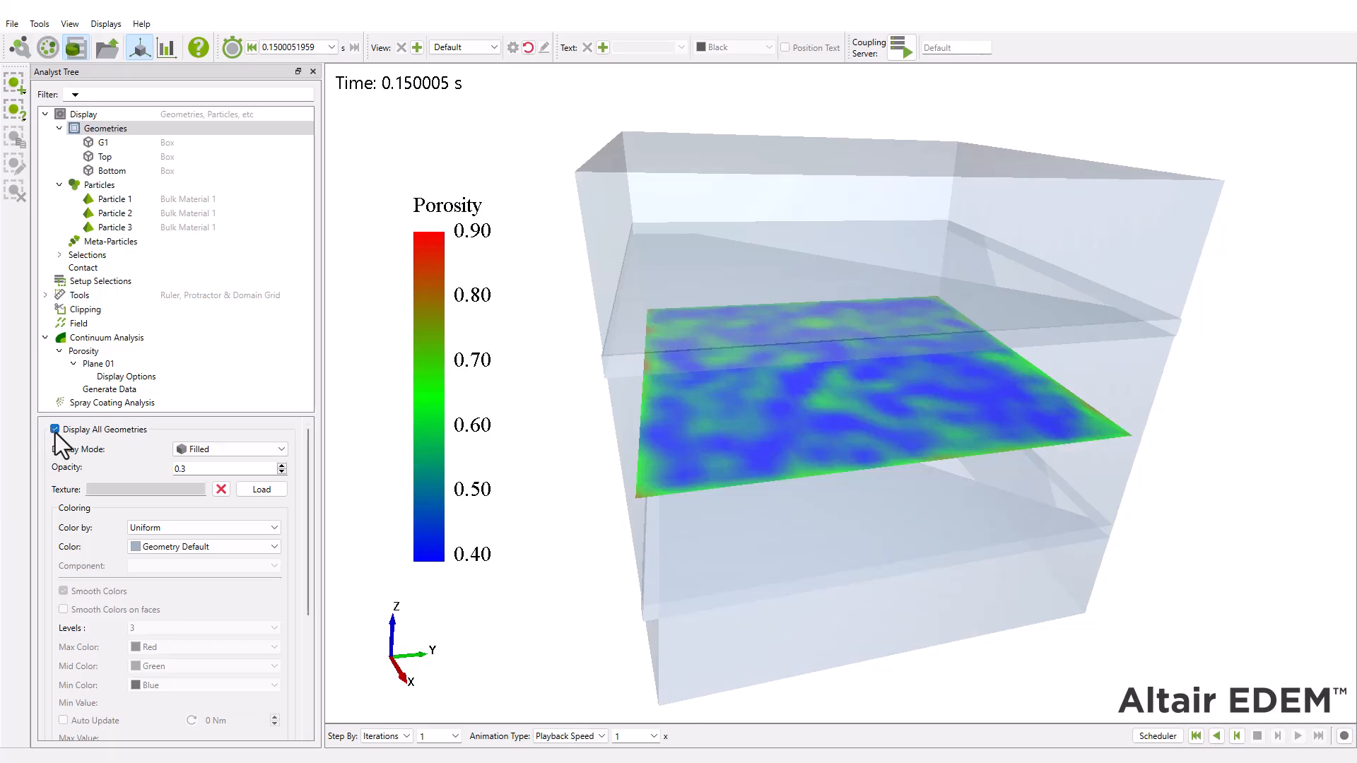
left_click_drag(309, 519, 287, 674)
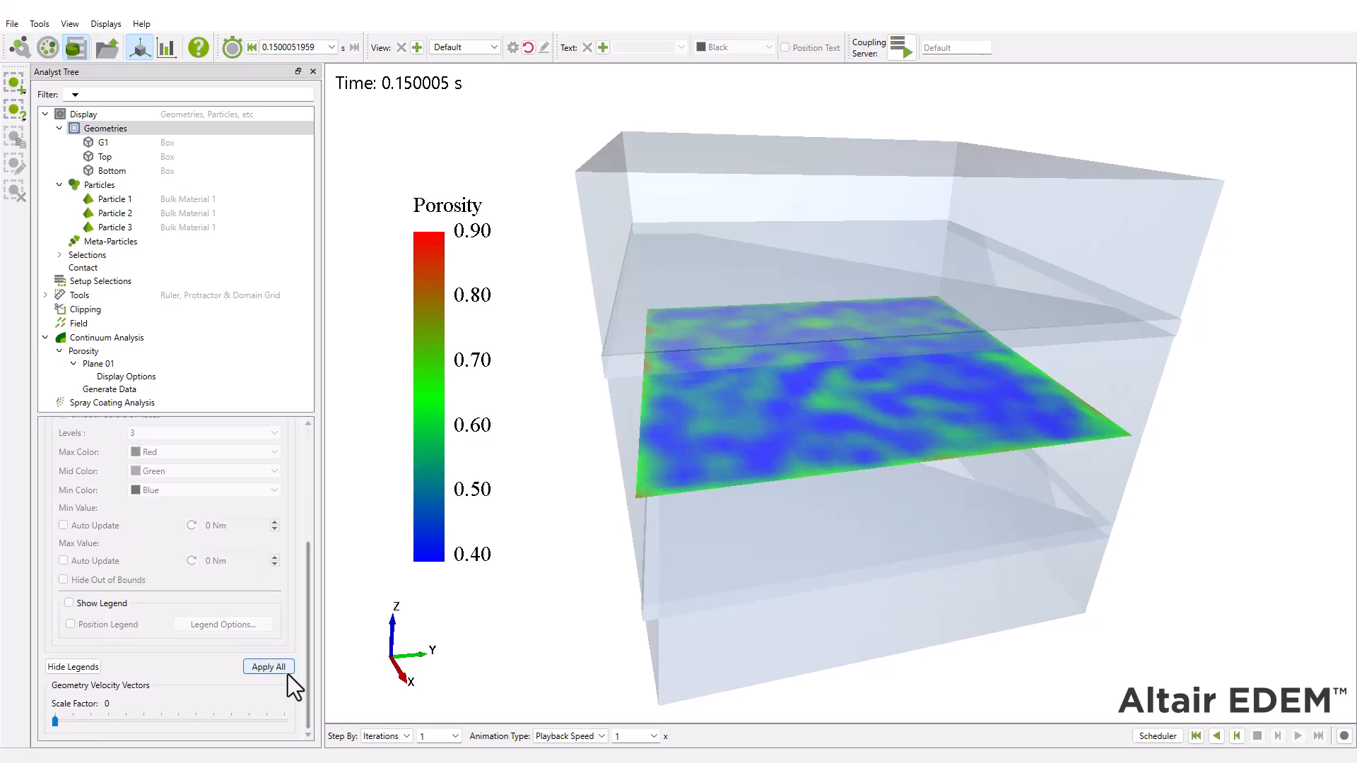
left_click(286, 668)
- Switch to the preset - Z view to examine the porosity distribution across the whole plane
left_click(463, 46)
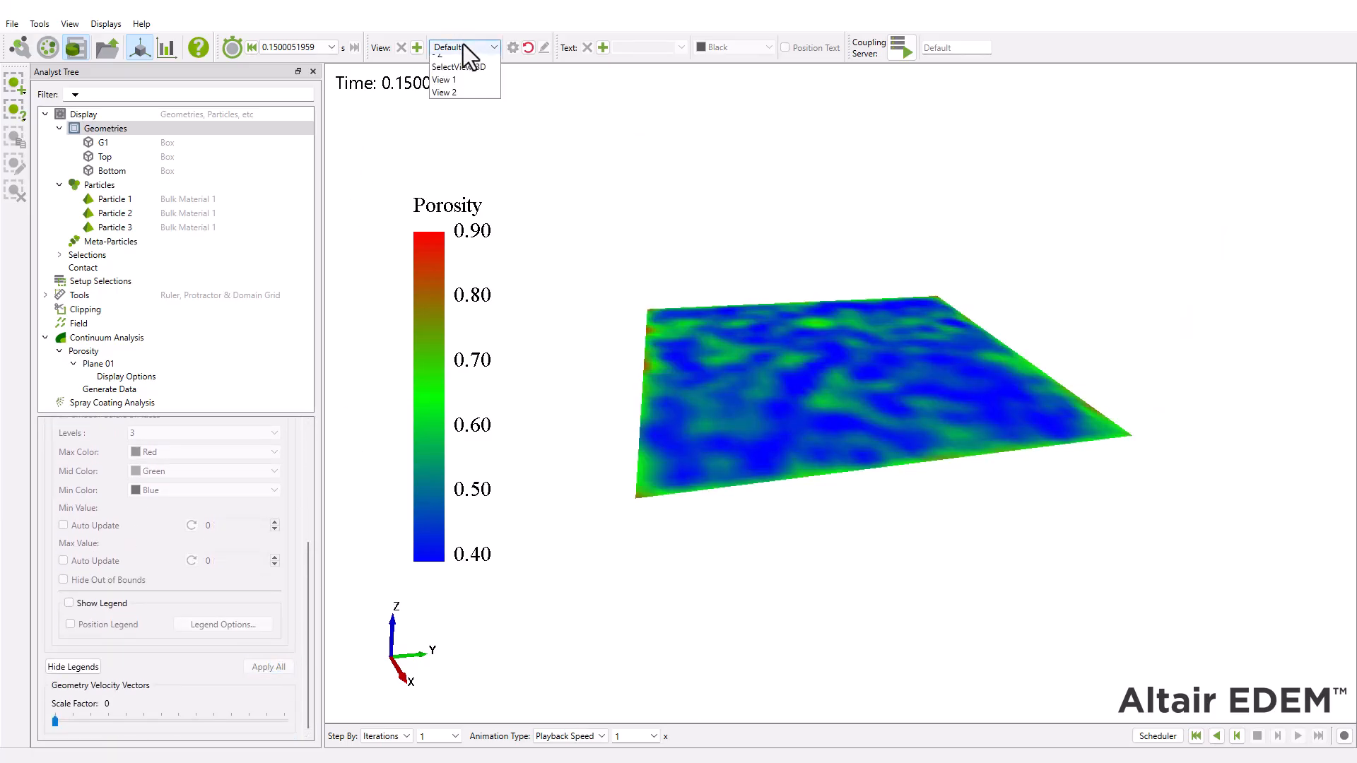
left_click(452, 138)
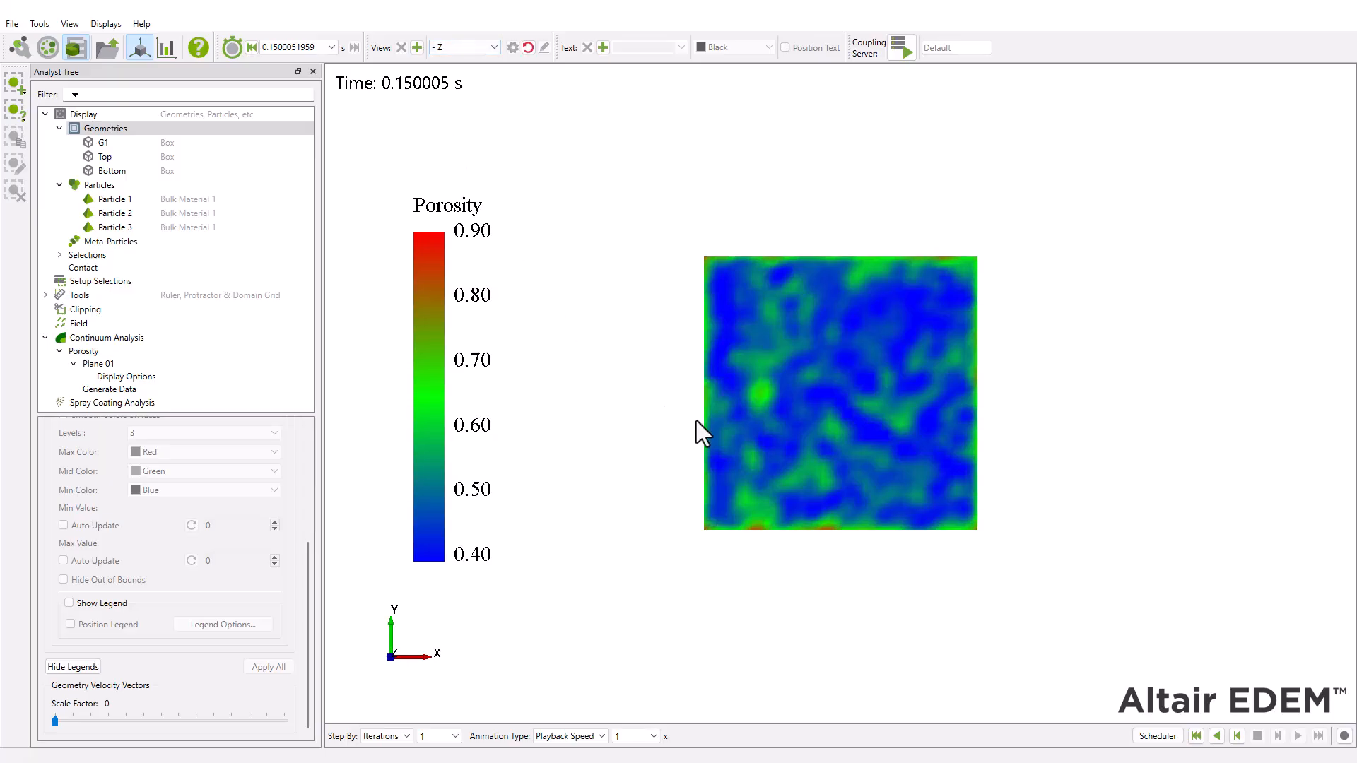
scroll(698, 422, "up", 4)
scroll(702, 423, "down", 3)
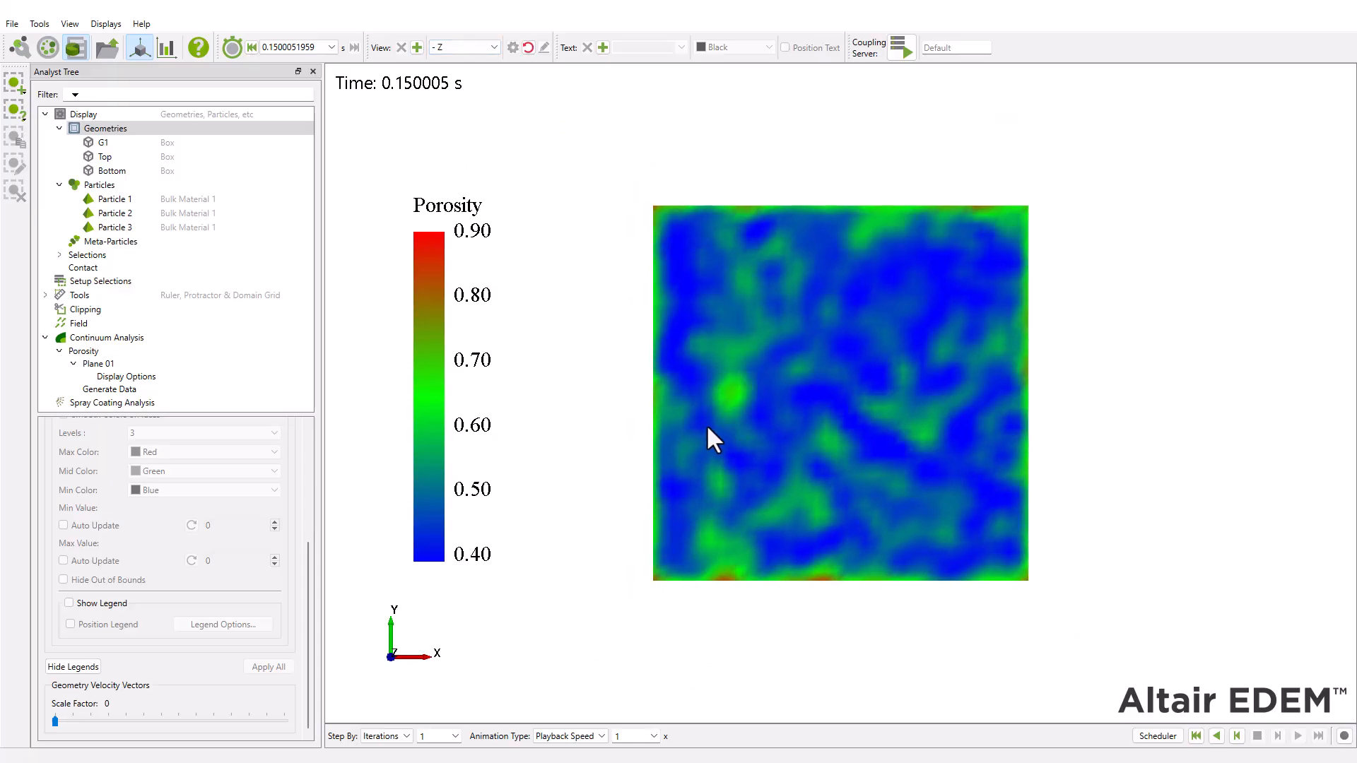